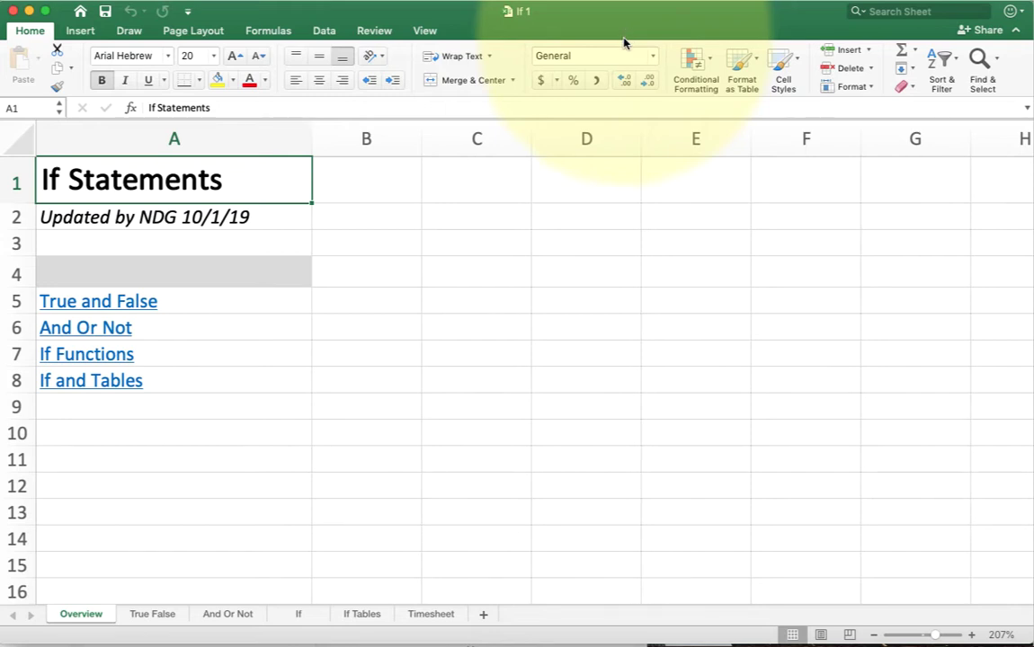
Enter 1 in C5, 'word' in C6 and a =C5 formula in C7
{"action": "left_click", "coordinate": [494, 304]}
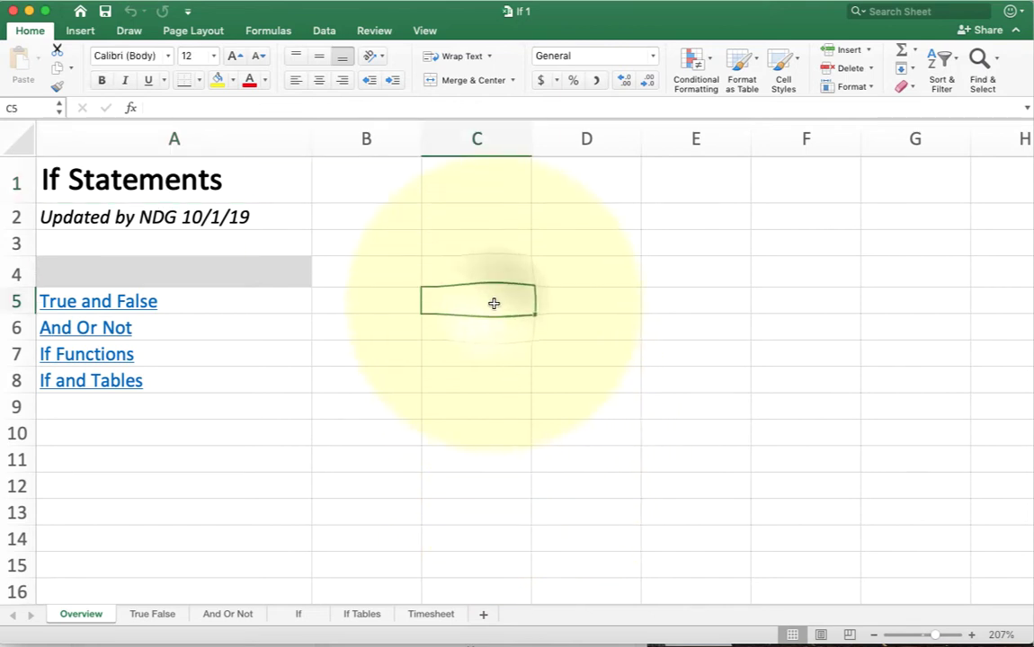
{"action": "type", "text": "1"}
{"action": "key", "text": "Return"}
{"action": "type", "text": "word"}
{"action": "key", "text": "Return"}
{"action": "type", "text": "="}
{"action": "left_click", "coordinate": [493, 303]}
{"action": "key", "text": "Return"}
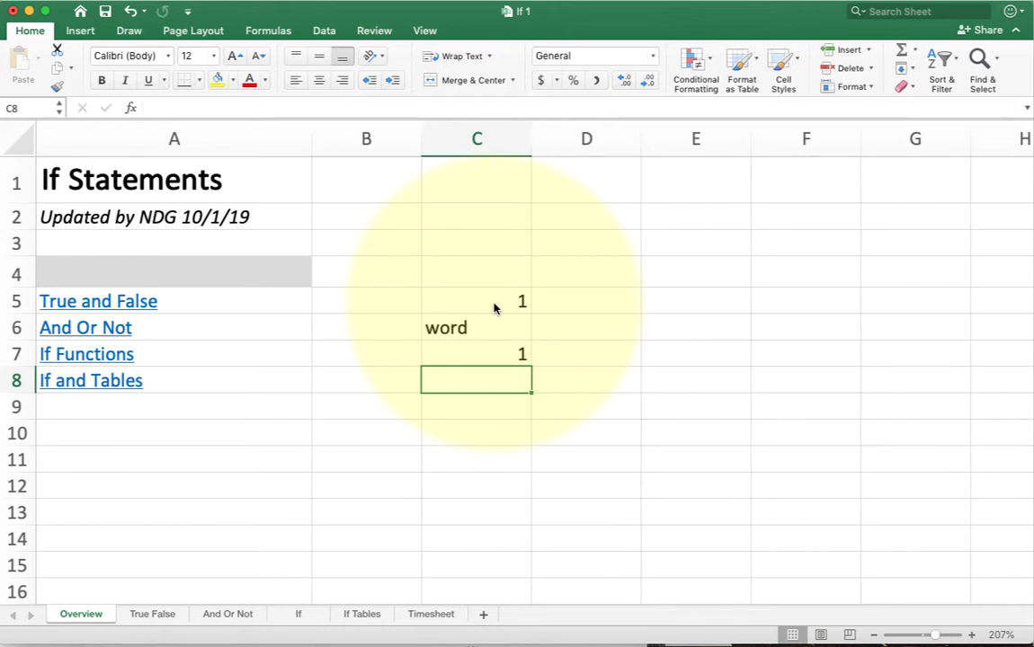
Add 'boolean' in C8, then TRUE in C10 and FALSE in C11
{"action": "type", "text": "boolean"}
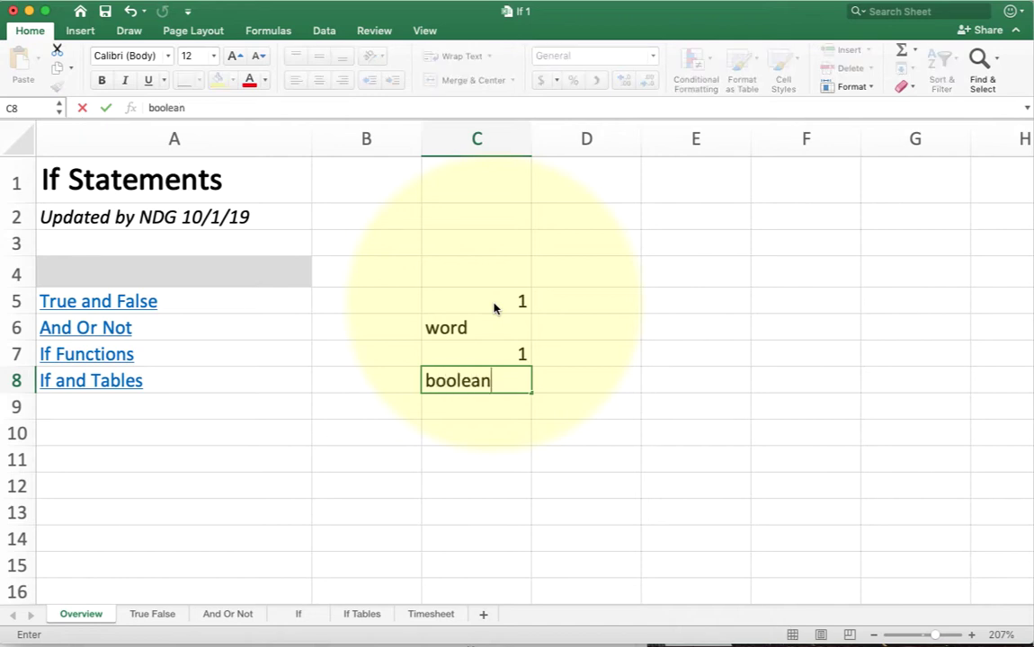
{"action": "key", "text": "Return"}
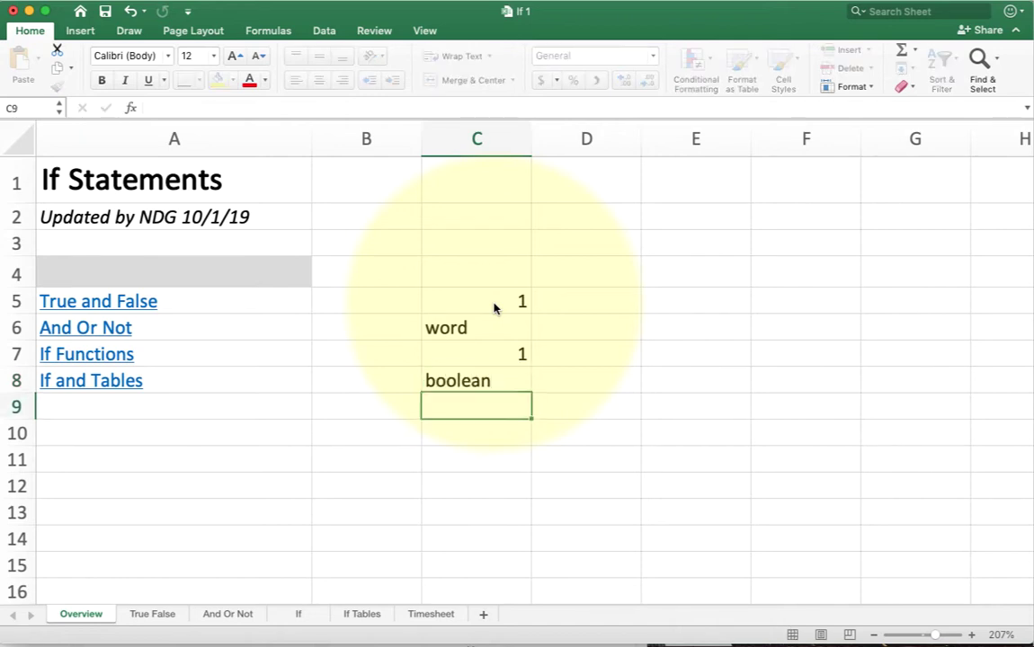
{"action": "key", "text": "Return"}
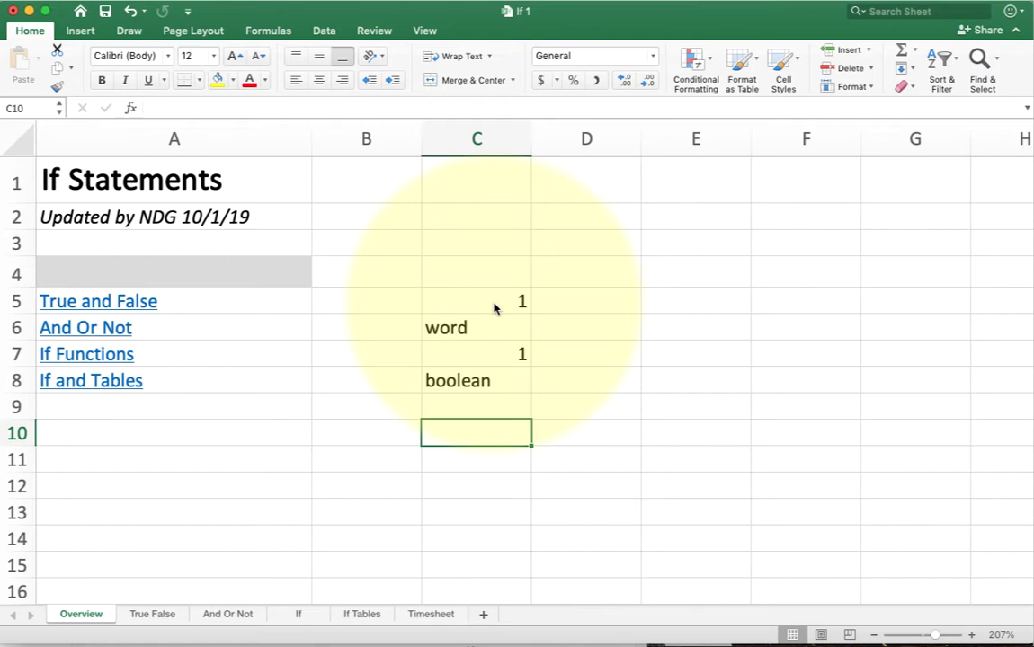
{"action": "type", "text": "true"}
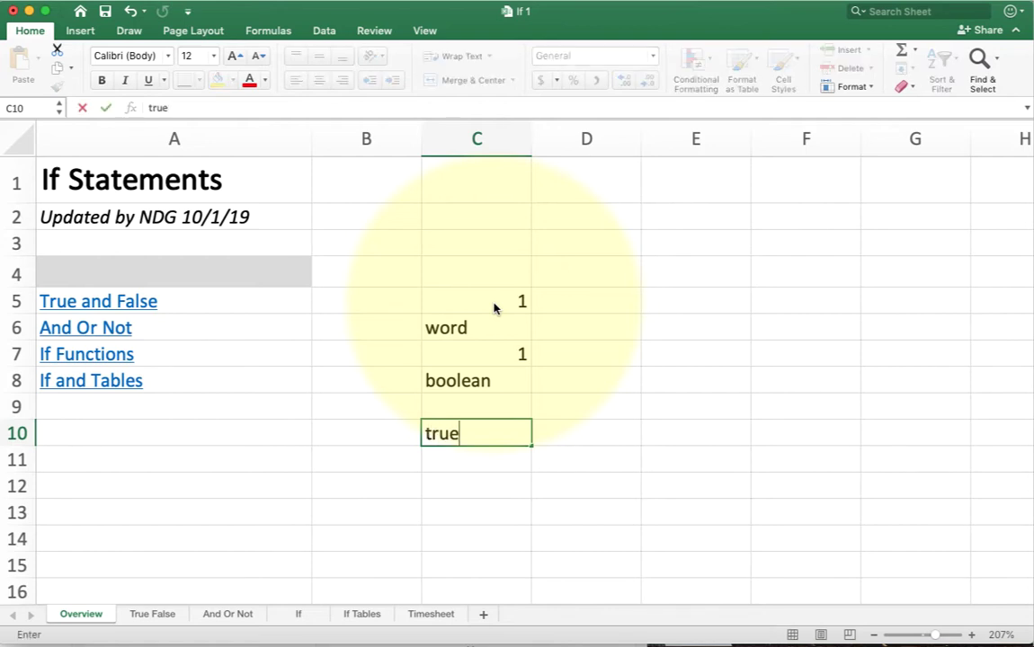
{"action": "key", "text": "Return"}
{"action": "type", "text": "false"}
{"action": "key", "text": "Return"}
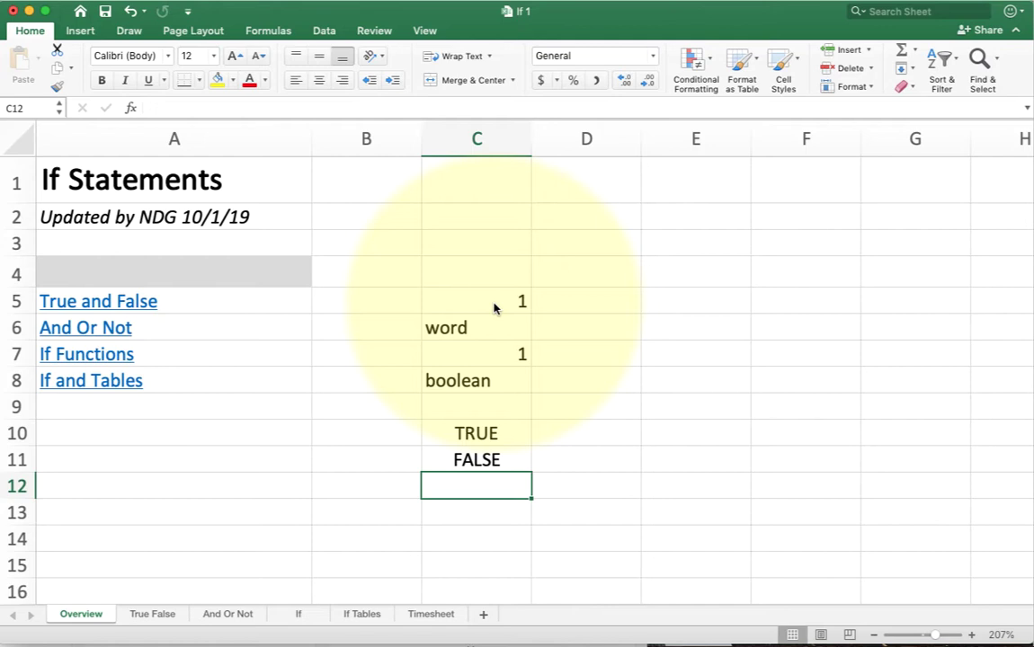
{"action": "key", "text": "Up"}
{"action": "key", "text": "Up"}
{"action": "type", "text": "tru"}
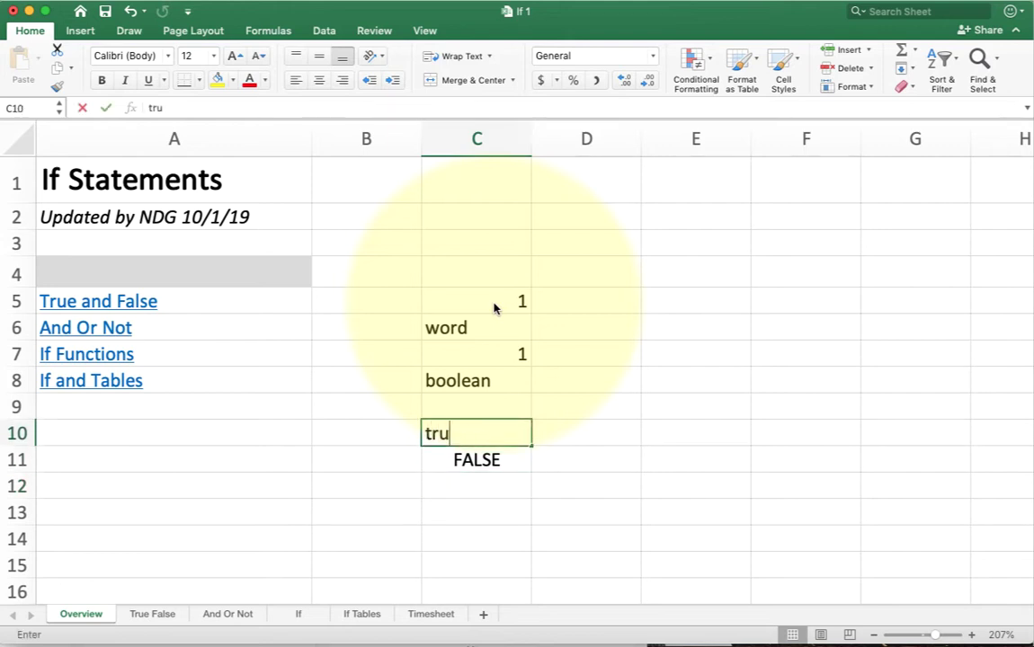
{"action": "type", "text": "e"}
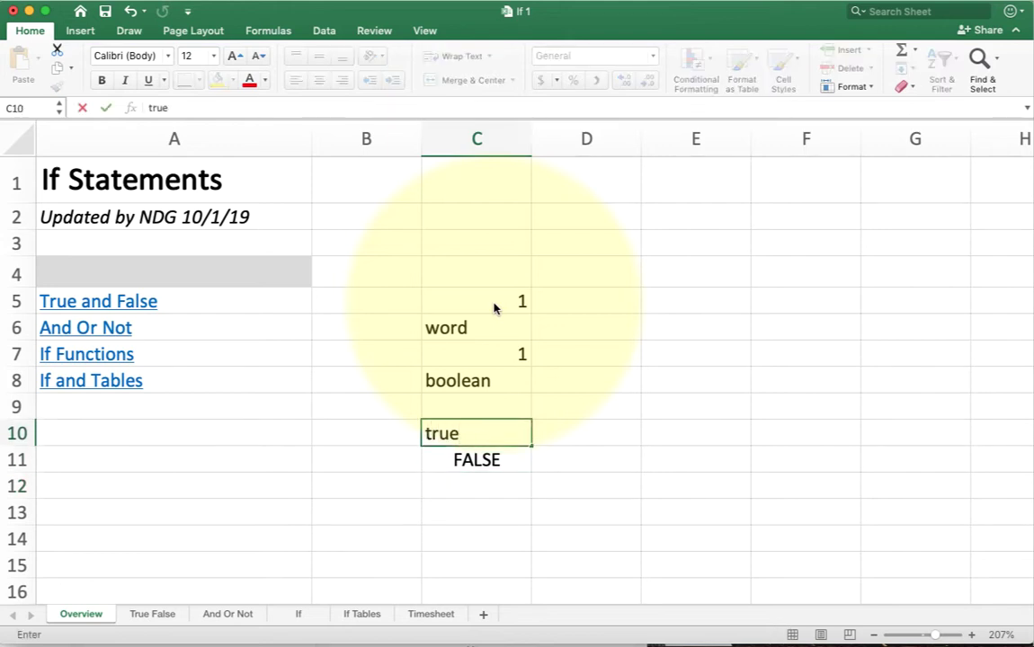
{"action": "key", "text": "Return"}
{"action": "key", "text": "Up"}
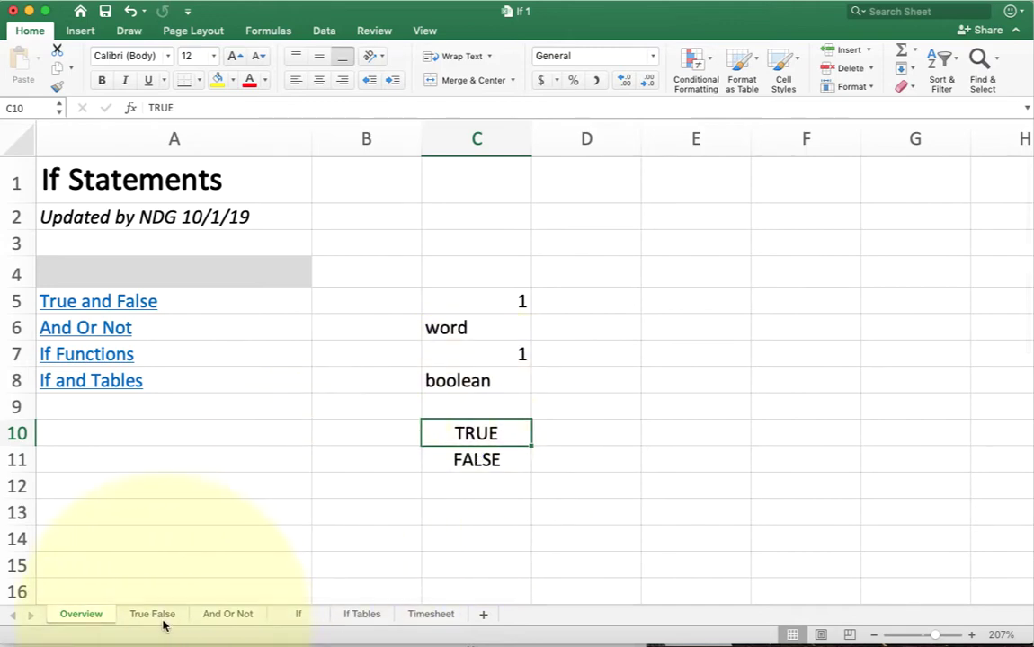
Switch to the True False sheet, zoom in, and highlight the comparison rules in B7:B11
{"action": "left_click", "coordinate": [158, 618]}
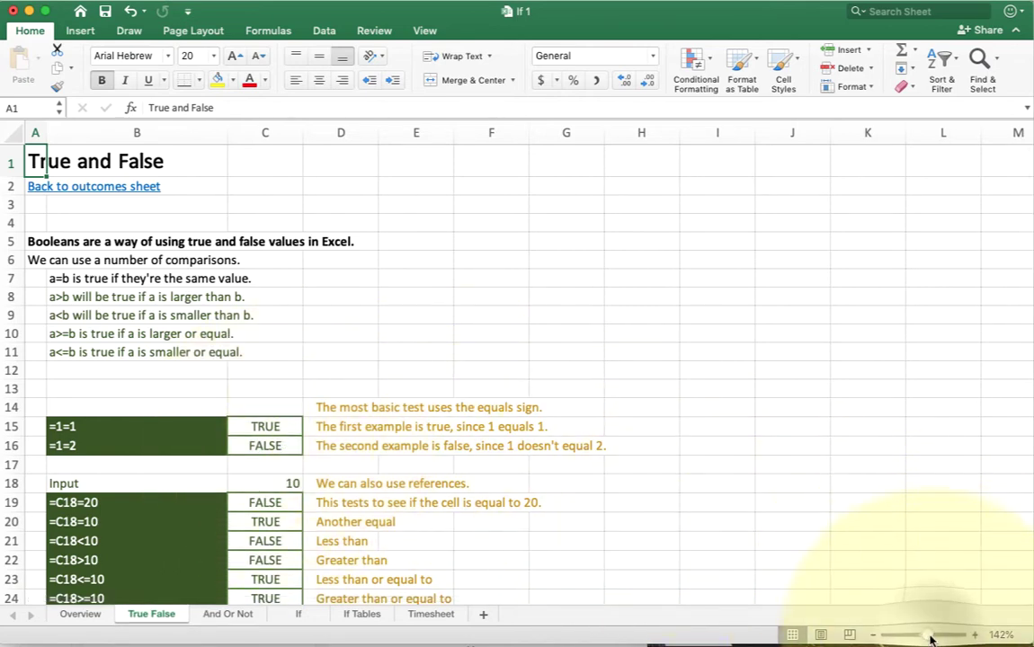
{"action": "left_click_drag", "start_coordinate": [931, 639], "coordinate": [936, 638]}
{"action": "scroll", "coordinate": [453, 415], "scroll_direction": "down", "scroll_amount": 1}
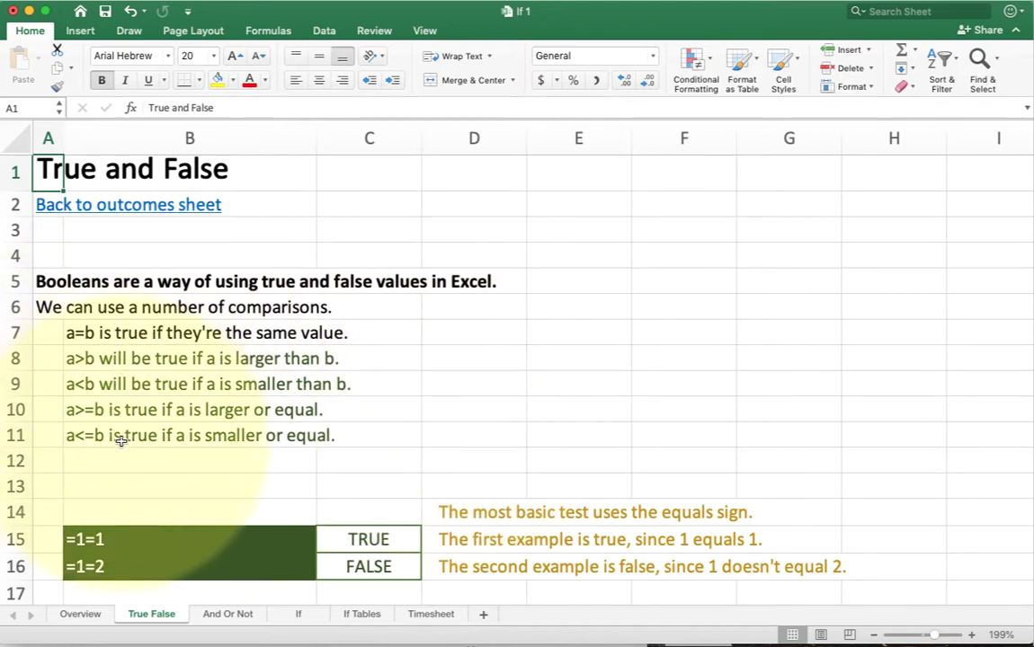
{"action": "left_click", "coordinate": [126, 338]}
{"action": "left_click_drag", "start_coordinate": [126, 338], "coordinate": [116, 432]}
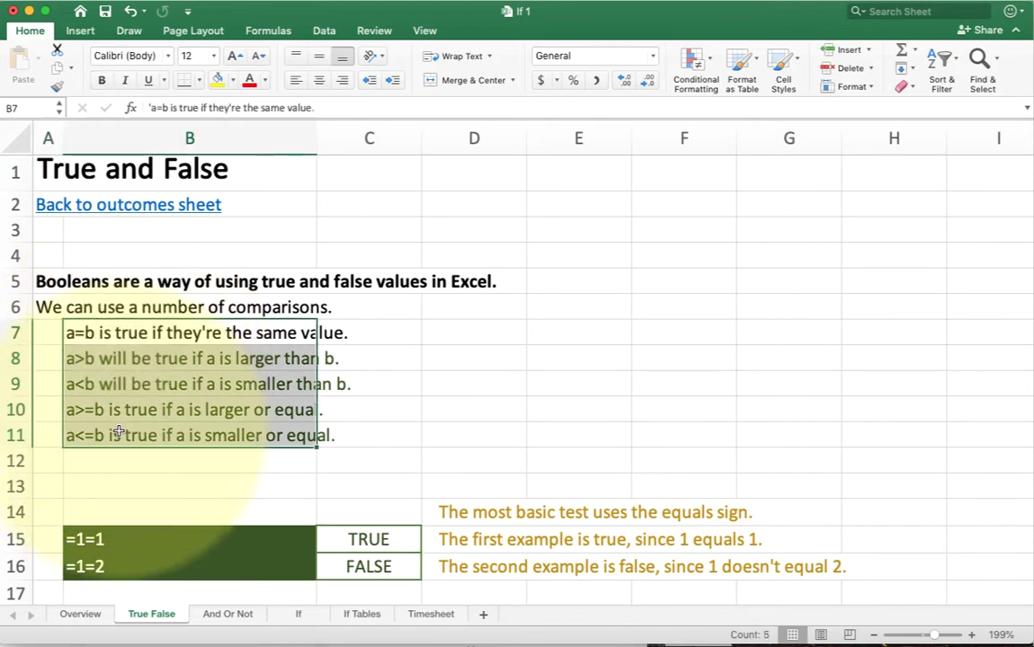
{"action": "left_click", "coordinate": [479, 403]}
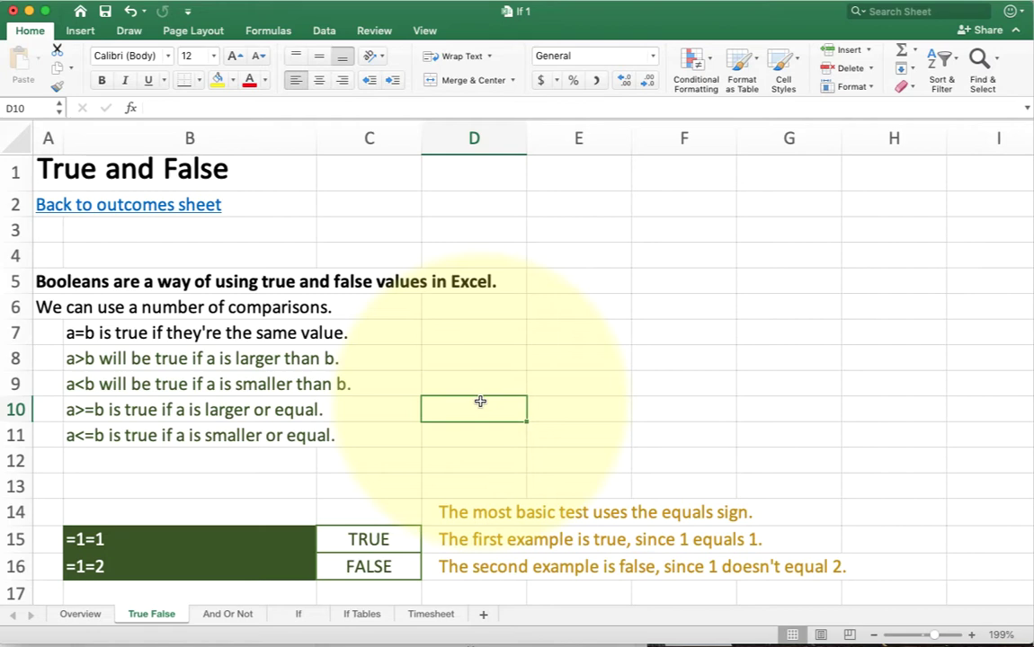
{"action": "scroll", "coordinate": [460, 430], "scroll_direction": "down", "scroll_amount": 3}
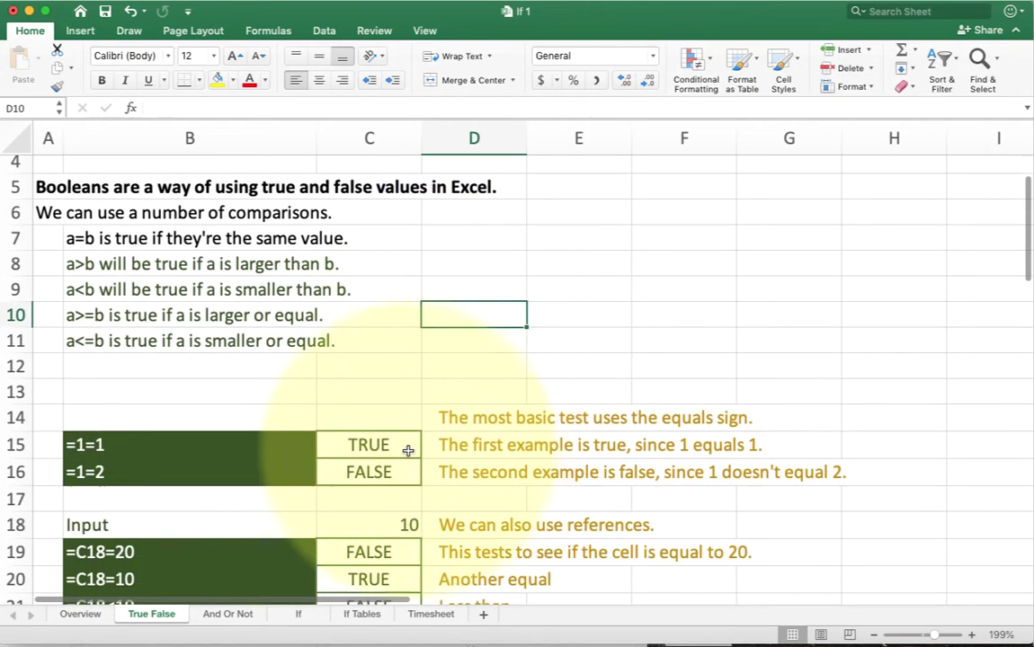
{"action": "left_click", "coordinate": [375, 447]}
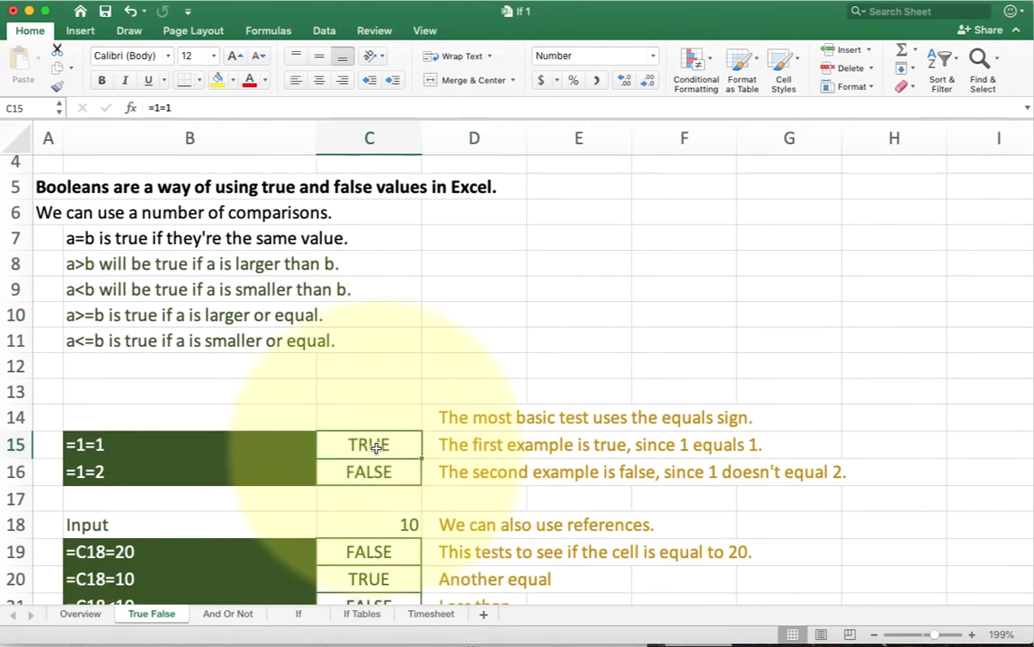
{"action": "double_click", "coordinate": [375, 447]}
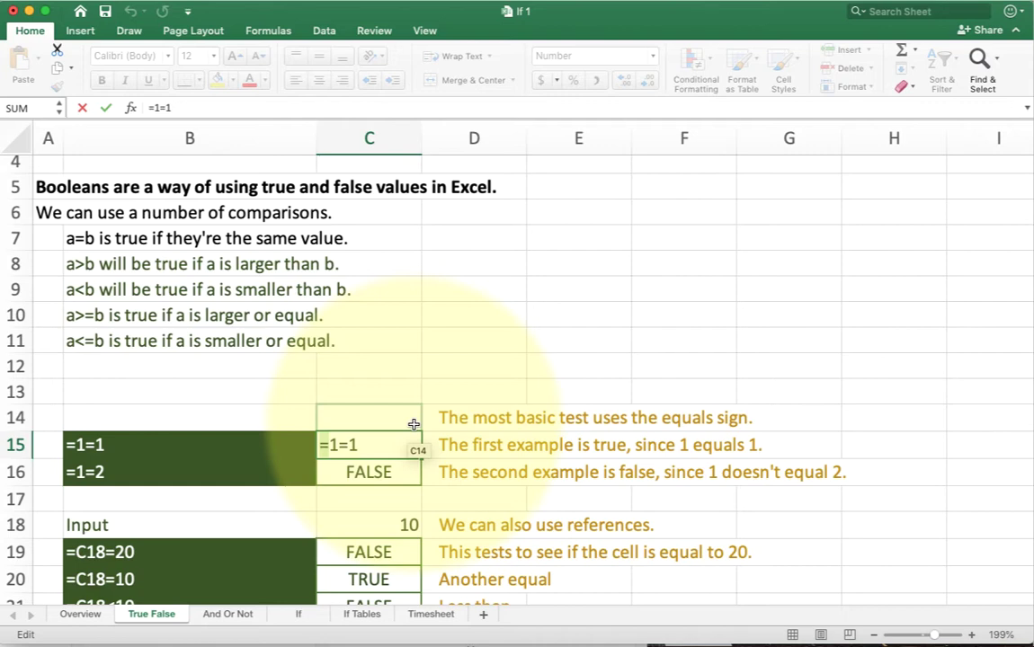
{"action": "key", "text": "Return"}
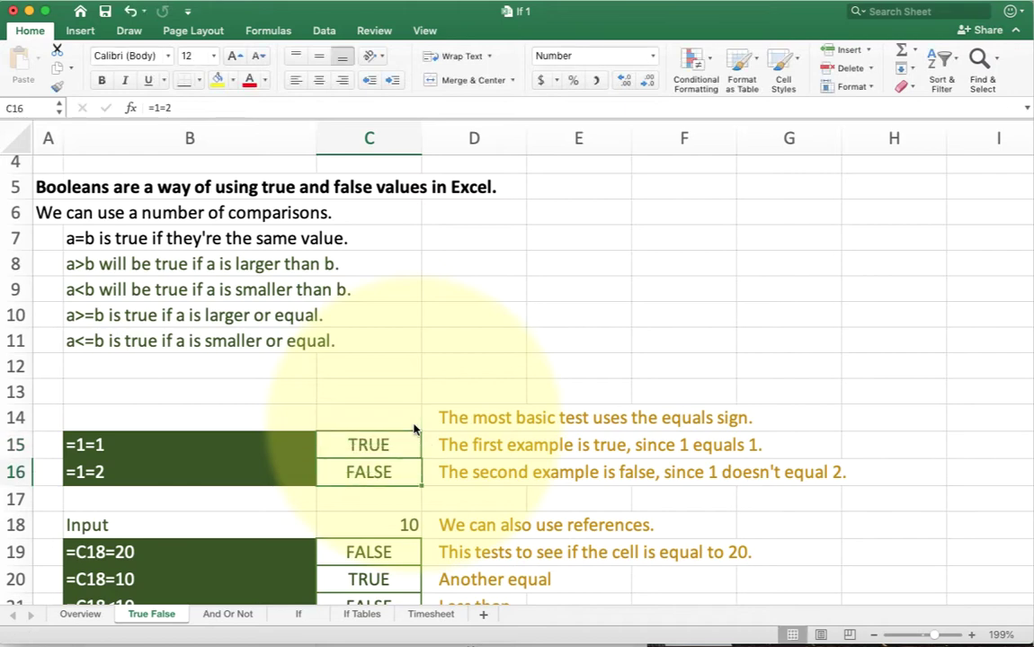
{"action": "double_click", "coordinate": [397, 473]}
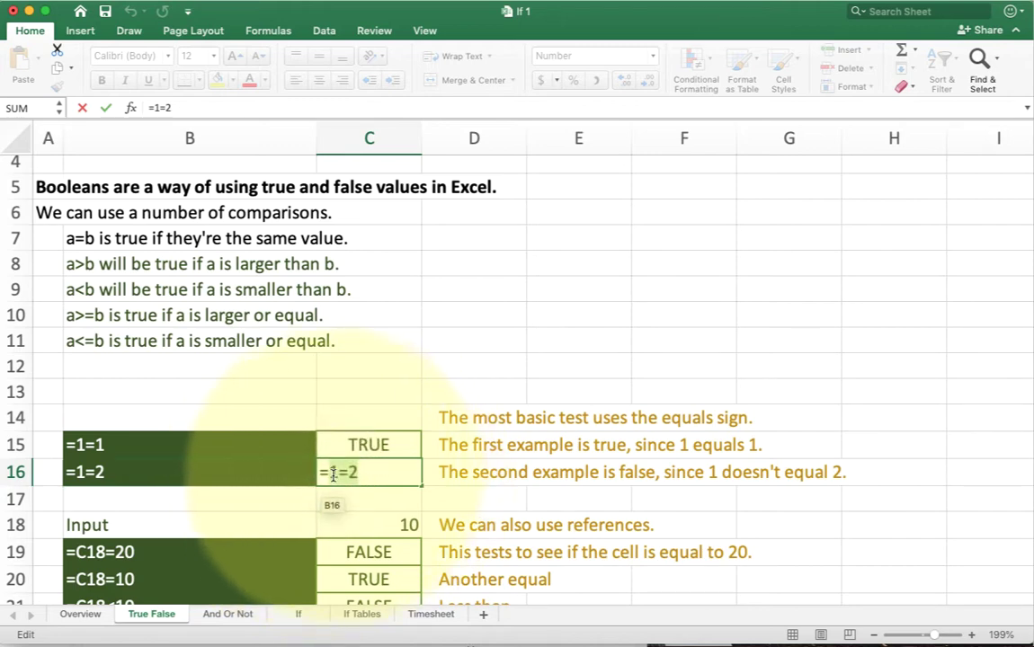
{"action": "left_click_drag", "start_coordinate": [333, 475], "coordinate": [358, 474]}
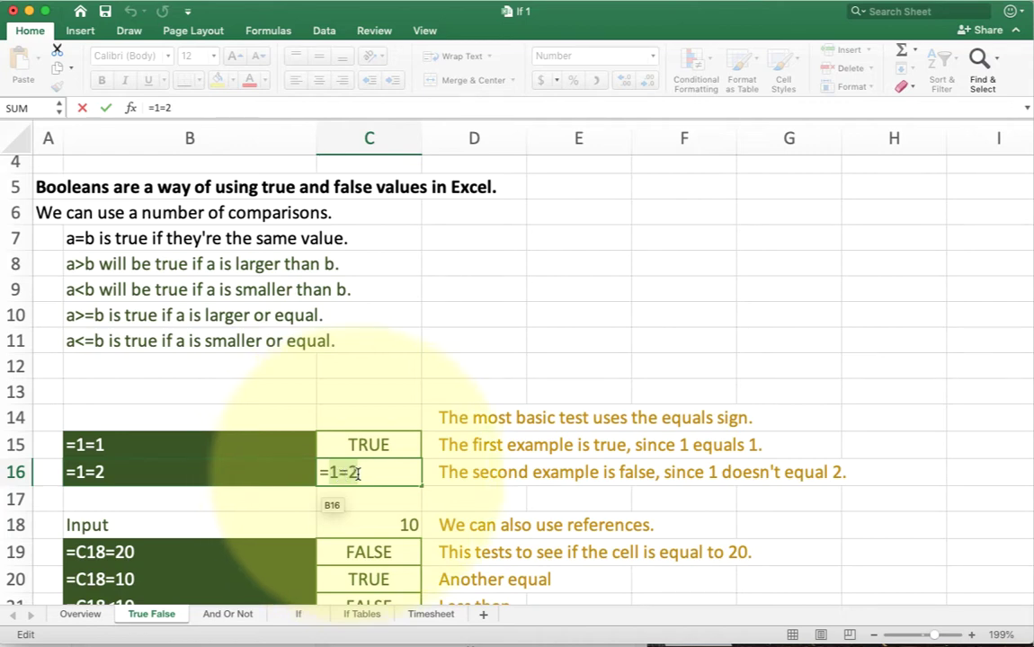
{"action": "key", "text": "Return"}
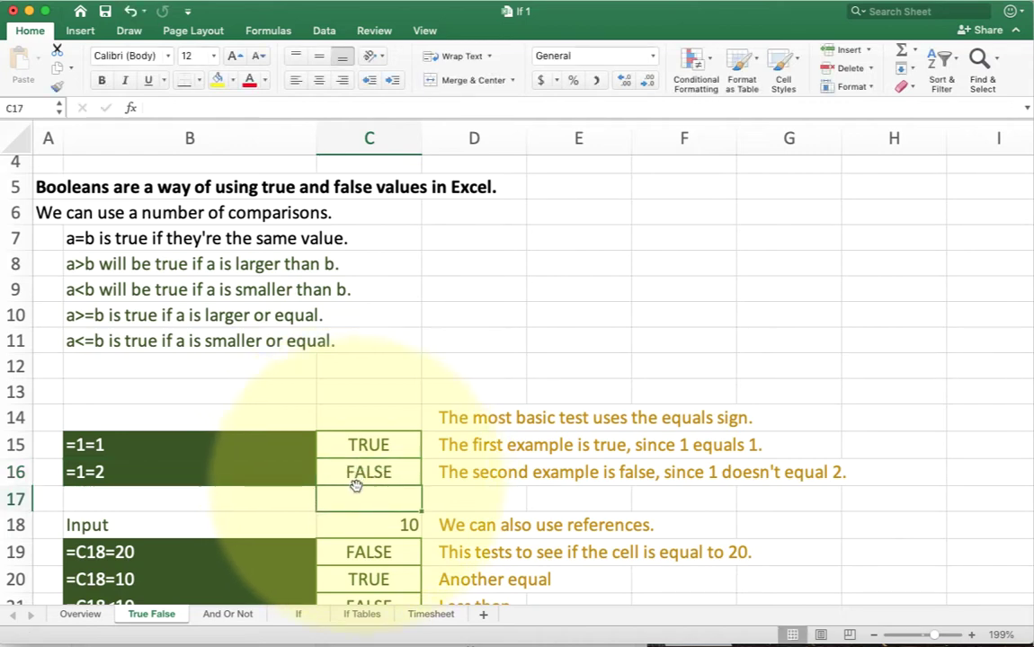
{"action": "scroll", "coordinate": [356, 485], "scroll_direction": "down", "scroll_amount": 2}
{"action": "scroll", "coordinate": [356, 485], "scroll_direction": "down", "scroll_amount": 5}
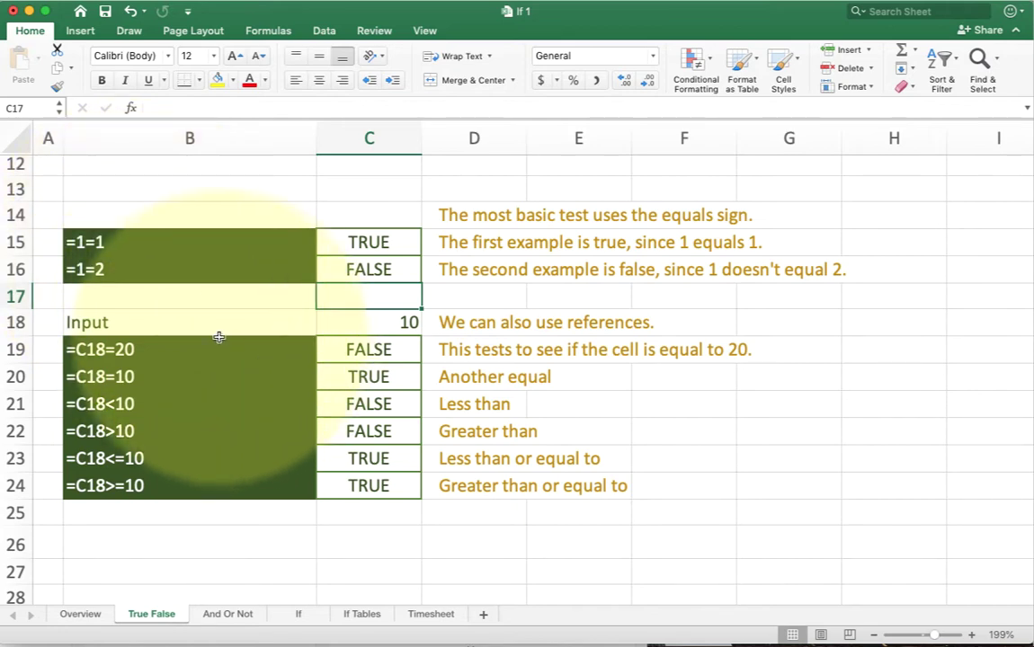
Inspect C19's =C18=20 formula and its link to the Input value 10 in C18
{"action": "left_click", "coordinate": [340, 352]}
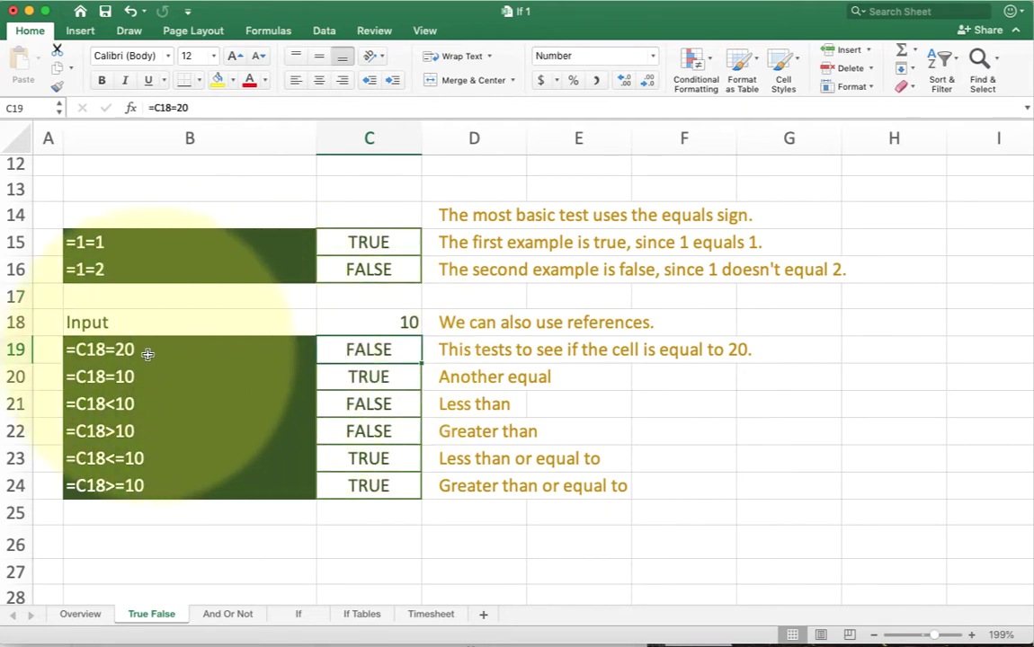
{"action": "left_click", "coordinate": [372, 314]}
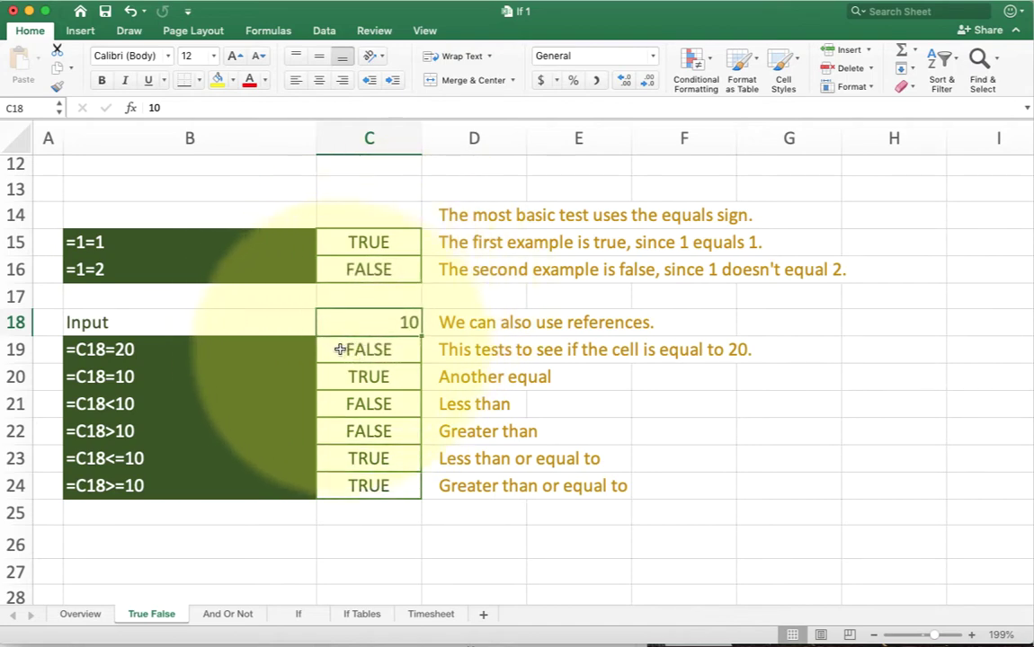
{"action": "double_click", "coordinate": [337, 351]}
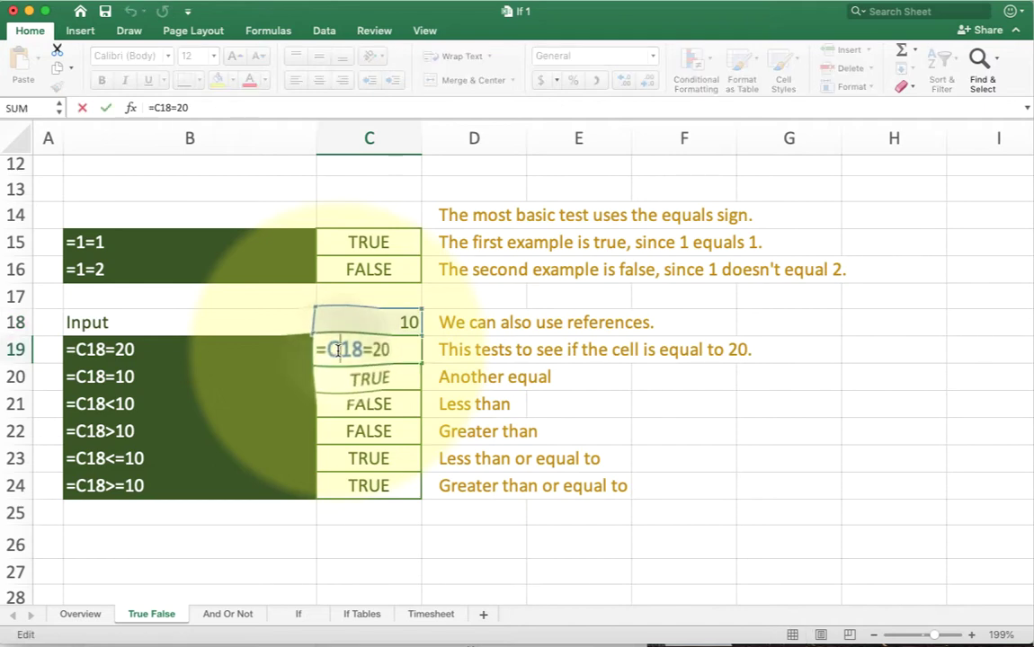
{"action": "left_click", "coordinate": [331, 351]}
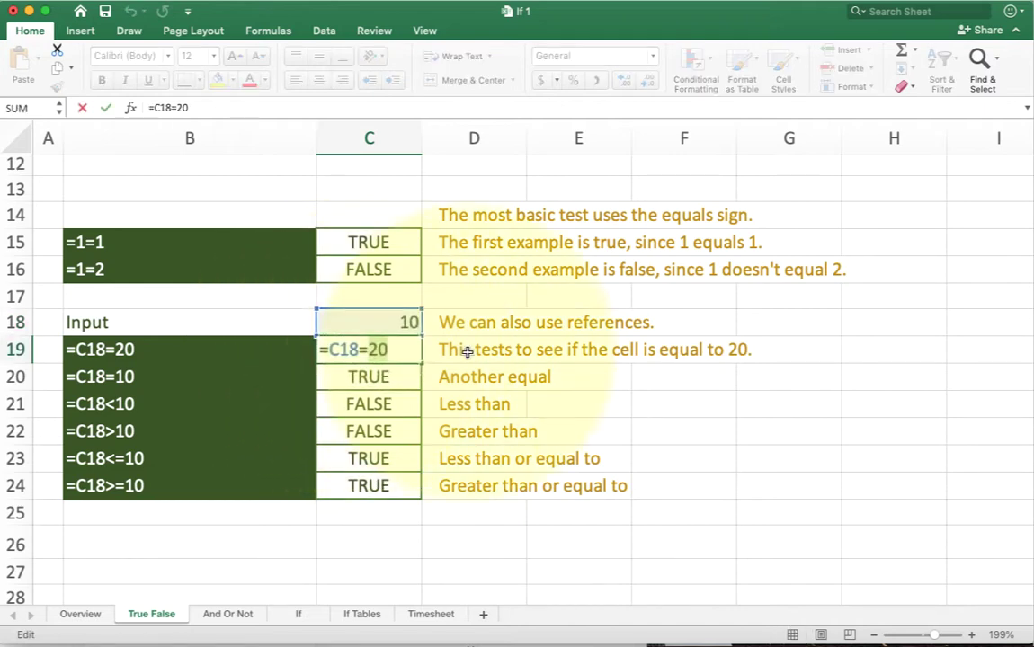
{"action": "key", "text": "Return"}
{"action": "key", "text": "Up"}
{"action": "key", "text": "Up"}
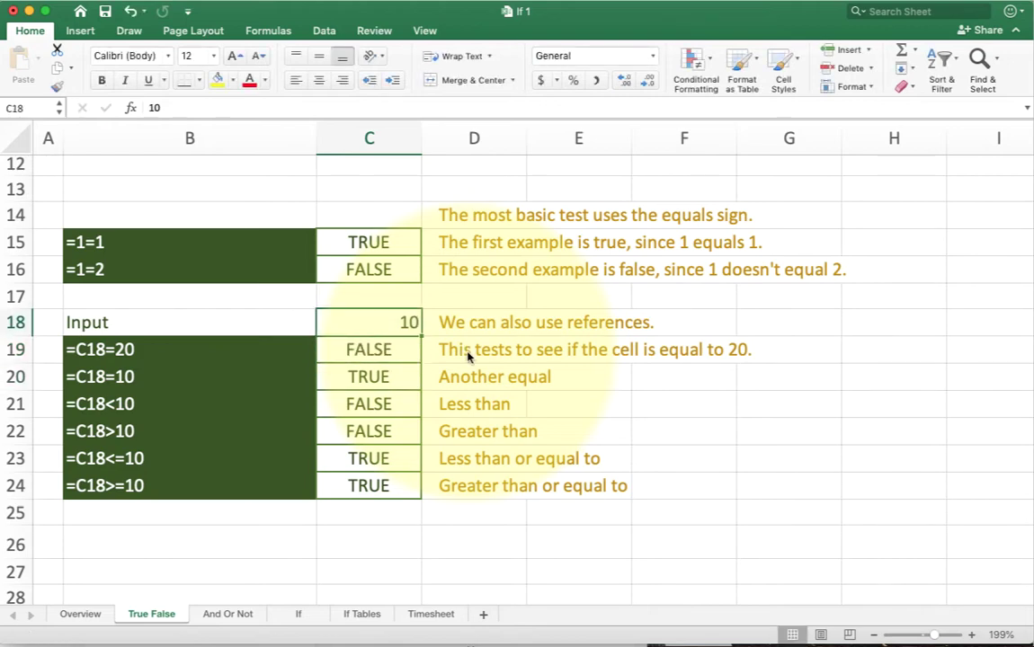
Change the Input in C18 to 20, then to 18, and select B23:B24
{"action": "type", "text": "20"}
{"action": "key", "text": "Return"}
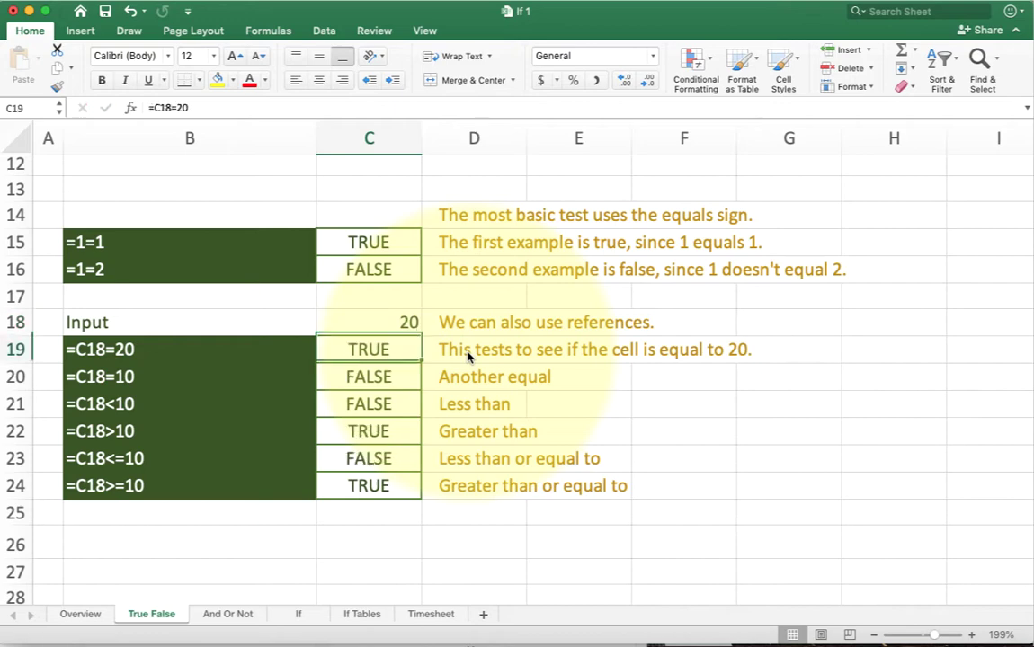
{"action": "key", "text": "Up"}
{"action": "type", "text": "18"}
{"action": "key", "text": "Return"}
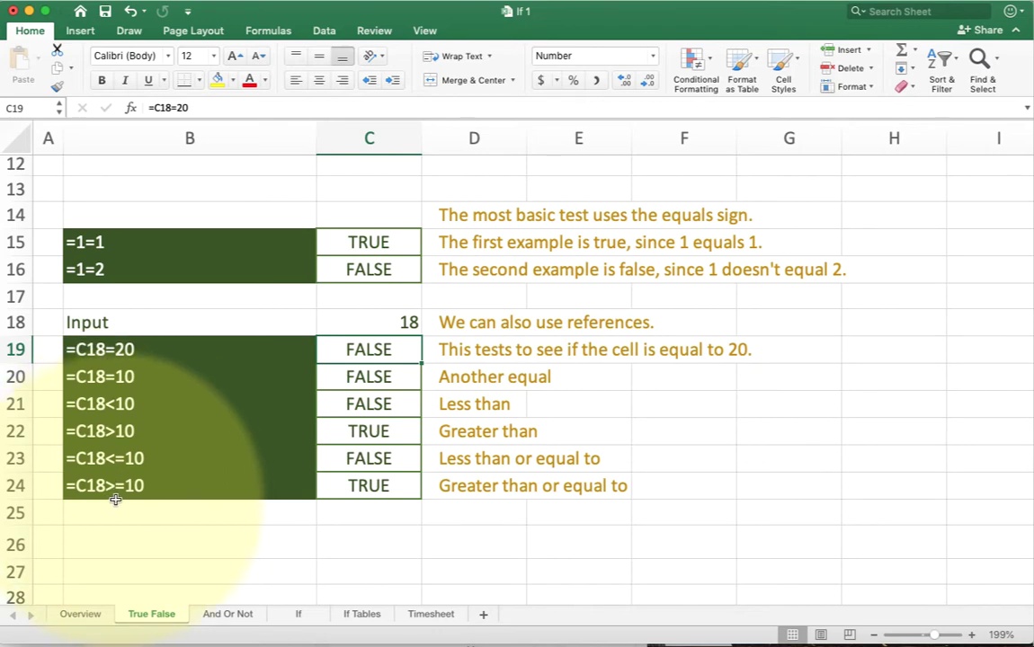
{"action": "left_click_drag", "start_coordinate": [103, 457], "coordinate": [124, 485]}
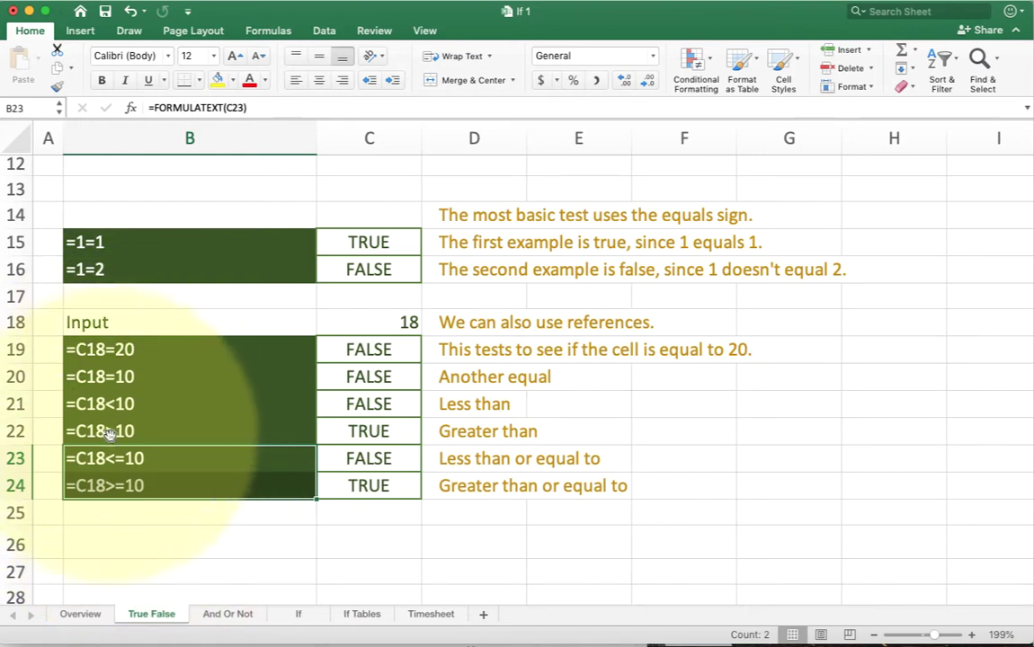
Enter =C31>10 in C33 to test whether the chickens exceed 10
{"action": "left_click", "coordinate": [534, 532]}
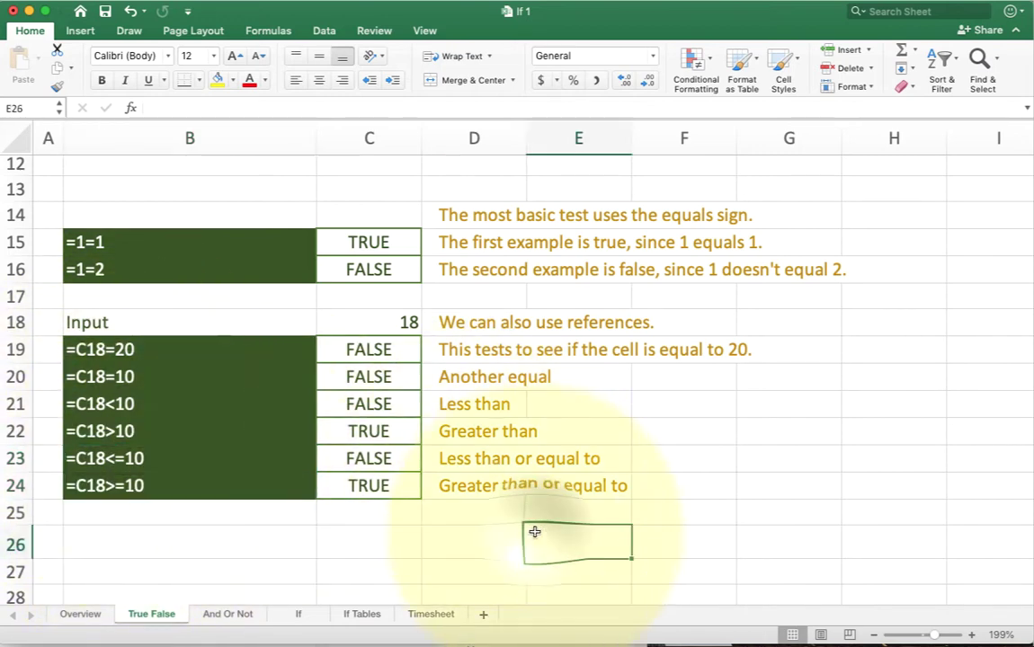
{"action": "scroll", "coordinate": [534, 533], "scroll_direction": "down", "scroll_amount": 10}
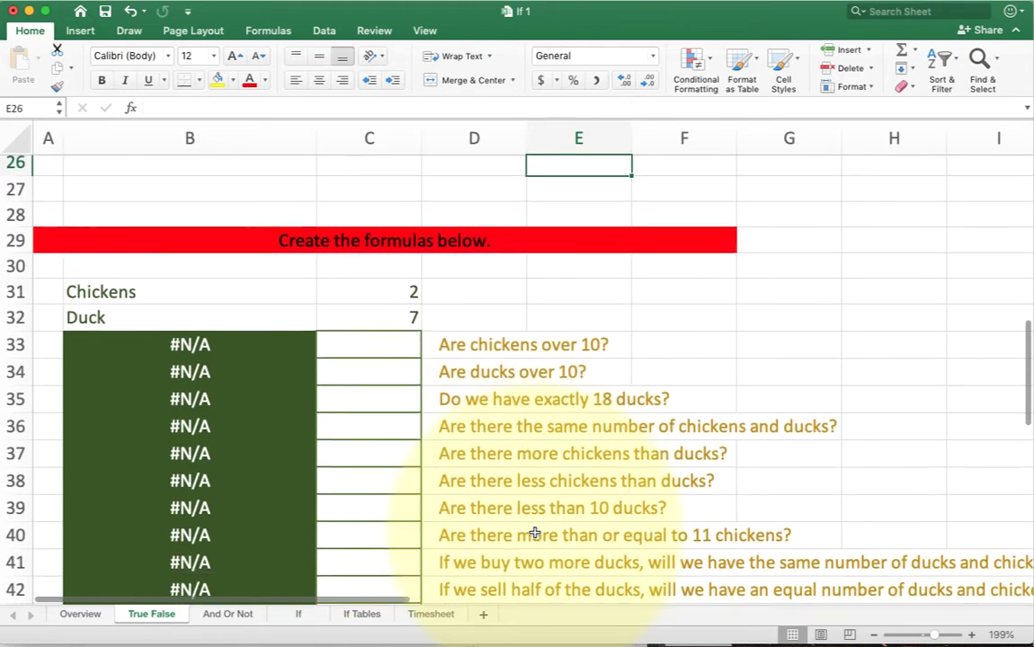
{"action": "left_click", "coordinate": [366, 332]}
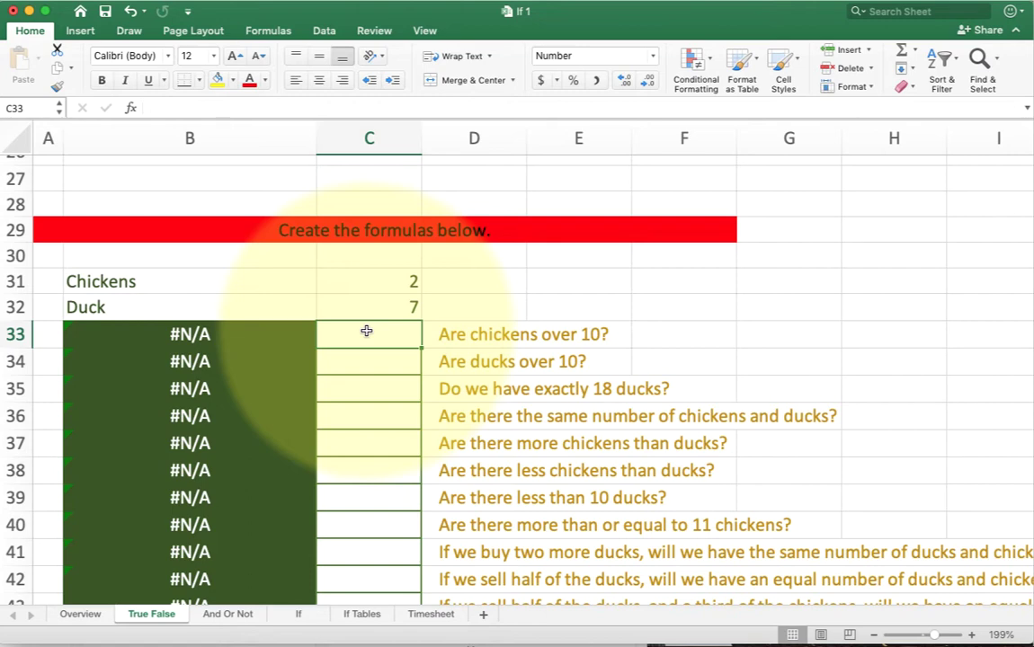
{"action": "type", "text": "=c23"}
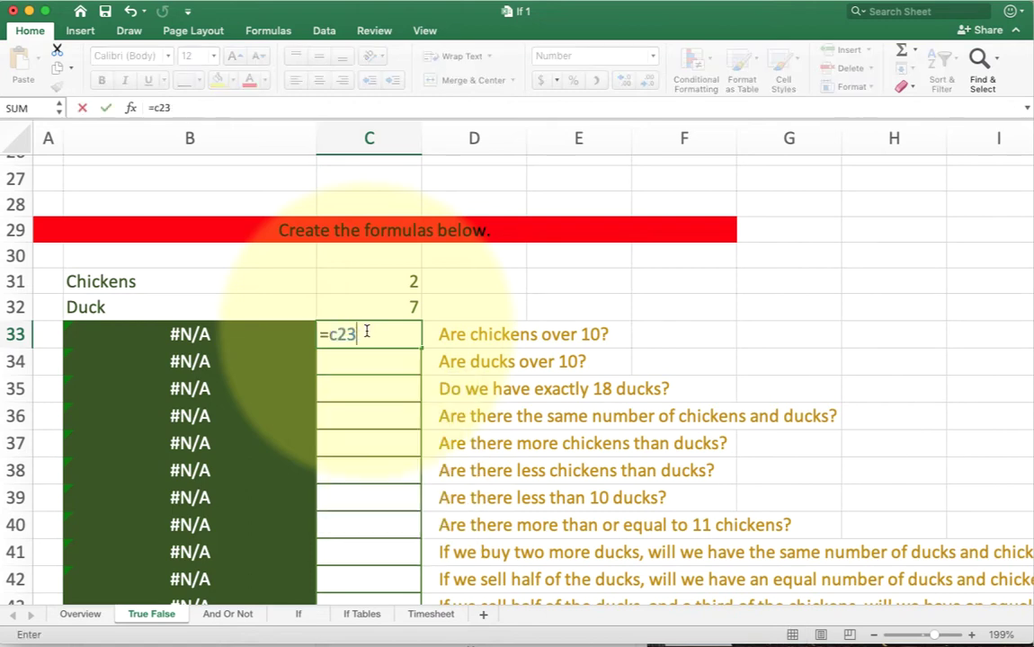
{"action": "key", "text": "BackSpace"}
{"action": "key", "text": "BackSpace"}
{"action": "type", "text": "31"}
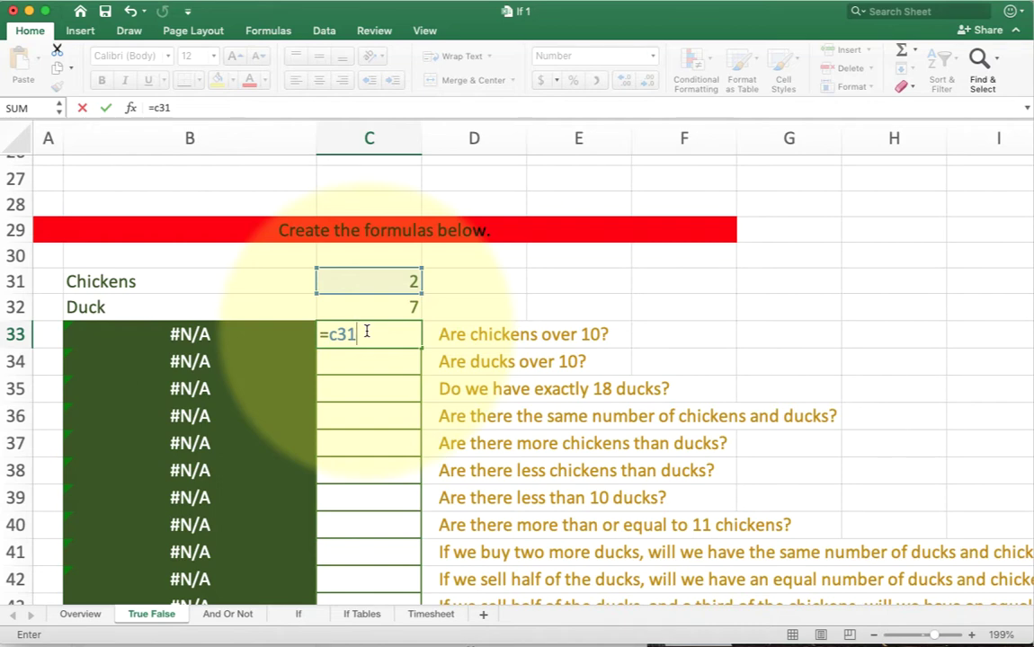
{"action": "type", "text": ">10"}
{"action": "key", "text": "Return"}
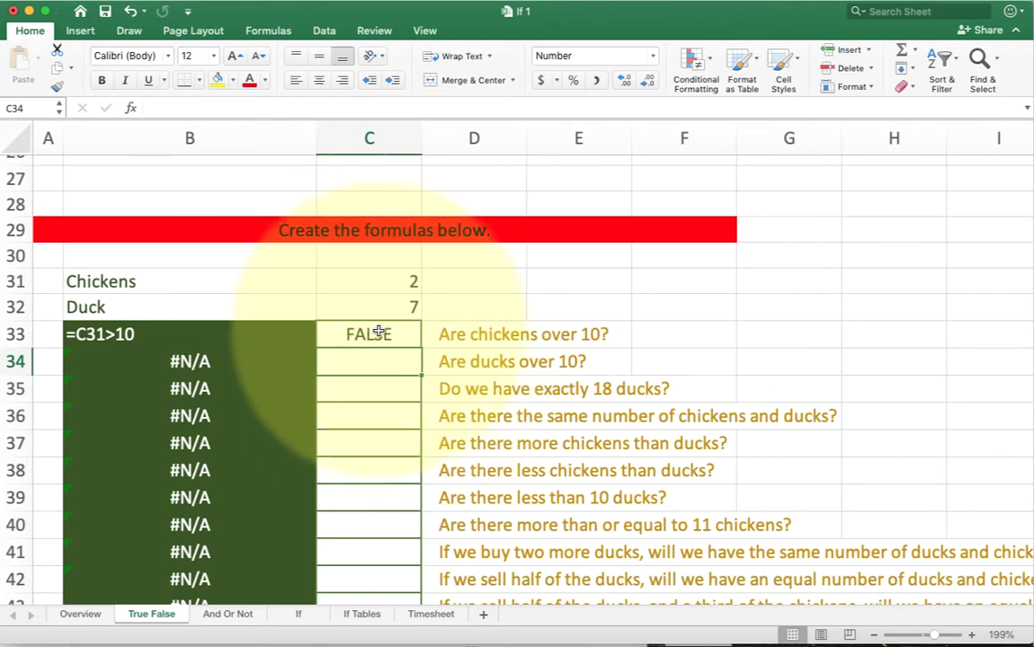
Rewrite C33 as =chickens>10 by referencing the named chickens cell
{"action": "left_click", "coordinate": [378, 333]}
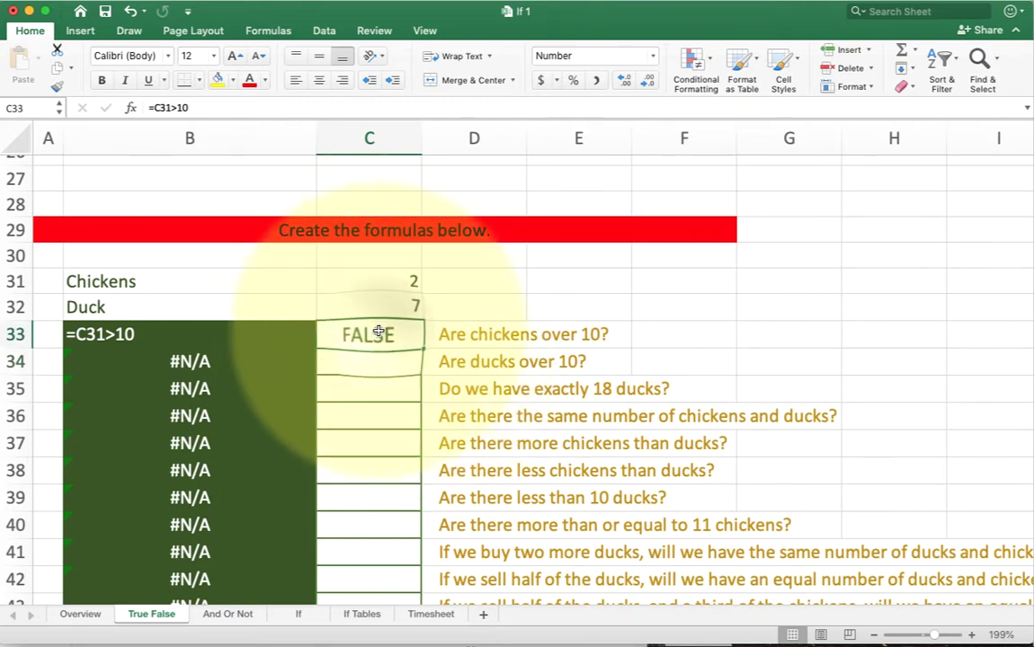
{"action": "type", "text": "="}
{"action": "left_click", "coordinate": [378, 281]}
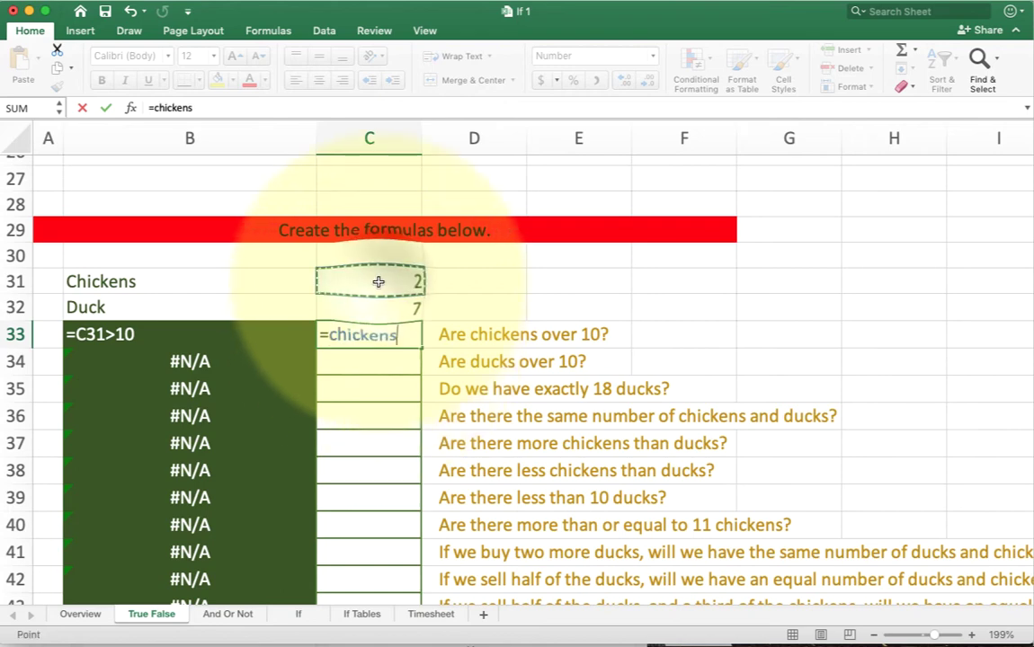
{"action": "type", "text": ">10"}
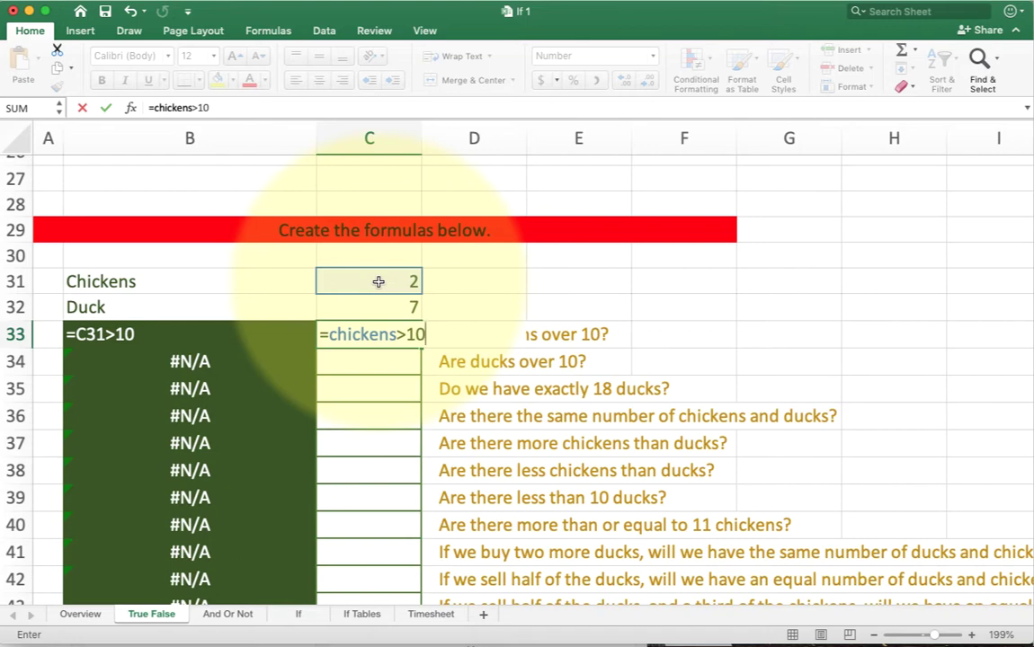
{"action": "key", "text": "Return"}
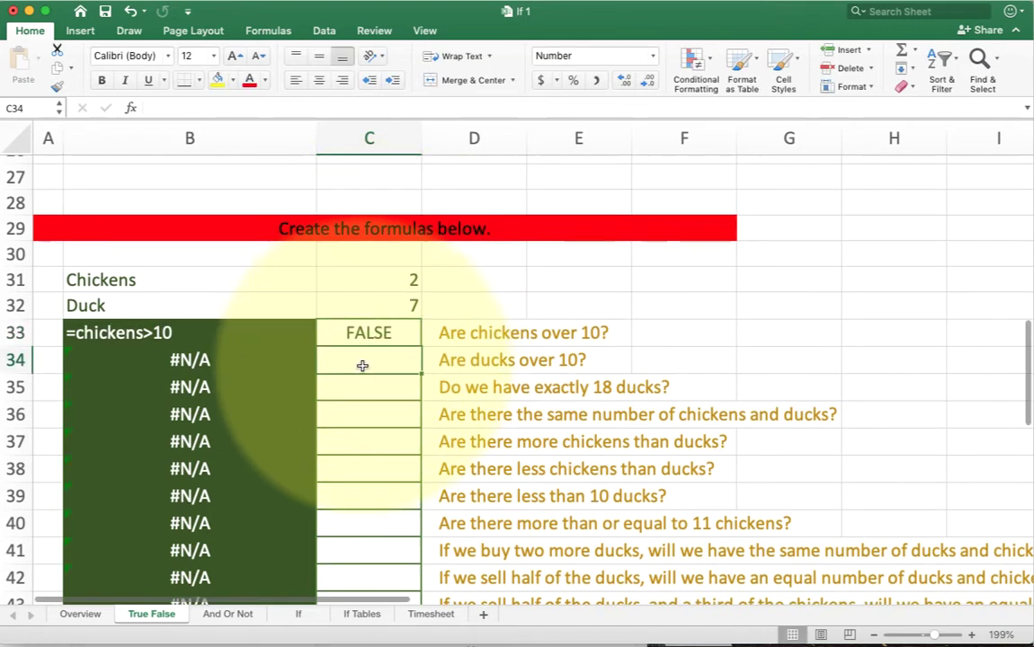
Enter the label 'Tax Rate for' in B52 and 20% in C52
{"action": "scroll", "coordinate": [362, 365], "scroll_direction": "down", "scroll_amount": 5}
{"action": "scroll", "coordinate": [360, 362], "scroll_direction": "down", "scroll_amount": 1}
{"action": "left_click", "coordinate": [296, 502]}
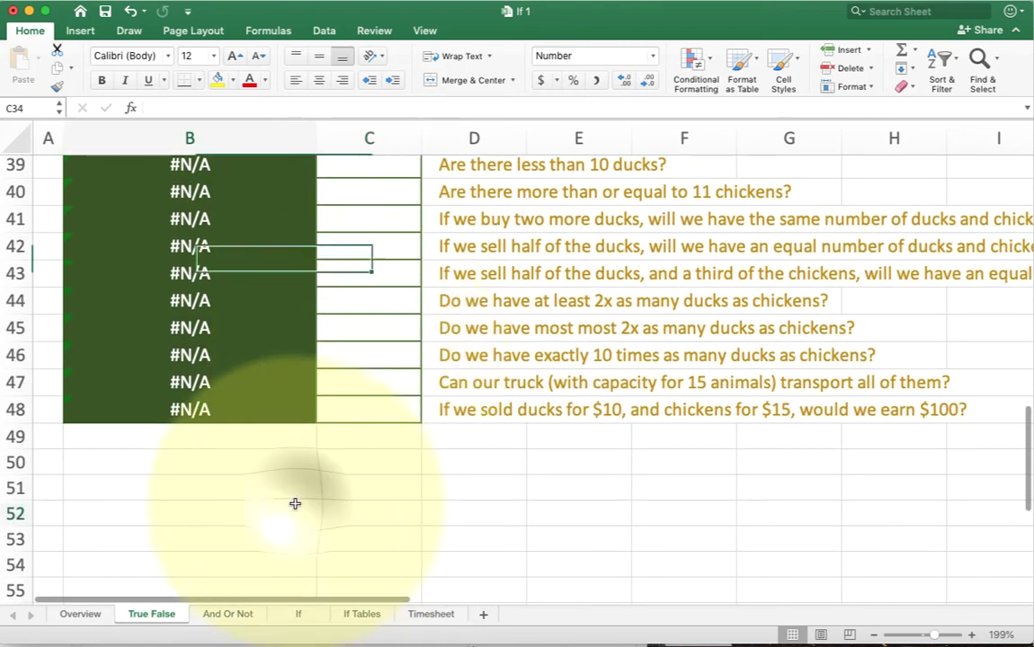
{"action": "key", "text": "Right"}
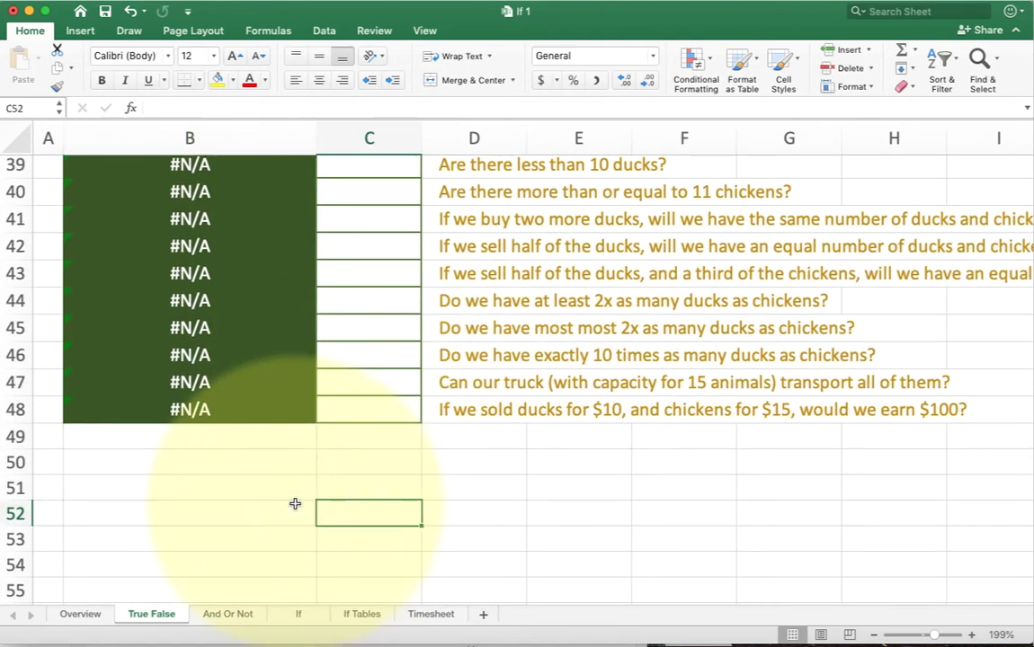
{"action": "left_click", "coordinate": [295, 503]}
{"action": "type", "text": "Tax Ra"}
{"action": "left_click", "coordinate": [294, 504]}
{"action": "type", "text": "Tax Rate fr CA"}
{"action": "key", "text": "BackSpace"}
{"action": "key", "text": "BackSpace"}
{"action": "key", "text": "BackSpace"}
{"action": "key", "text": "BackSpace"}
{"action": "type", "text": "or"}
{"action": "key", "text": "Tab"}
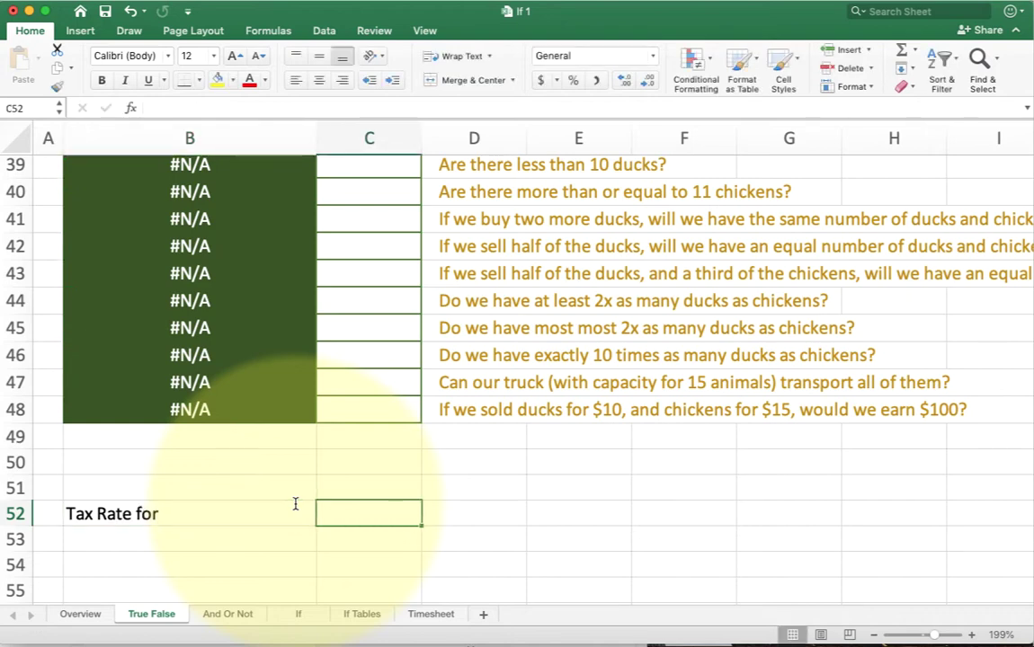
{"action": "type", "text": "20%"}
{"action": "key", "text": "Return"}
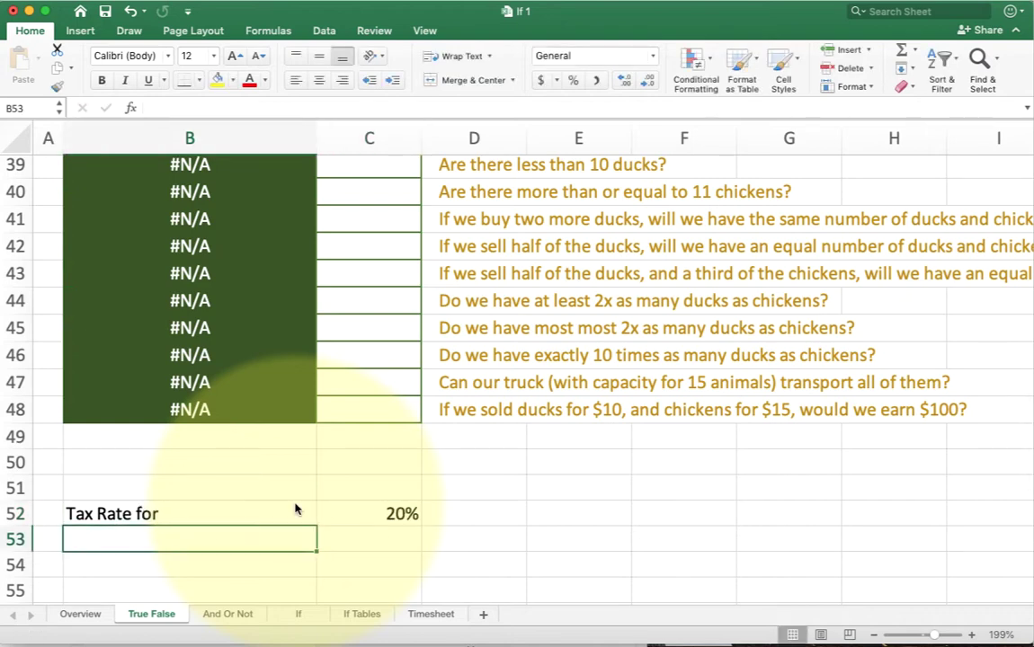
{"action": "key", "text": "Right"}
{"action": "key", "text": "Up"}
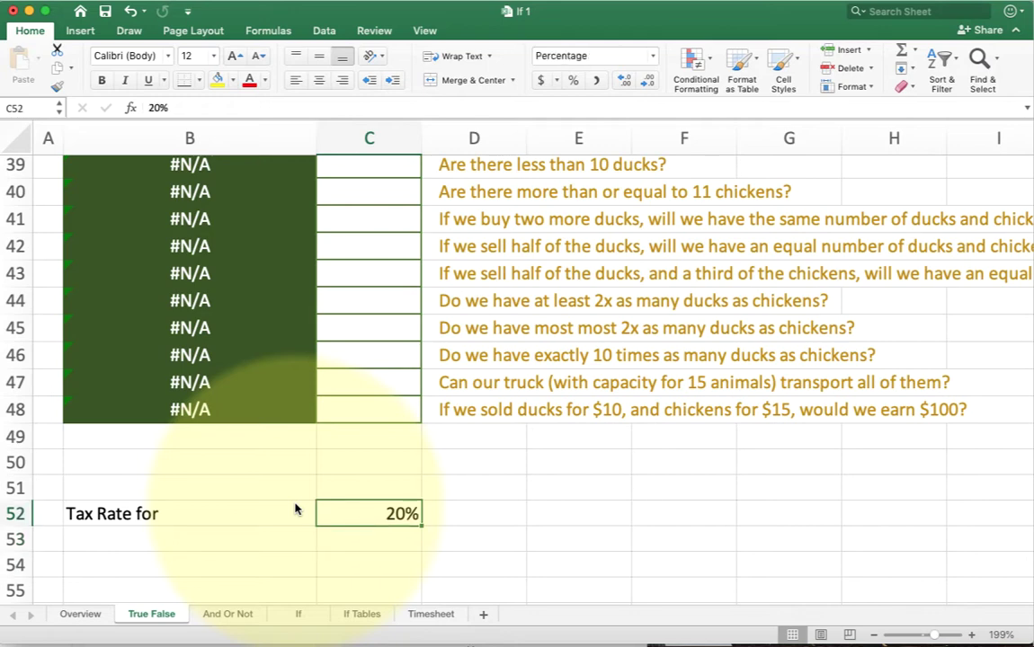
Name the 20% cell C52 TaxRate using the Name Box
{"action": "scroll", "coordinate": [314, 508], "scroll_direction": "down", "scroll_amount": 2}
{"action": "scroll", "coordinate": [314, 507], "scroll_direction": "down", "scroll_amount": 6}
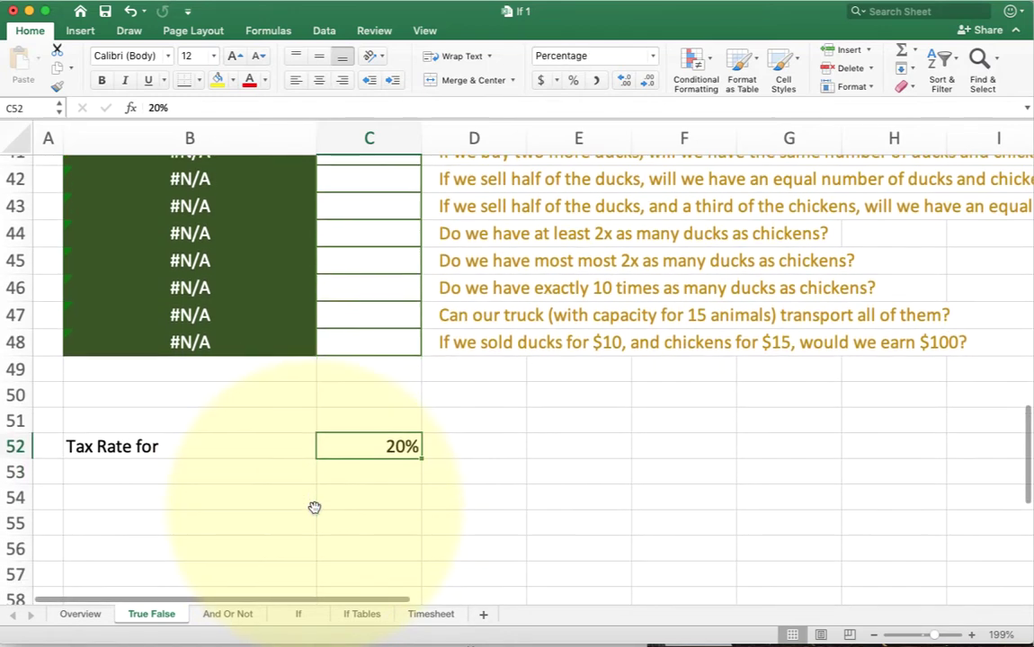
{"action": "scroll", "coordinate": [313, 506], "scroll_direction": "up", "scroll_amount": 3}
{"action": "scroll", "coordinate": [313, 505], "scroll_direction": "up", "scroll_amount": 1}
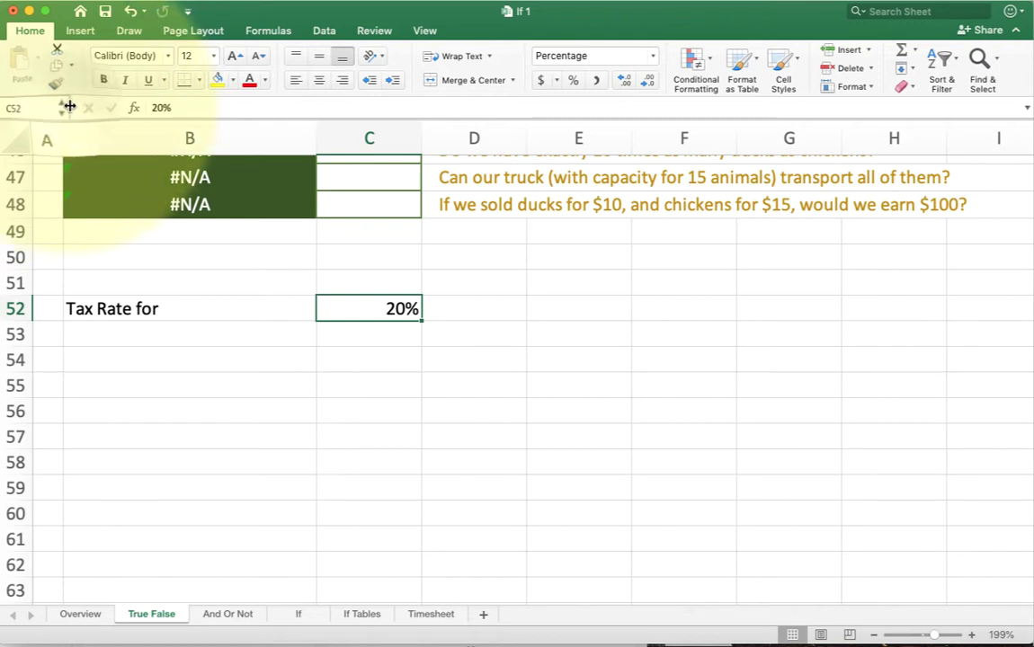
{"action": "left_click_drag", "start_coordinate": [67, 106], "coordinate": [146, 106]}
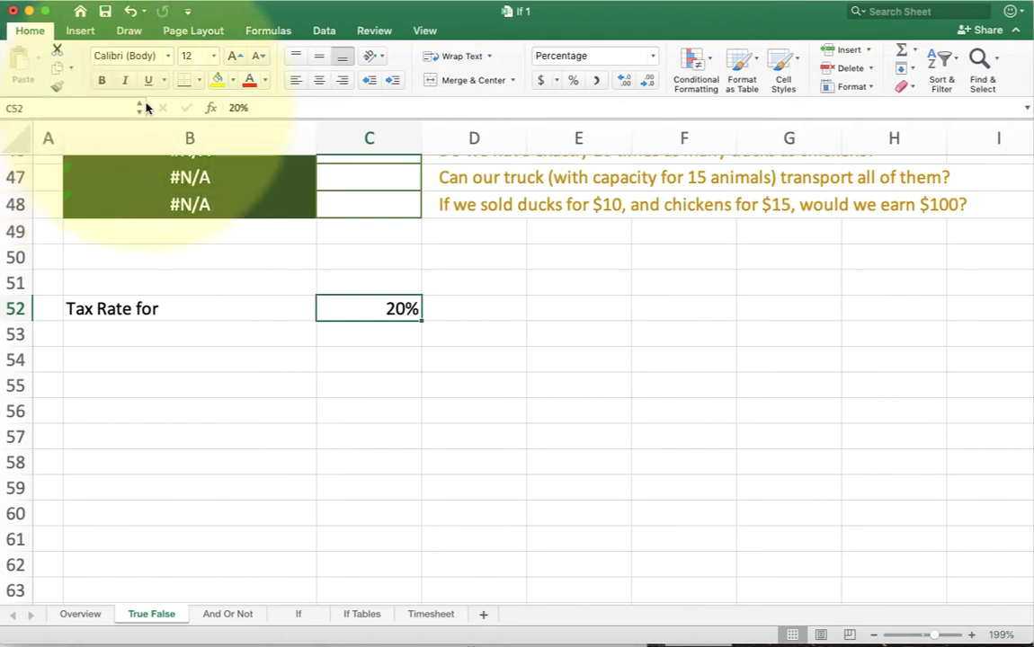
{"action": "left_click", "coordinate": [57, 107]}
{"action": "type", "text": "TaxRate"}
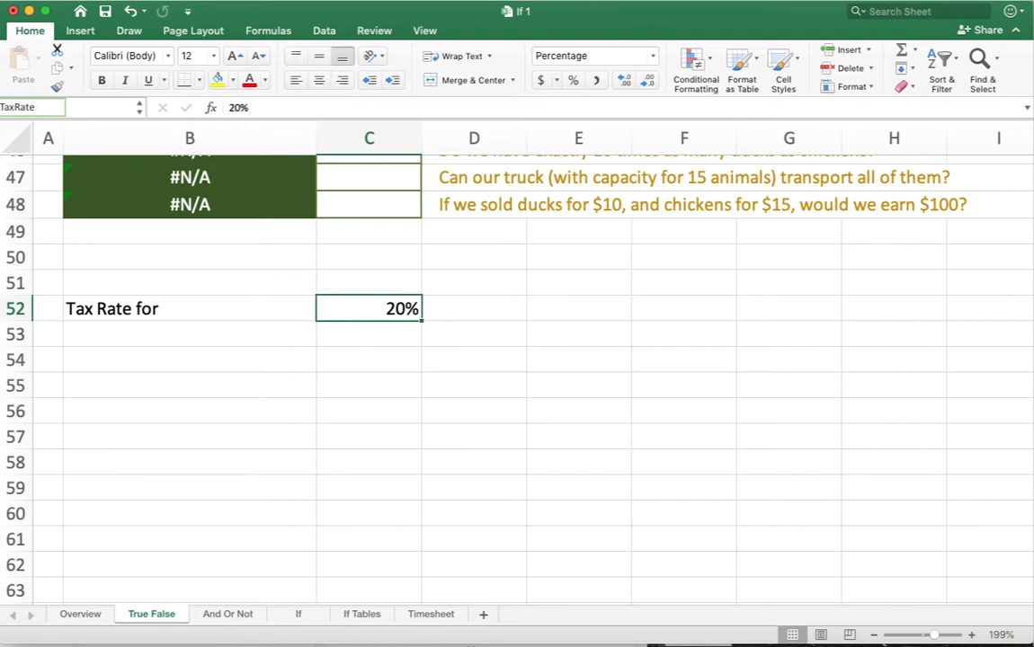
{"action": "key", "text": "Return"}
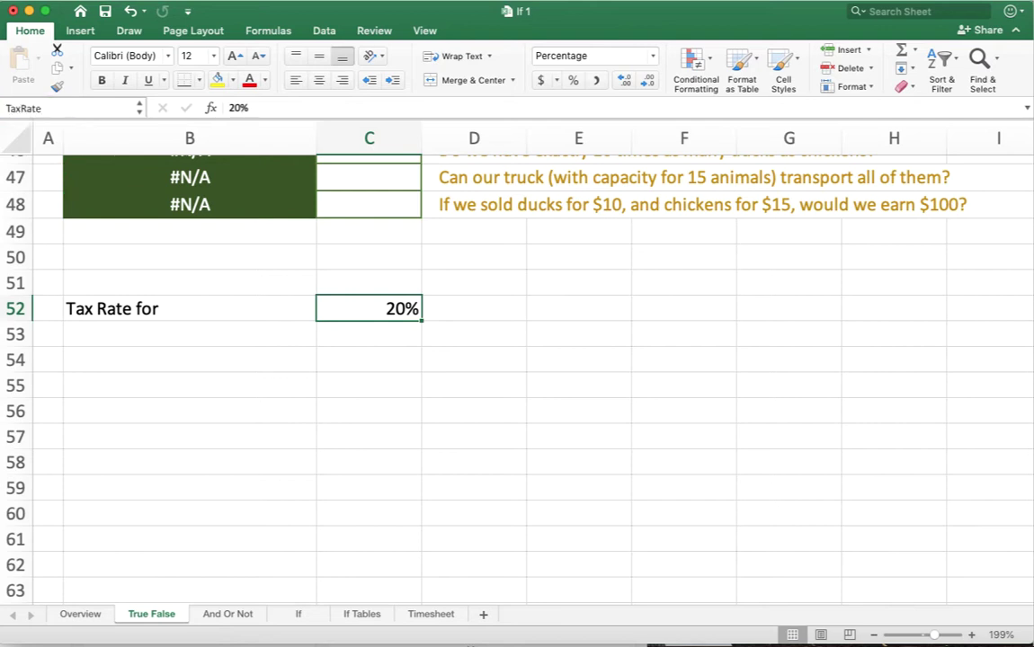
Enter =TaxRate in D55 so it returns 0.2
{"action": "left_click", "coordinate": [519, 379]}
{"action": "type", "text": "="}
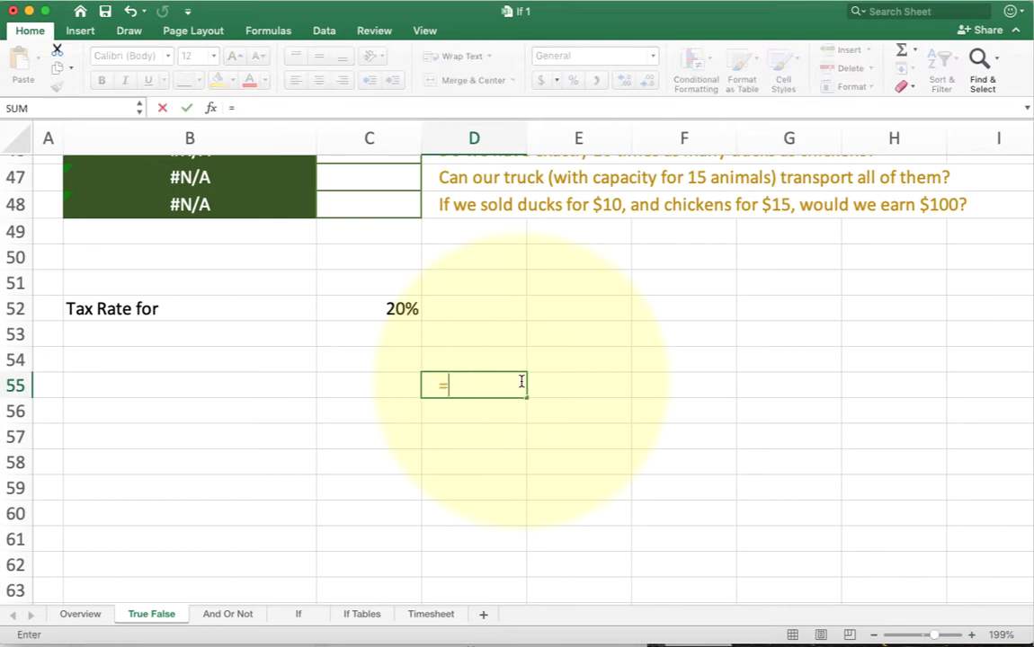
{"action": "type", "text": "taxrate"}
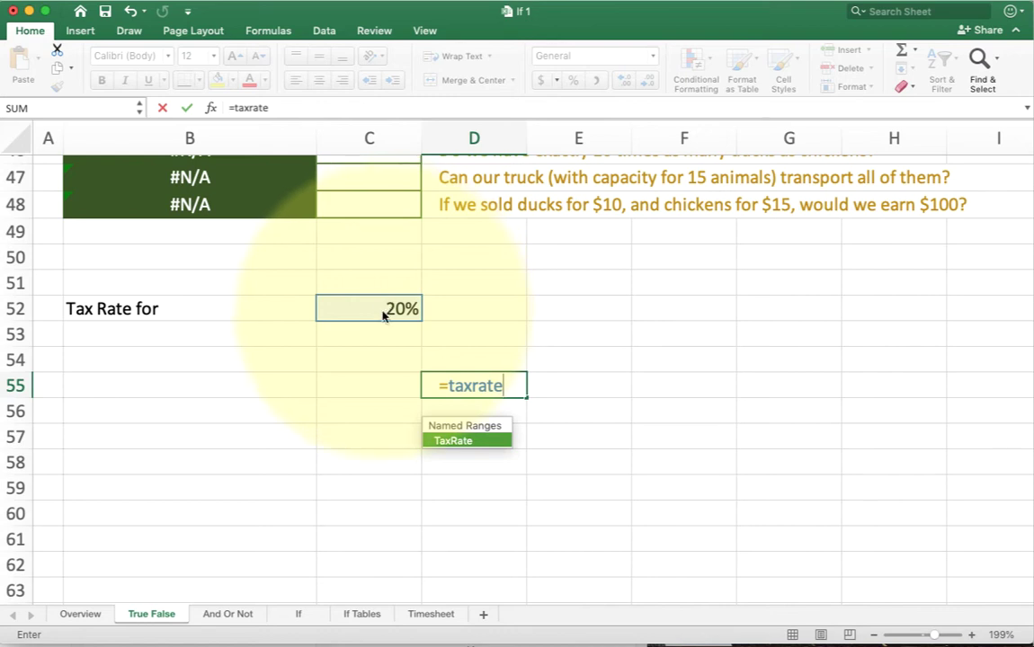
{"action": "key", "text": "Return"}
{"action": "left_click", "coordinate": [441, 384]}
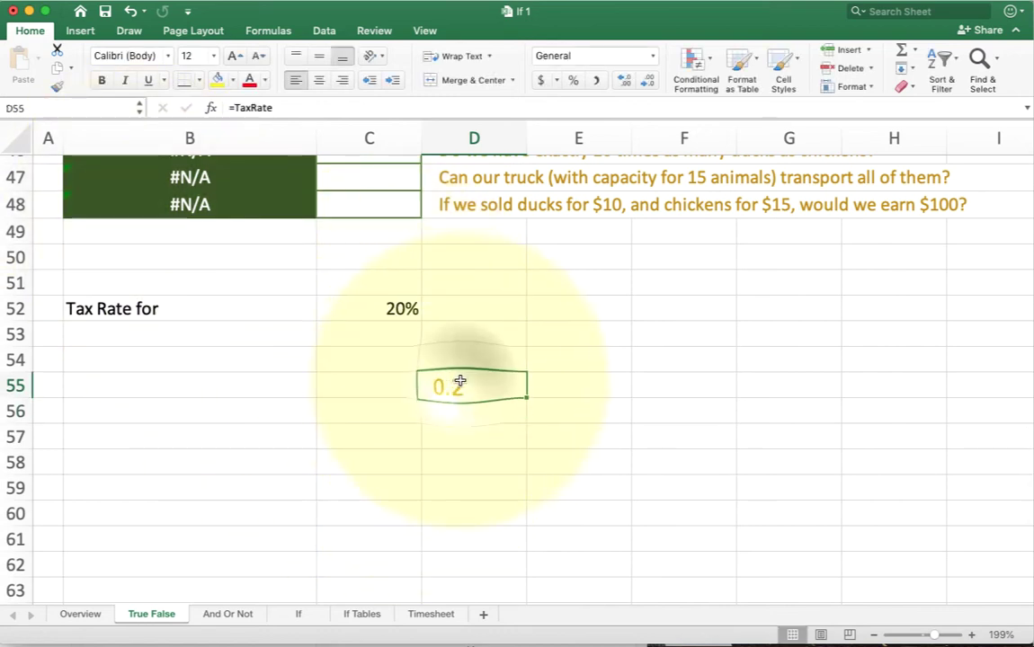
Fill the =TaxRate formula from D55 down to D58
{"action": "left_click", "coordinate": [80, 109]}
{"action": "type", "text": "a1"}
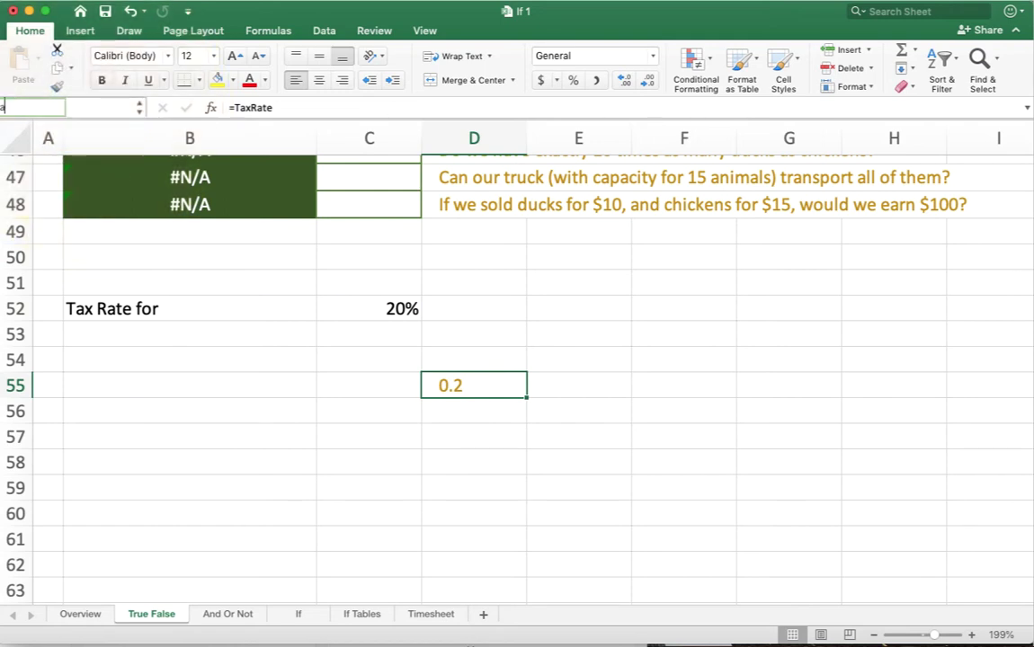
{"action": "key", "text": "BackSpace"}
{"action": "type", "text": "q2"}
{"action": "key", "text": "BackSpace"}
{"action": "key", "text": "BackSpace"}
{"action": "left_click_drag", "start_coordinate": [468, 399], "coordinate": [457, 445]}
{"action": "scroll", "coordinate": [455, 447], "scroll_direction": "up", "scroll_amount": 8}
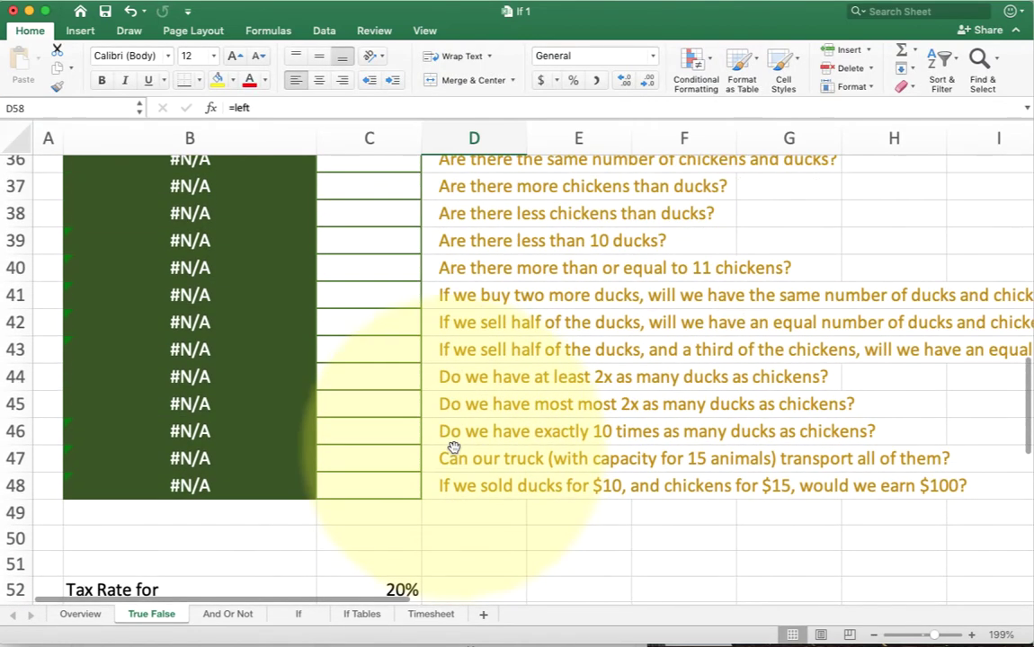
{"action": "scroll", "coordinate": [455, 448], "scroll_direction": "up", "scroll_amount": 2}
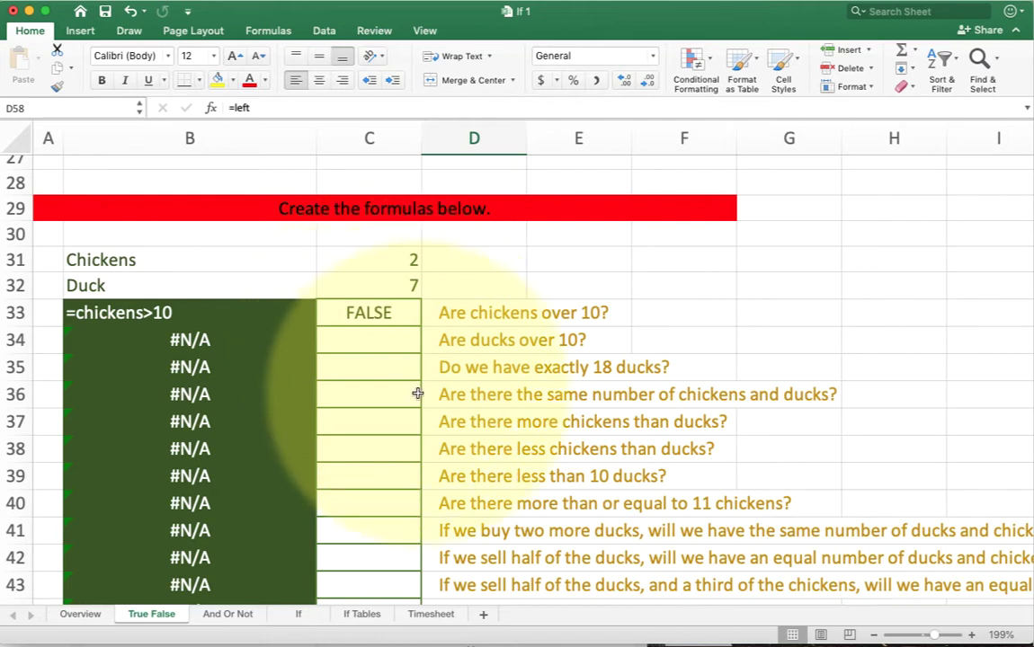
{"action": "scroll", "coordinate": [416, 393], "scroll_direction": "down", "scroll_amount": 1}
{"action": "scroll", "coordinate": [416, 394], "scroll_direction": "down", "scroll_amount": 2}
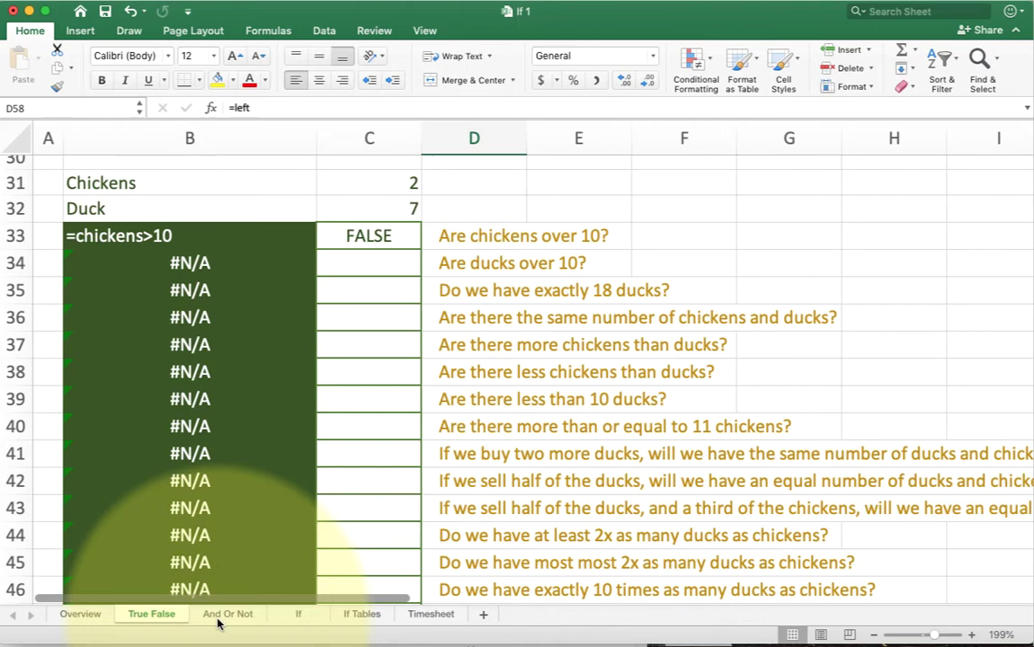
Open the And Or Not sheet at 215% zoom and select the gecko, puppy and cow counts
{"action": "left_click", "coordinate": [226, 615]}
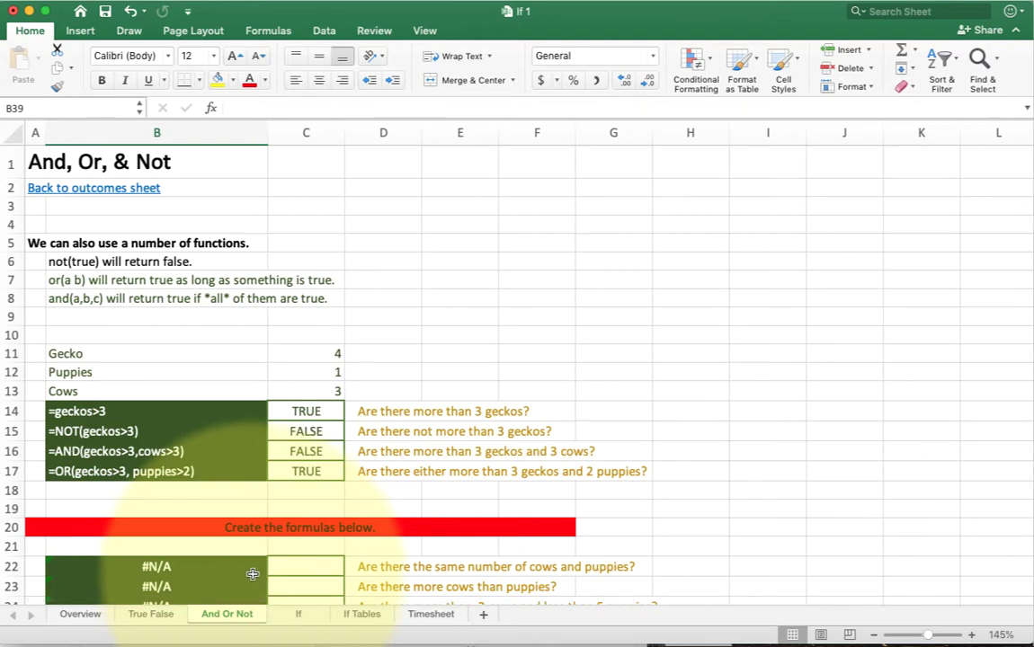
{"action": "left_click", "coordinate": [517, 295]}
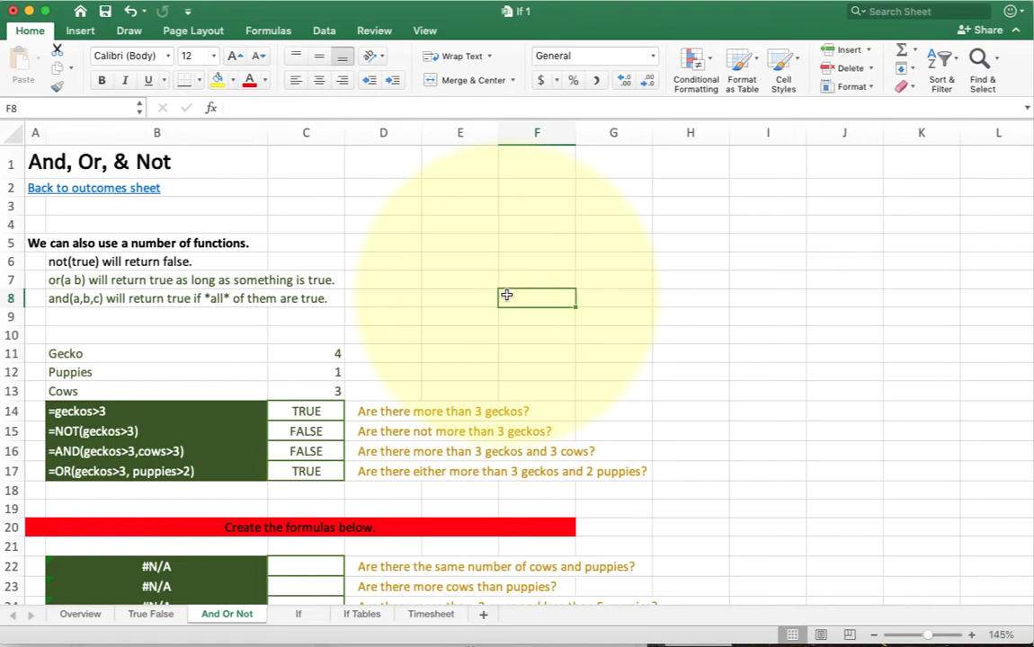
{"action": "scroll", "coordinate": [503, 293], "scroll_direction": "down", "scroll_amount": 4}
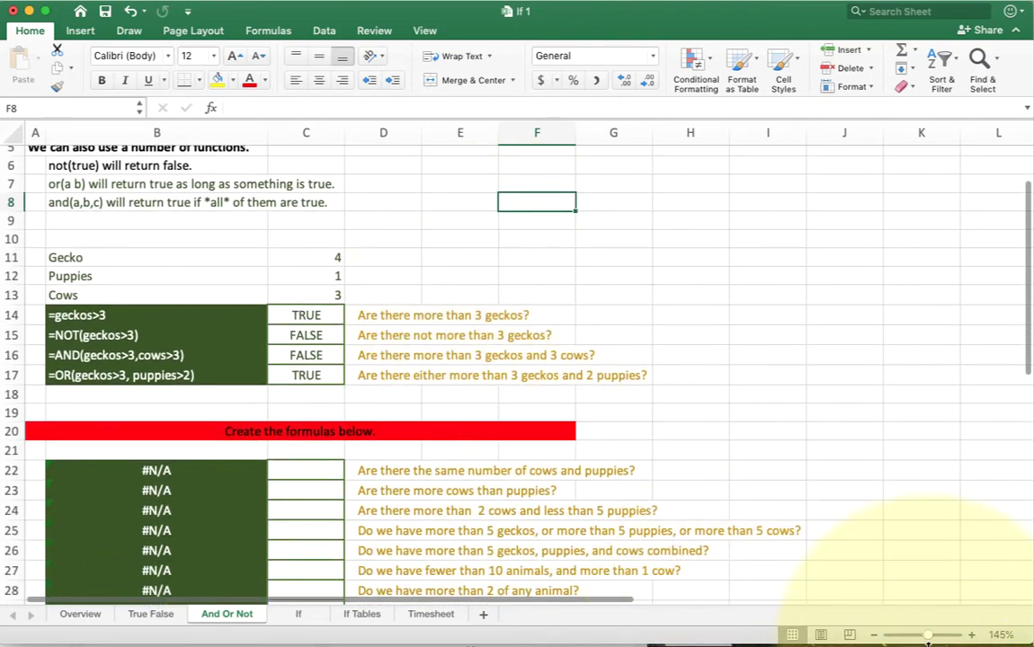
{"action": "left_click_drag", "start_coordinate": [927, 637], "coordinate": [930, 638]}
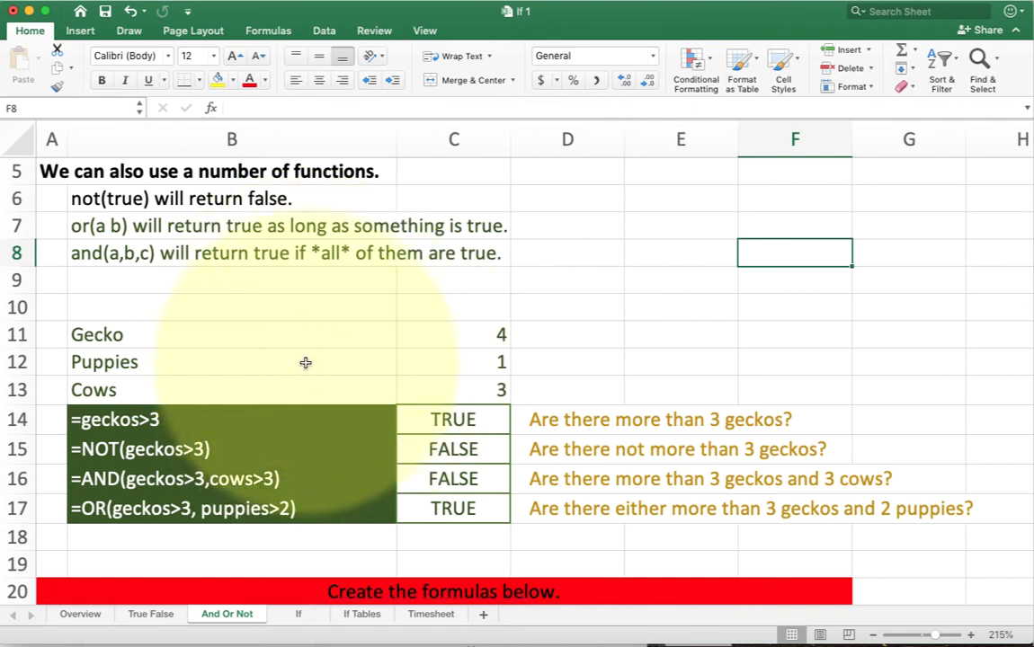
{"action": "left_click_drag", "start_coordinate": [450, 340], "coordinate": [463, 387]}
{"action": "left_click", "coordinate": [440, 421]}
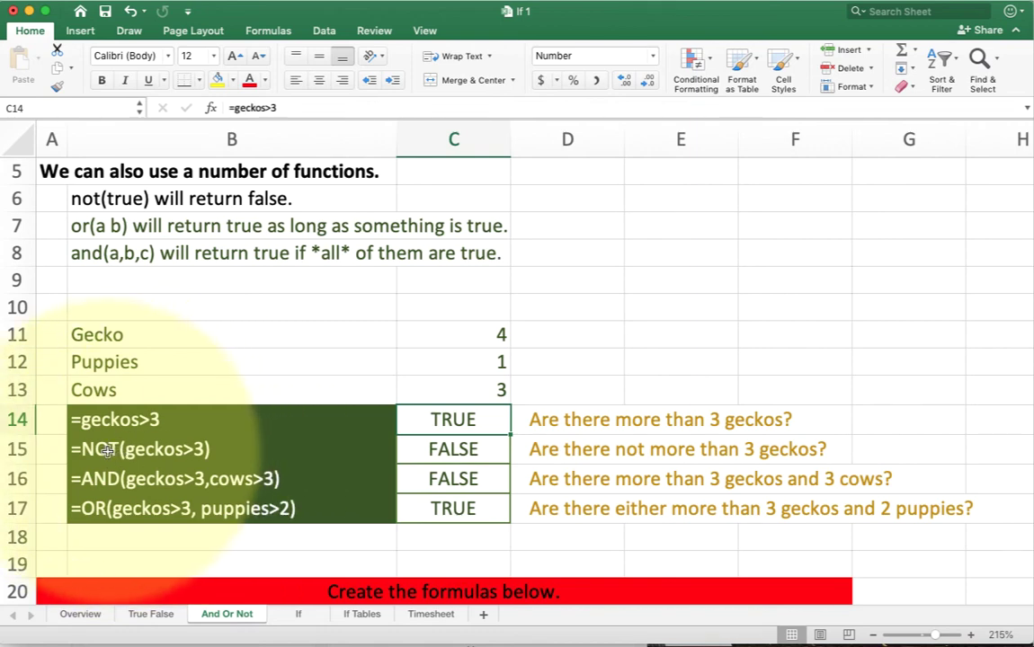
{"action": "left_click", "coordinate": [479, 478]}
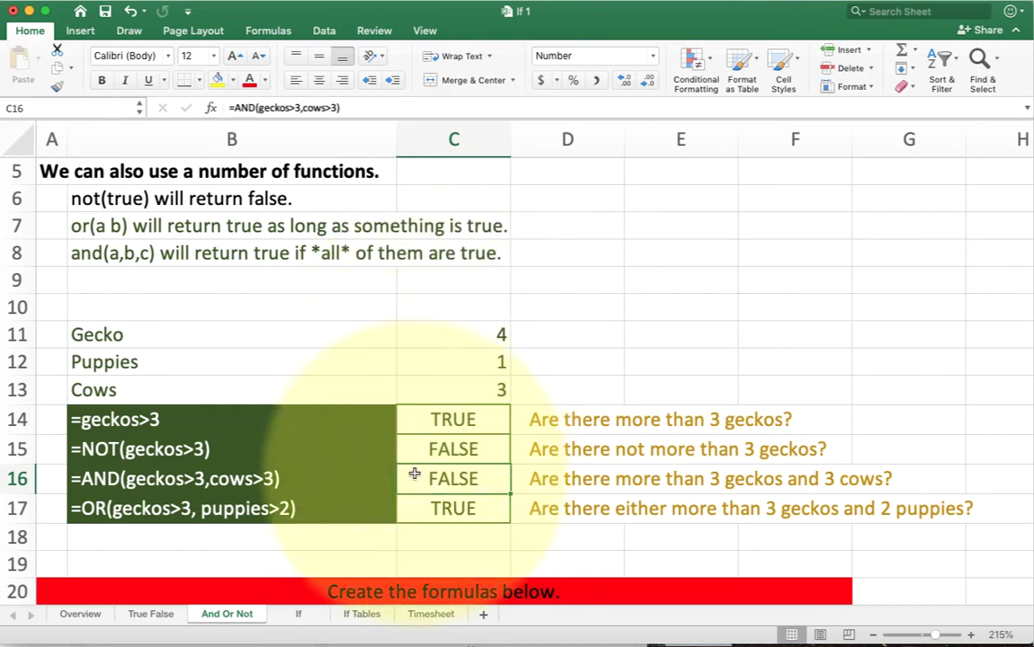
{"action": "left_click", "coordinate": [418, 508]}
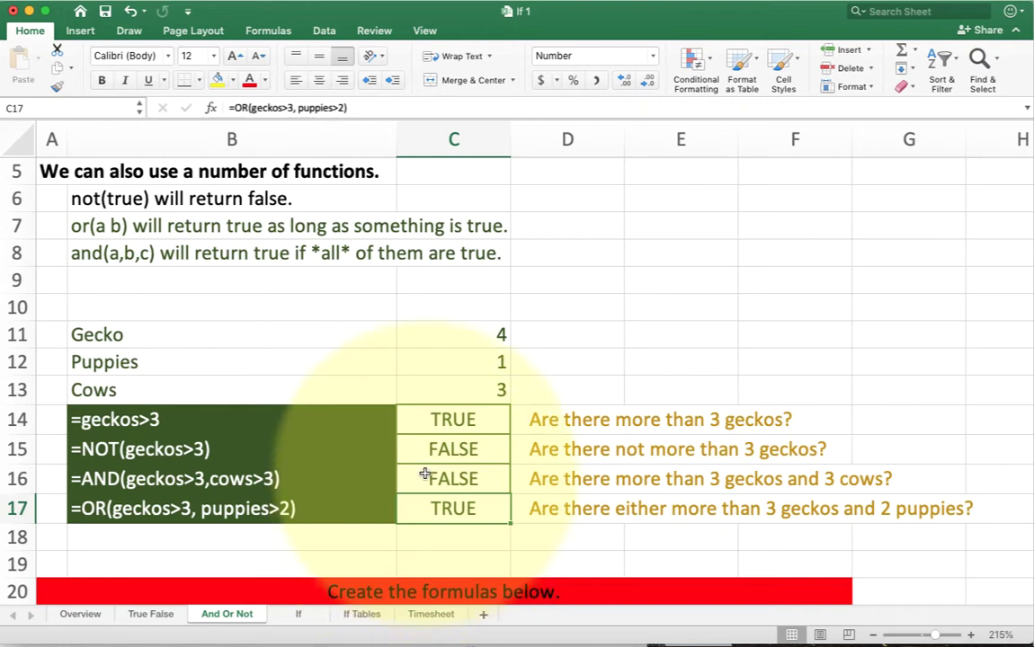
{"action": "double_click", "coordinate": [426, 475]}
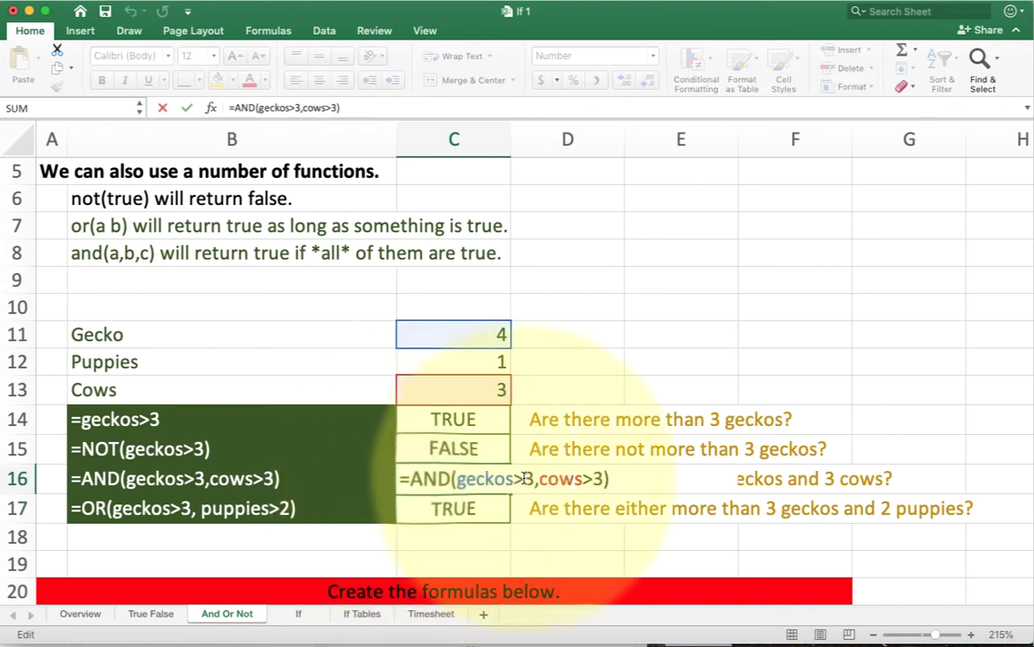
{"action": "left_click", "coordinate": [597, 479]}
{"action": "key", "text": "BackSpace"}
{"action": "key", "text": "BackSpace"}
{"action": "key", "text": "BackSpace"}
{"action": "key", "text": "BackSpace"}
{"action": "key", "text": "BackSpace"}
{"action": "key", "text": "BackSpace"}
{"action": "key", "text": "BackSpace"}
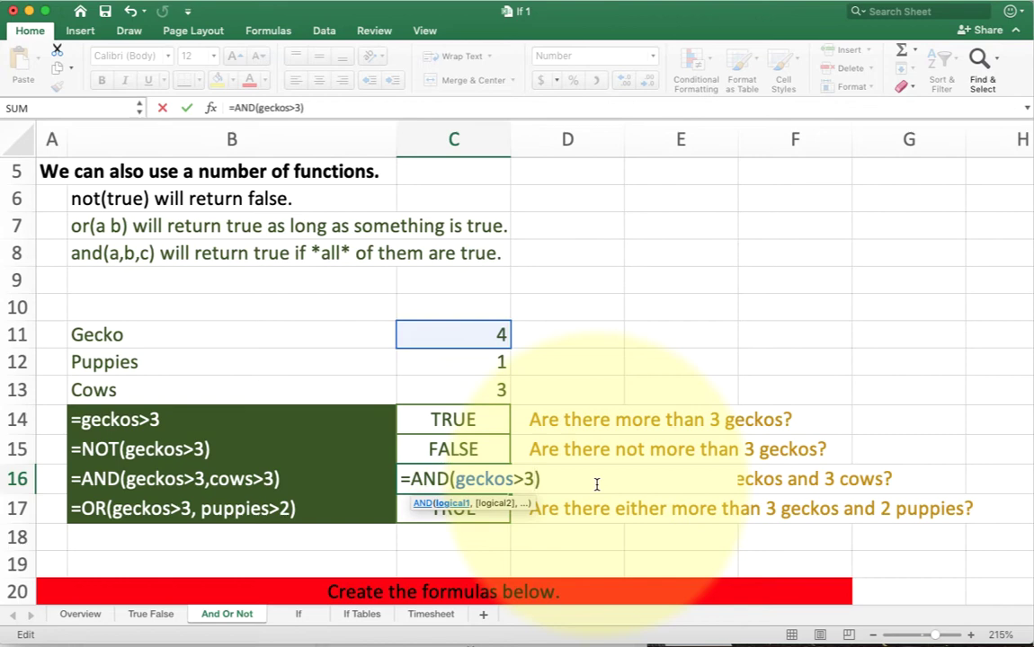
{"action": "type", "text": ", 1"}
{"action": "type", "text": ">0, 12>"}
{"action": "key", "text": "BackSpace"}
{"action": "key", "text": "BackSpace"}
{"action": "type", "text": "-10>10"}
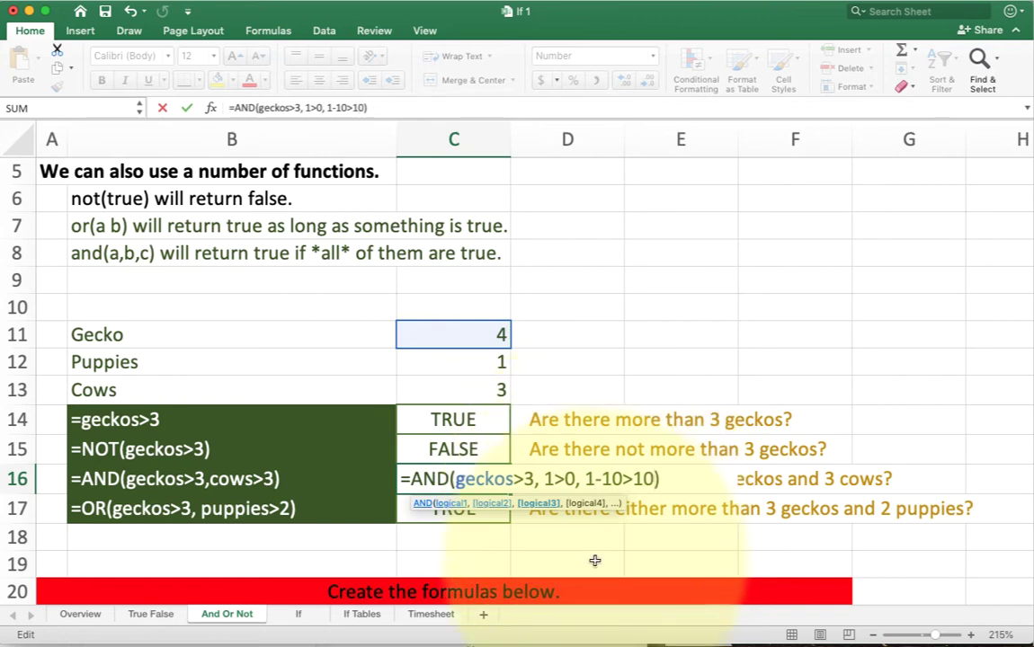
{"action": "left_click_drag", "start_coordinate": [585, 479], "coordinate": [622, 478]}
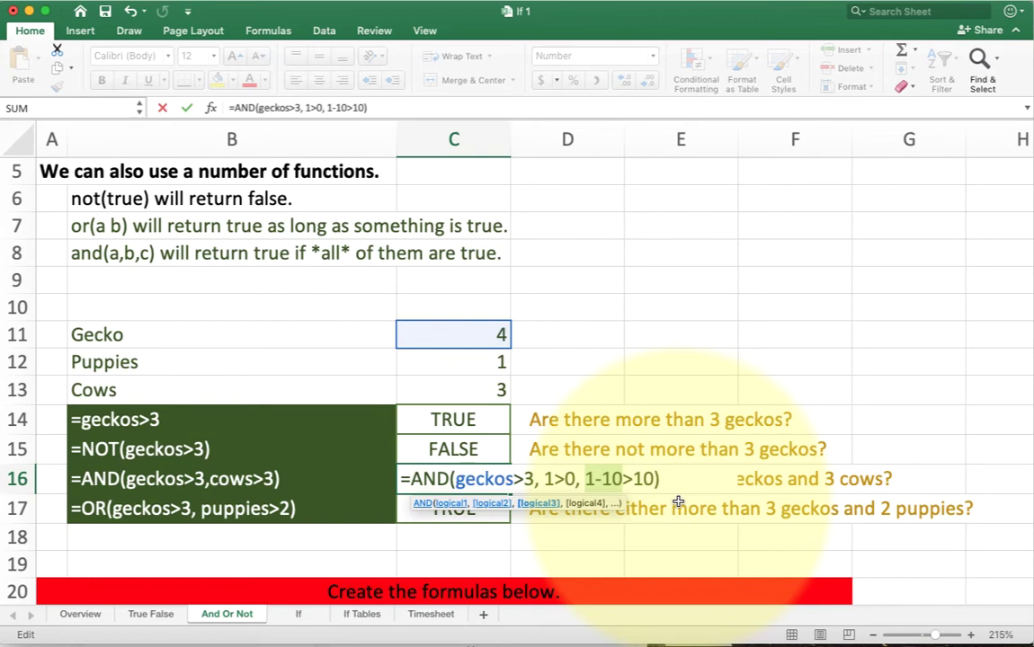
{"action": "type", "text": "-"}
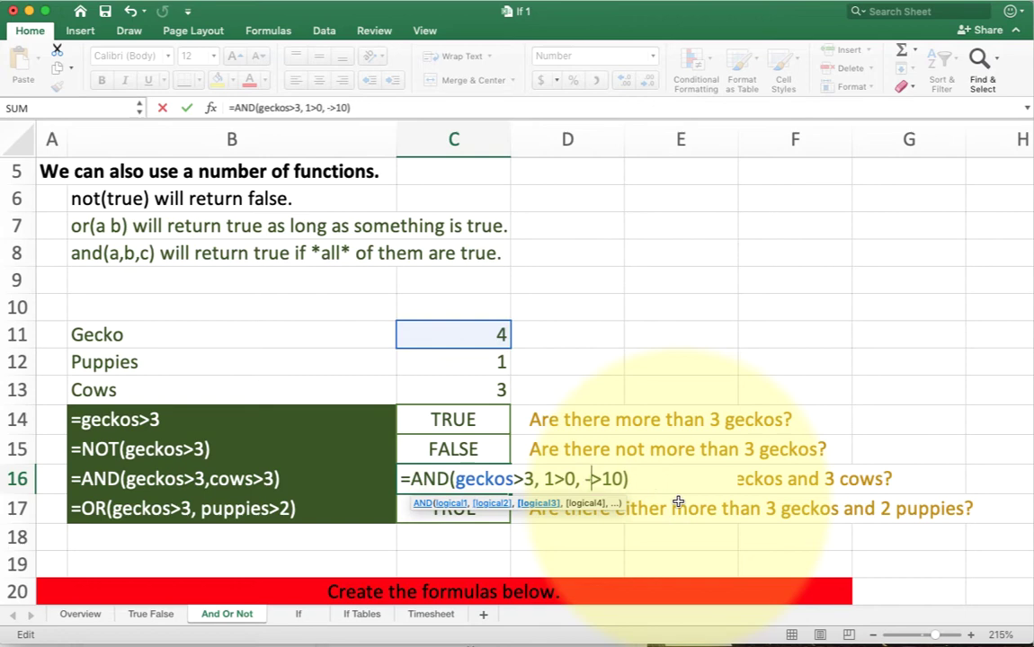
{"action": "type", "text": "9"}
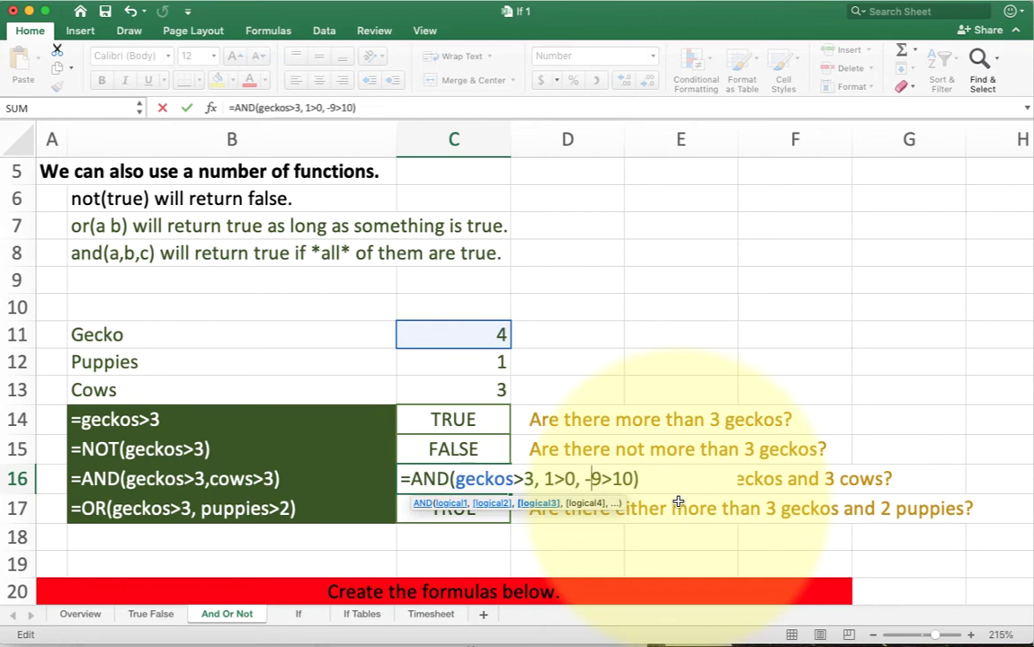
{"action": "key", "text": "Left"}
{"action": "key", "text": "Left"}
{"action": "key", "text": "shift+Right"}
{"action": "key", "text": "shift+Right"}
{"action": "key", "text": "shift+Right"}
{"action": "key", "text": "shift+Right"}
{"action": "key", "text": "shift+Right"}
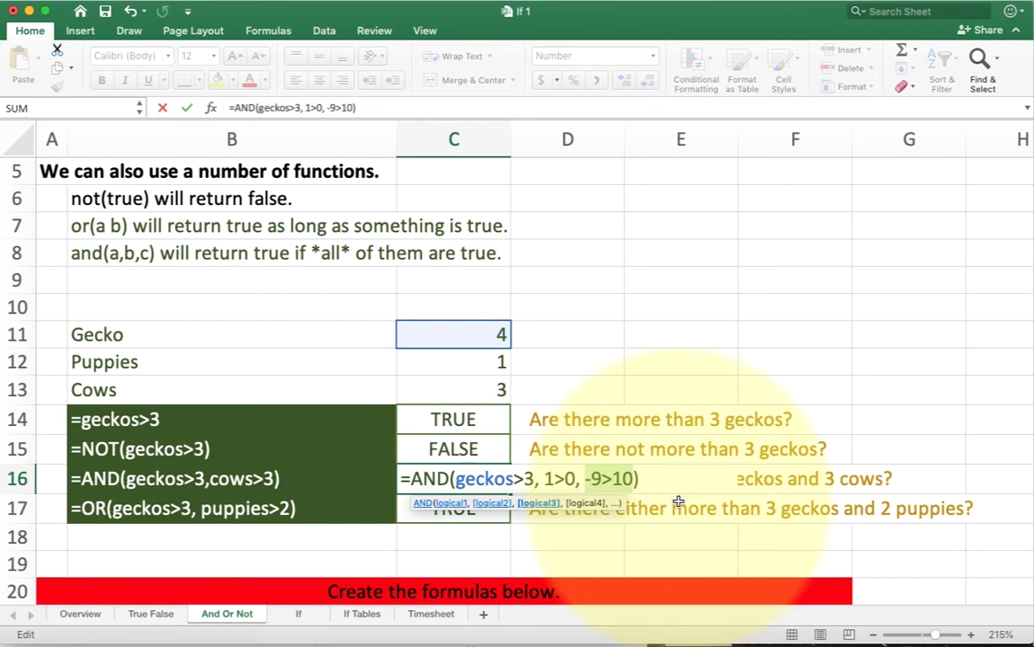
{"action": "key", "text": "Escape"}
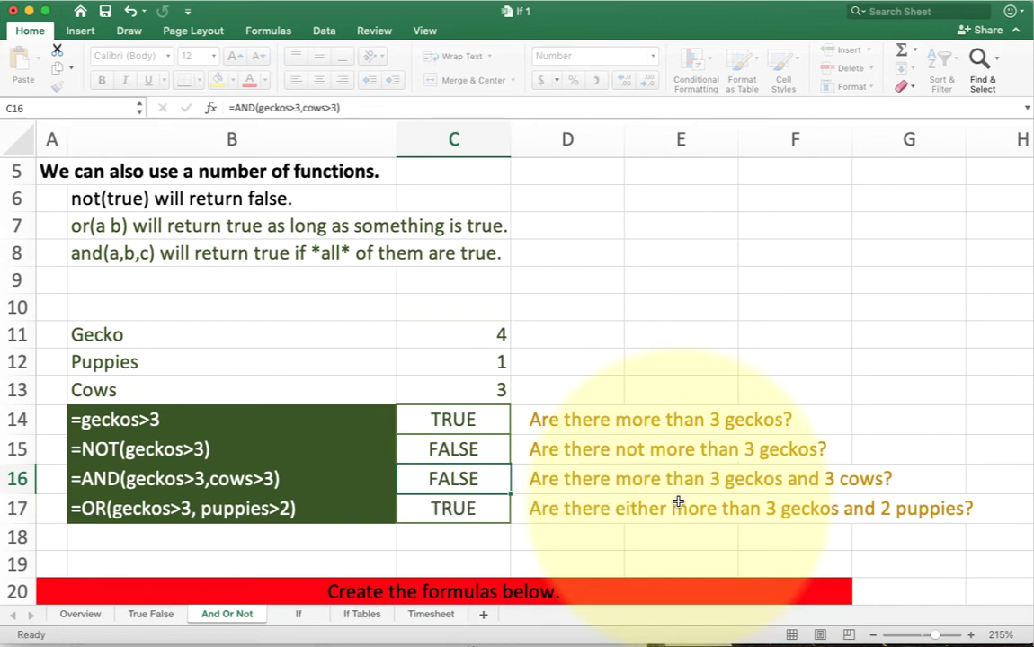
{"action": "key", "text": "Down"}
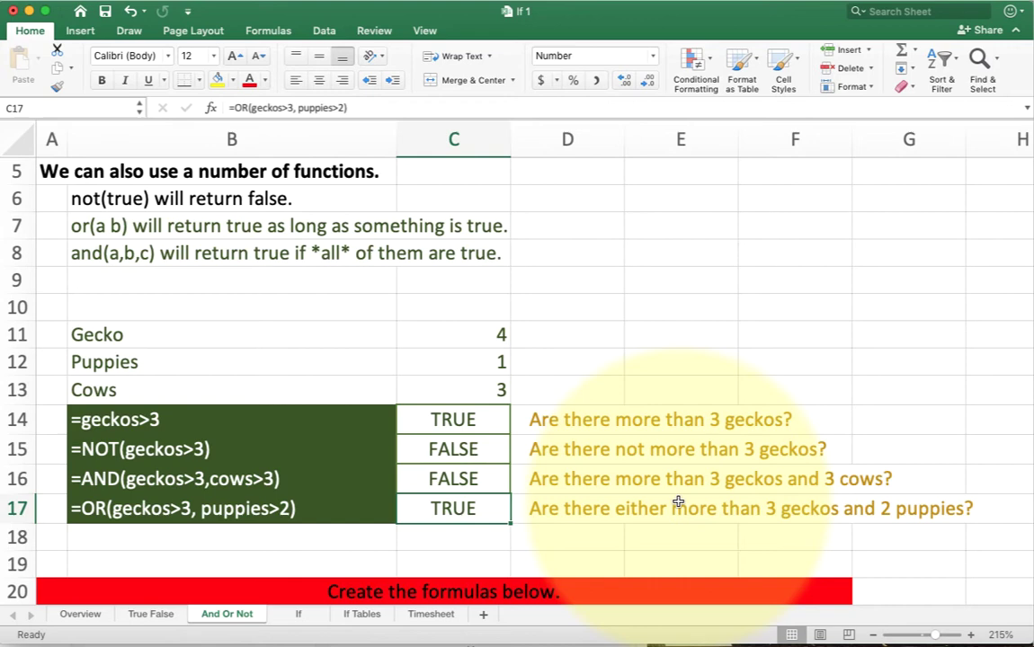
Erase C17's OR formula and type =and(5>geckos>2), referencing the geckos cell C11
{"action": "key", "text": "F2"}
{"action": "key", "text": "BackSpace"}
{"action": "key", "text": "BackSpace"}
{"action": "key", "text": "BackSpace"}
{"action": "key", "text": "BackSpace"}
{"action": "key", "text": "BackSpace"}
{"action": "key", "text": "BackSpace"}
{"action": "key", "text": "BackSpace"}
{"action": "key", "text": "BackSpace"}
{"action": "key", "text": "BackSpace"}
{"action": "key", "text": "BackSpace"}
{"action": "key", "text": "BackSpace"}
{"action": "key", "text": "BackSpace"}
{"action": "key", "text": "BackSpace"}
{"action": "key", "text": "BackSpace"}
{"action": "key", "text": "BackSpace"}
{"action": "key", "text": "BackSpace"}
{"action": "key", "text": "BackSpace"}
{"action": "key", "text": "BackSpace"}
{"action": "key", "text": "BackSpace"}
{"action": "key", "text": "BackSpace"}
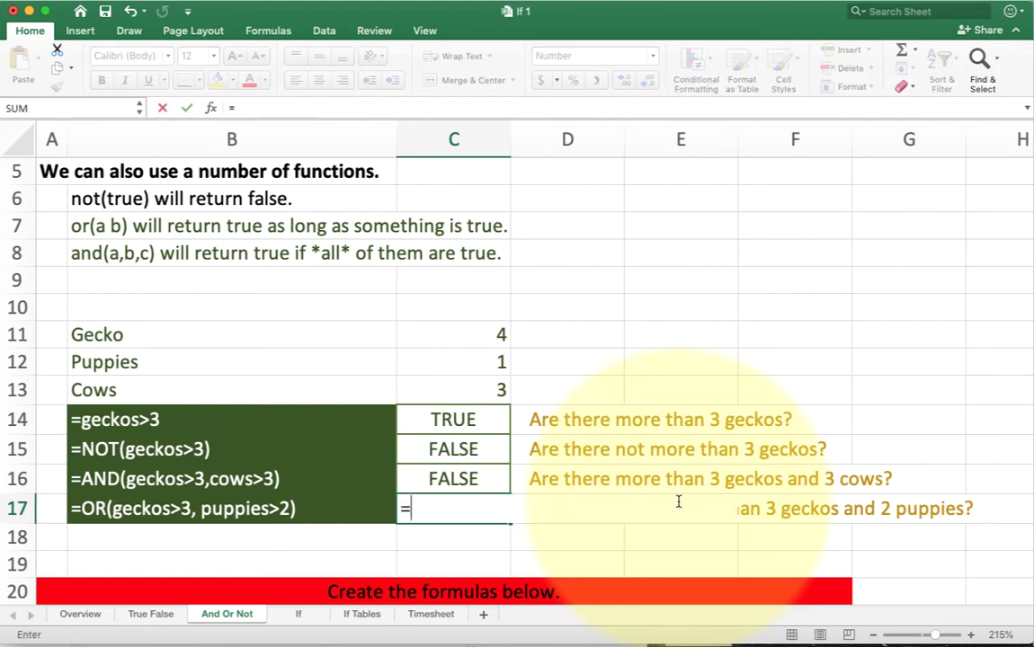
{"action": "type", "text": "and("}
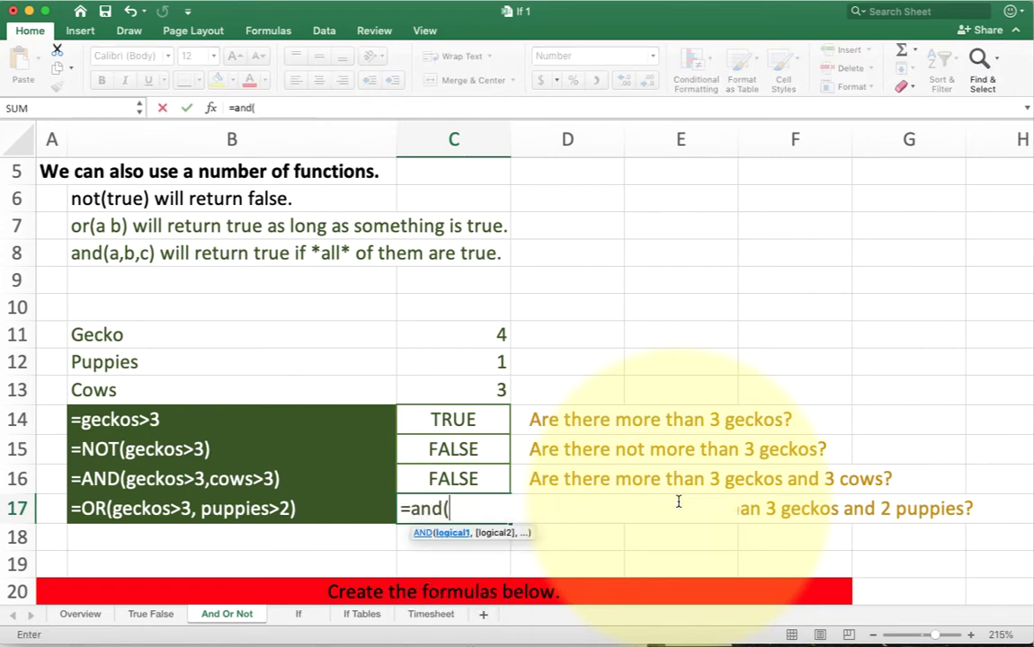
{"action": "left_click", "coordinate": [483, 340]}
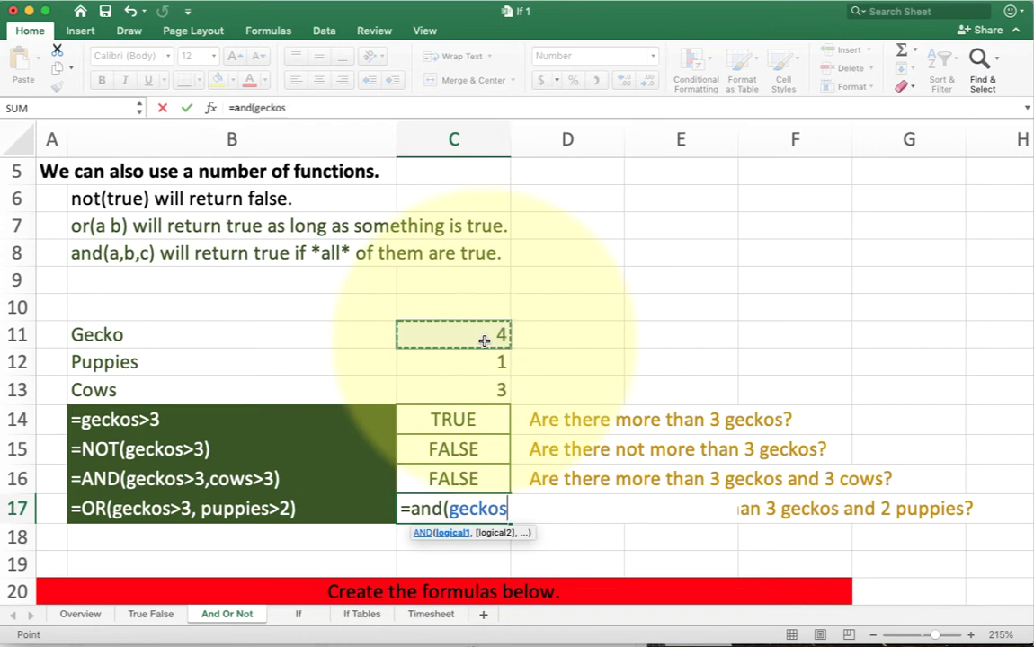
{"action": "type", "text": ">2"}
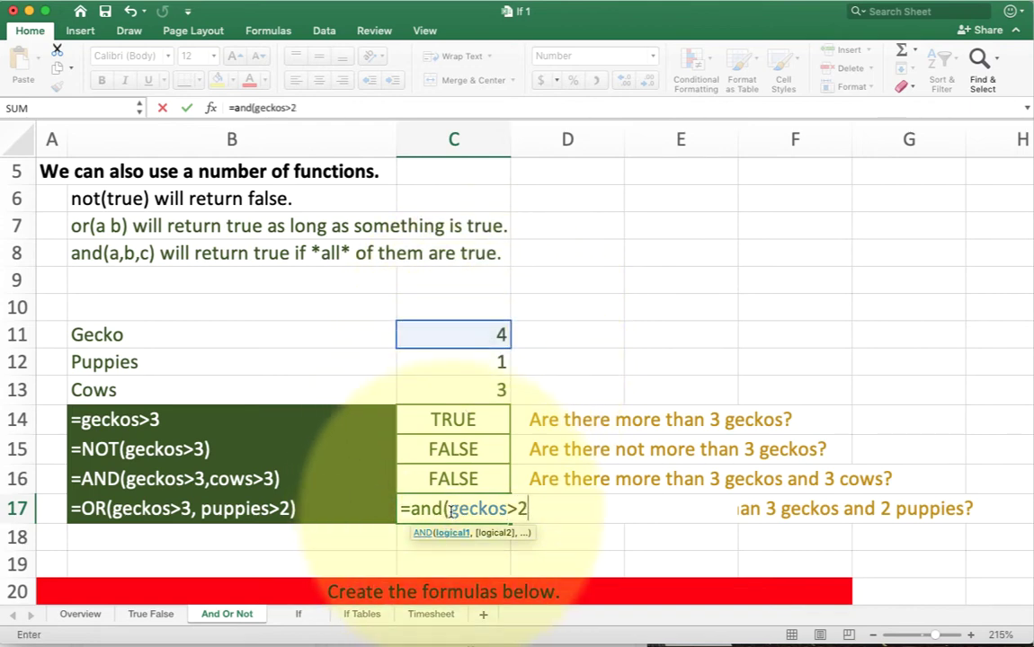
{"action": "left_click", "coordinate": [450, 509]}
{"action": "type", "text": "5"}
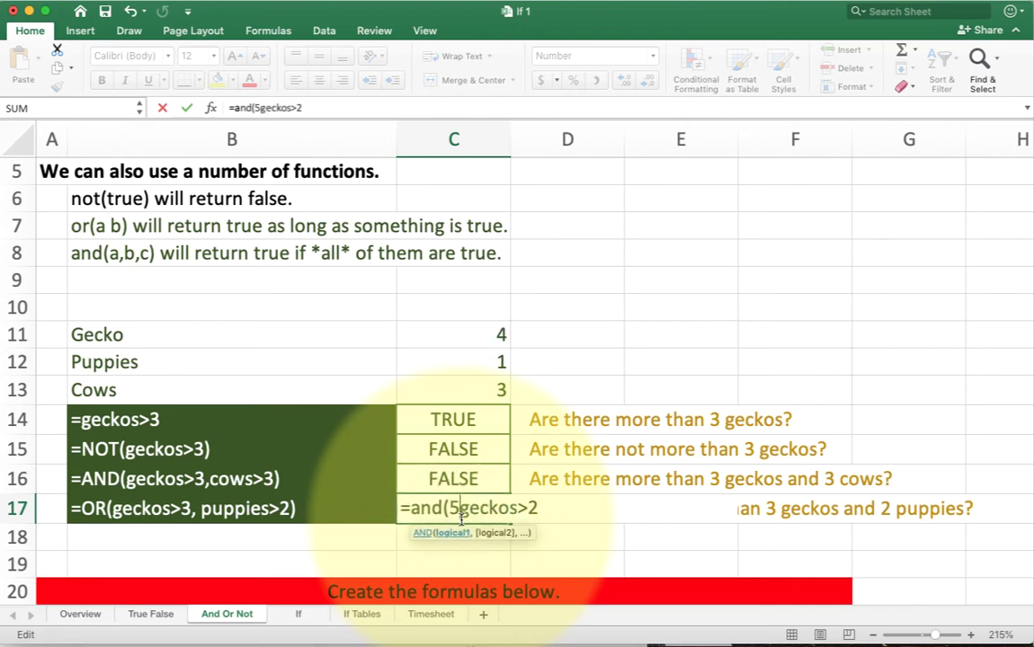
{"action": "type", "text": ">"}
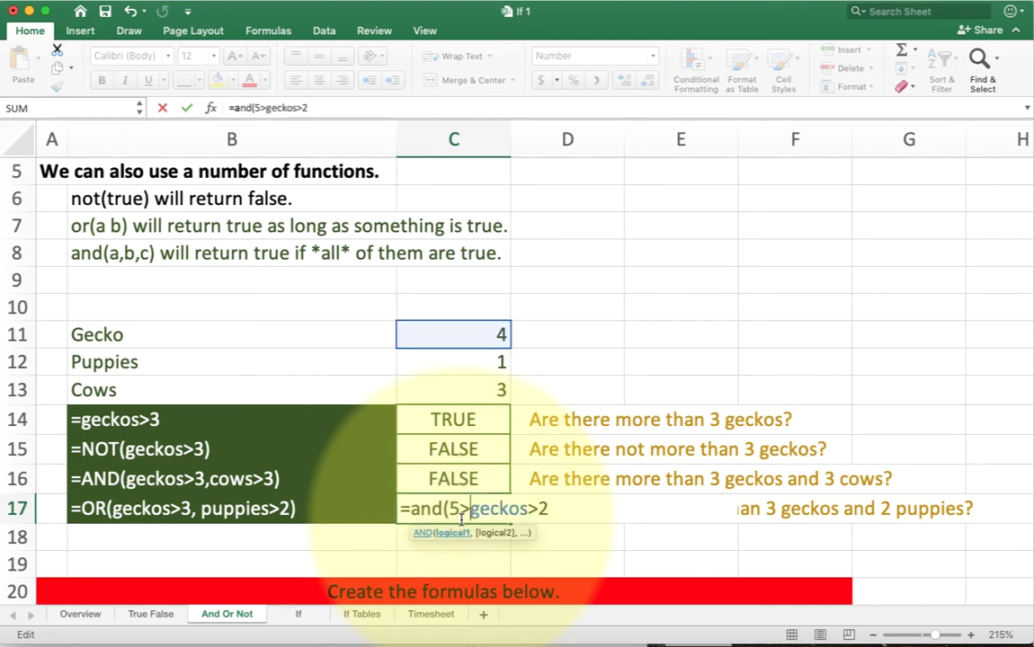
{"action": "left_click", "coordinate": [557, 509]}
{"action": "type", "text": ")"}
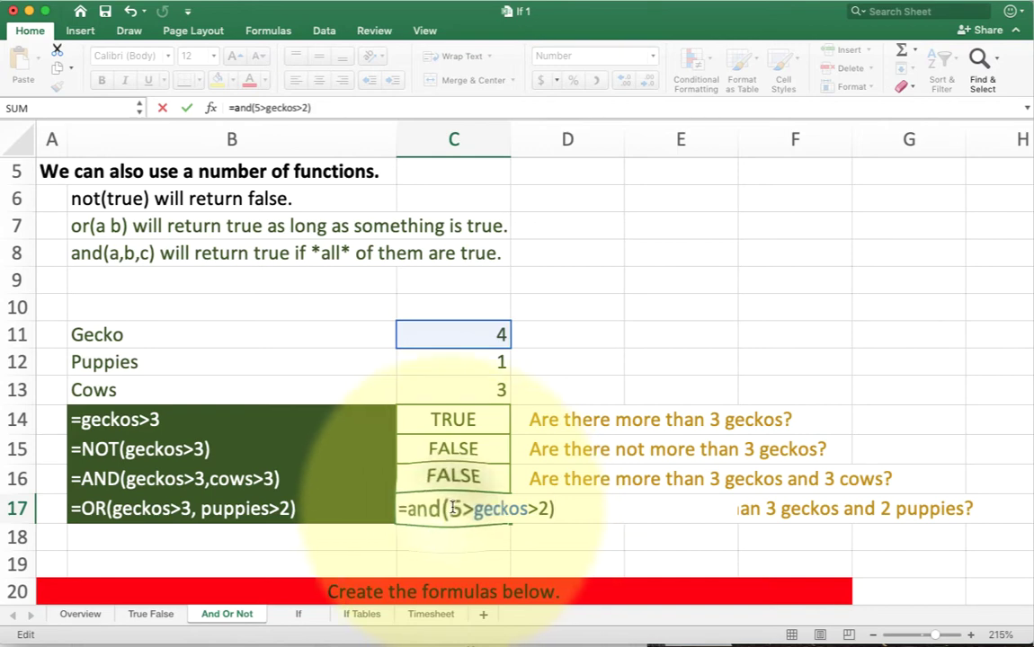
{"action": "left_click_drag", "start_coordinate": [452, 508], "coordinate": [485, 508]}
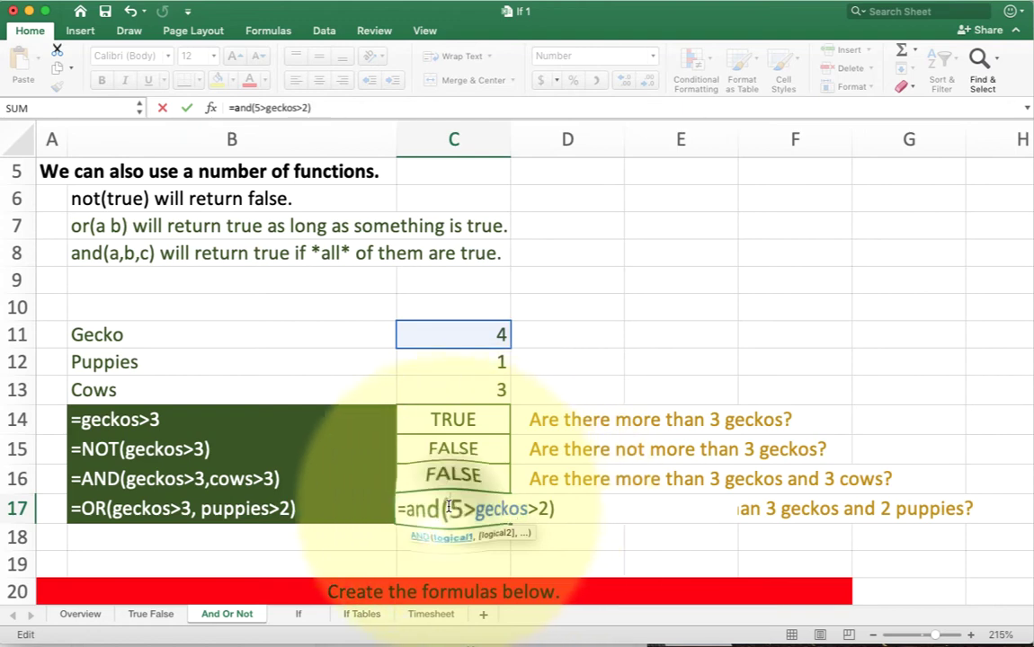
Insert ', geckos' so C17 reads =and(5>geckos, geckos>2)
{"action": "left_click", "coordinate": [512, 509]}
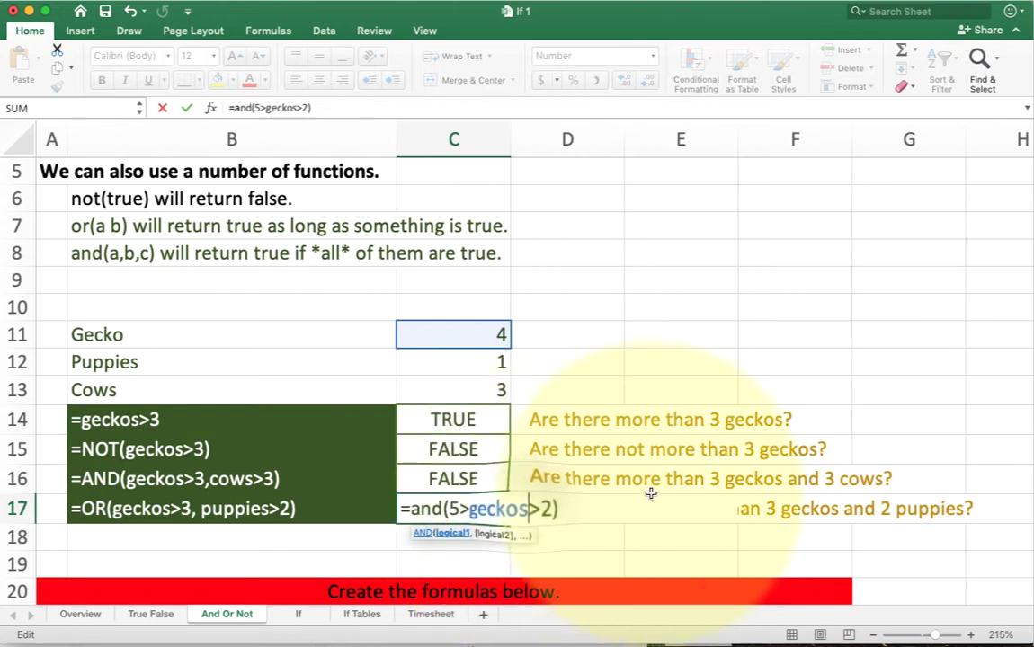
{"action": "type", "text": ", geckos"}
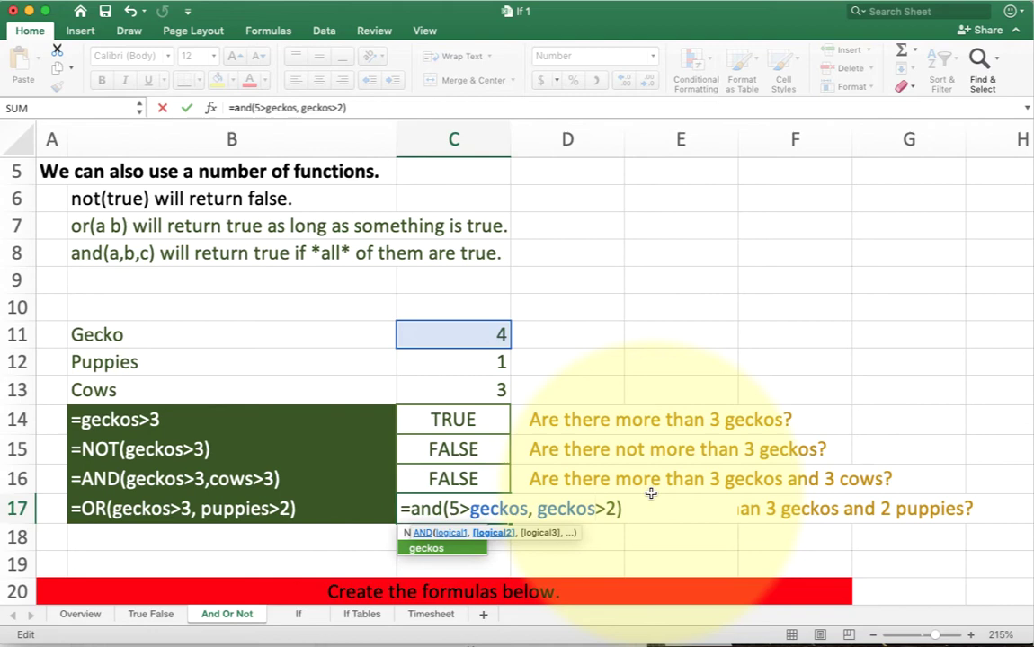
Turn a greater-than in C17's AND formula into greater-than-or-equal (>=)
{"action": "key", "text": "Right"}
{"action": "type", "text": "="}
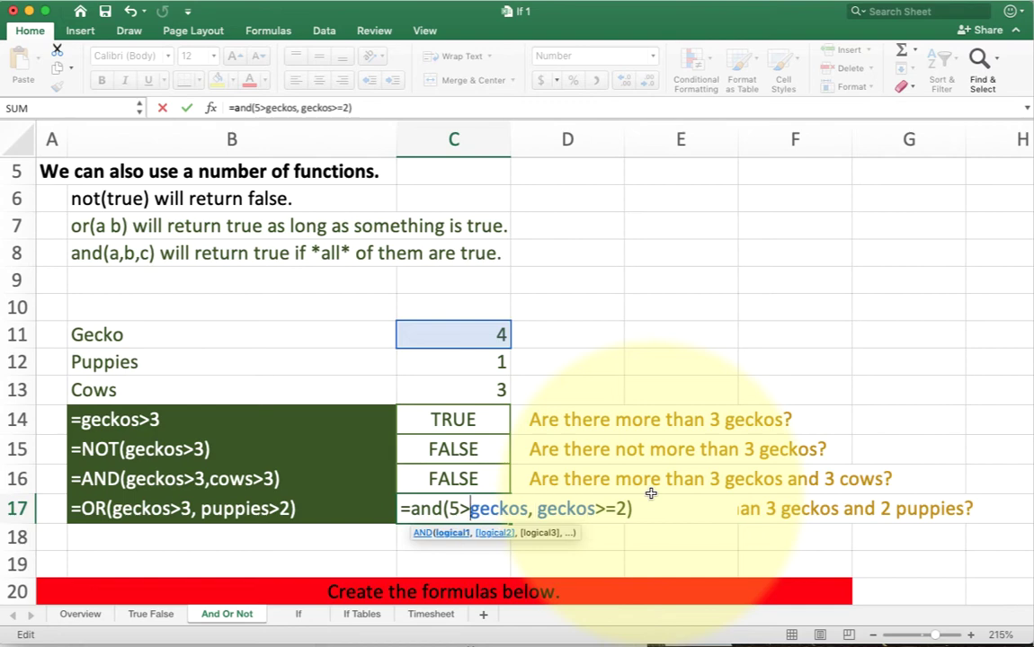
{"action": "type", "text": "="}
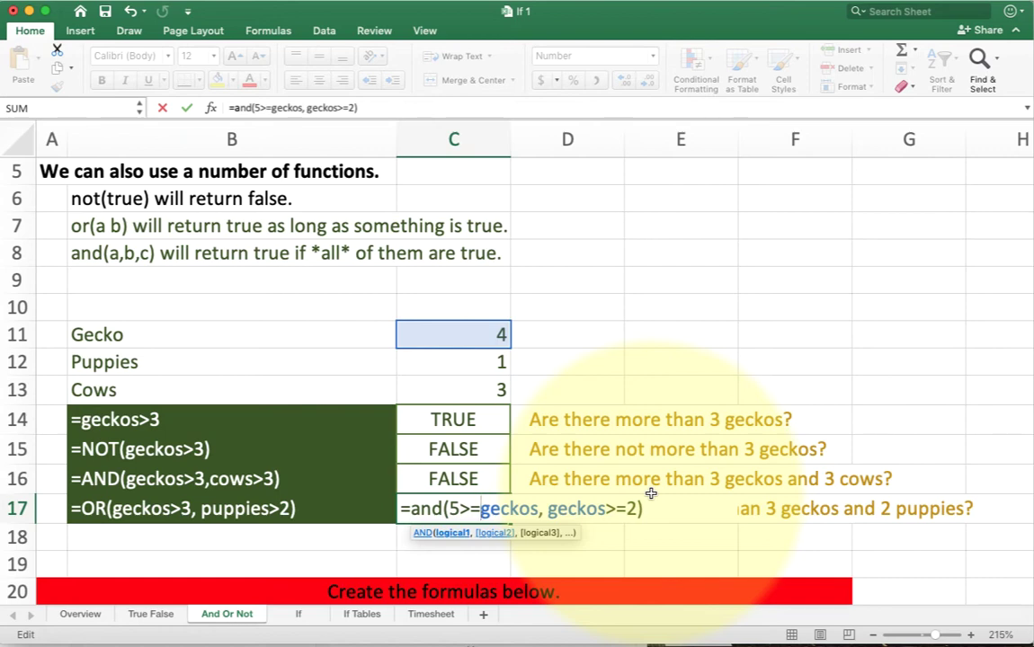
Cancel the AND edit in C17, keeping =OR(geckos>3, puppies>2), and scroll to the practice rows
{"action": "key", "text": "Escape"}
{"action": "scroll", "coordinate": [651, 493], "scroll_direction": "down", "scroll_amount": 5}
{"action": "scroll", "coordinate": [651, 494], "scroll_direction": "down", "scroll_amount": 4}
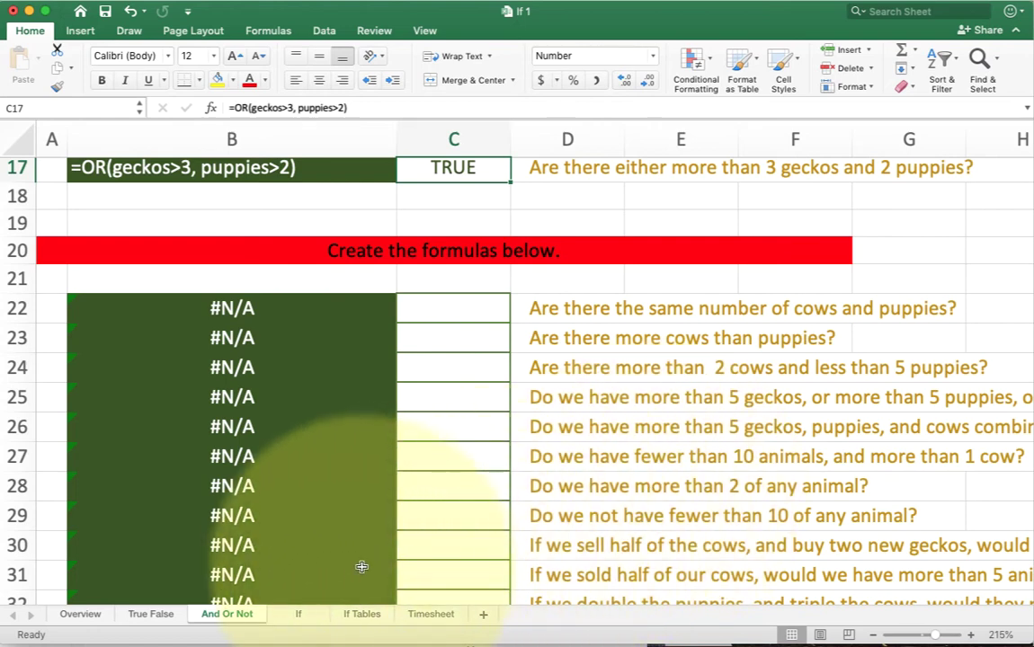
Open the If sheet at 171% zoom and inspect the =nails>10 formula in C16
{"action": "left_click", "coordinate": [297, 615]}
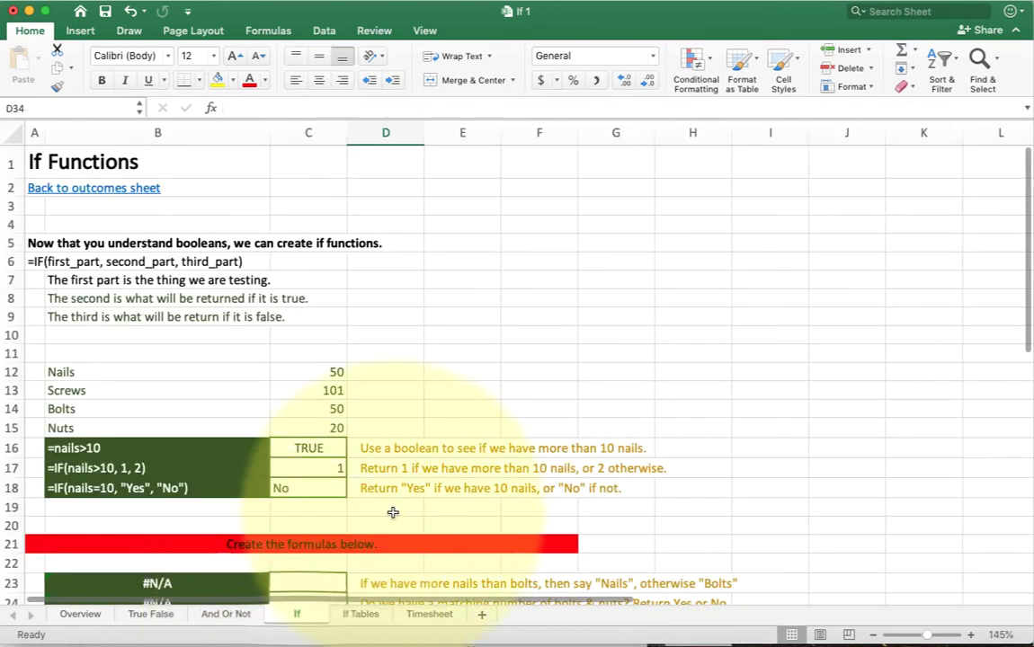
{"action": "left_click_drag", "start_coordinate": [927, 636], "coordinate": [932, 638]}
{"action": "left_click", "coordinate": [787, 438]}
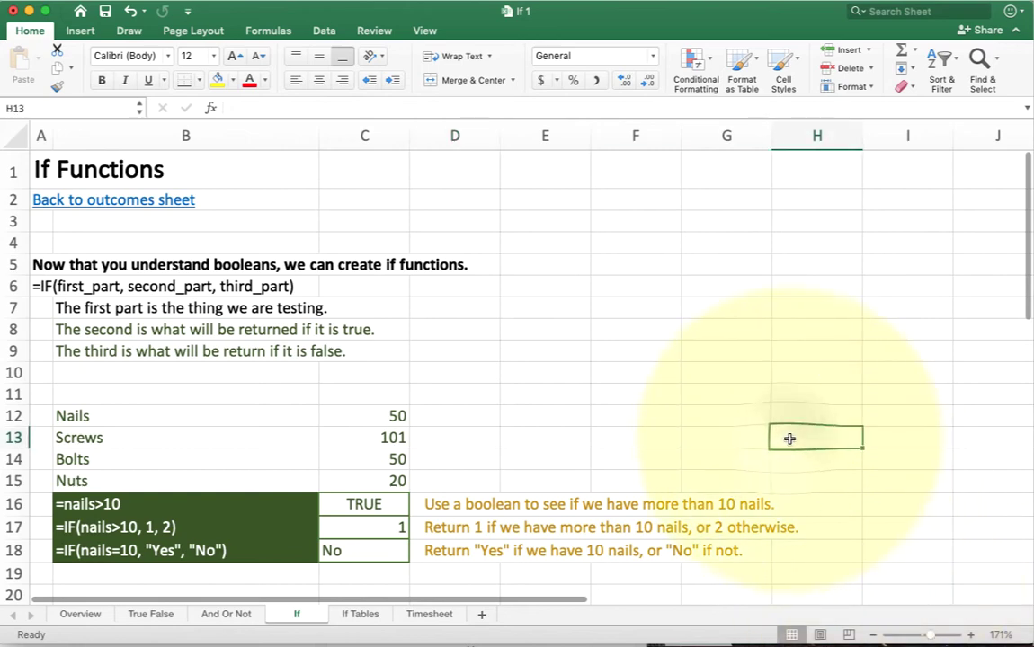
{"action": "scroll", "coordinate": [789, 438], "scroll_direction": "down", "scroll_amount": 1}
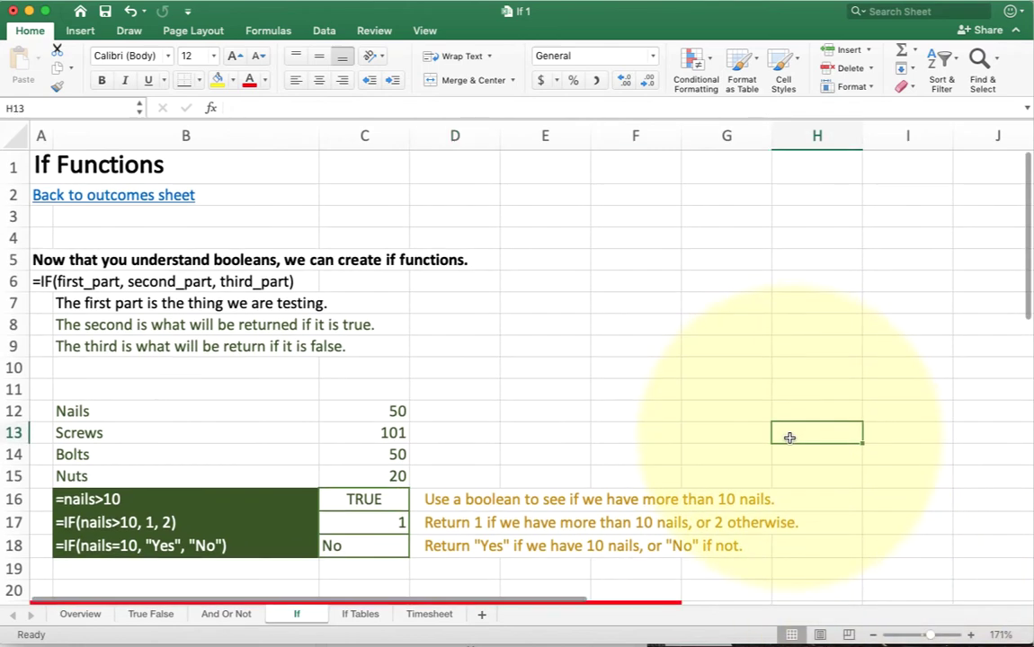
{"action": "scroll", "coordinate": [790, 437], "scroll_direction": "down", "scroll_amount": 5}
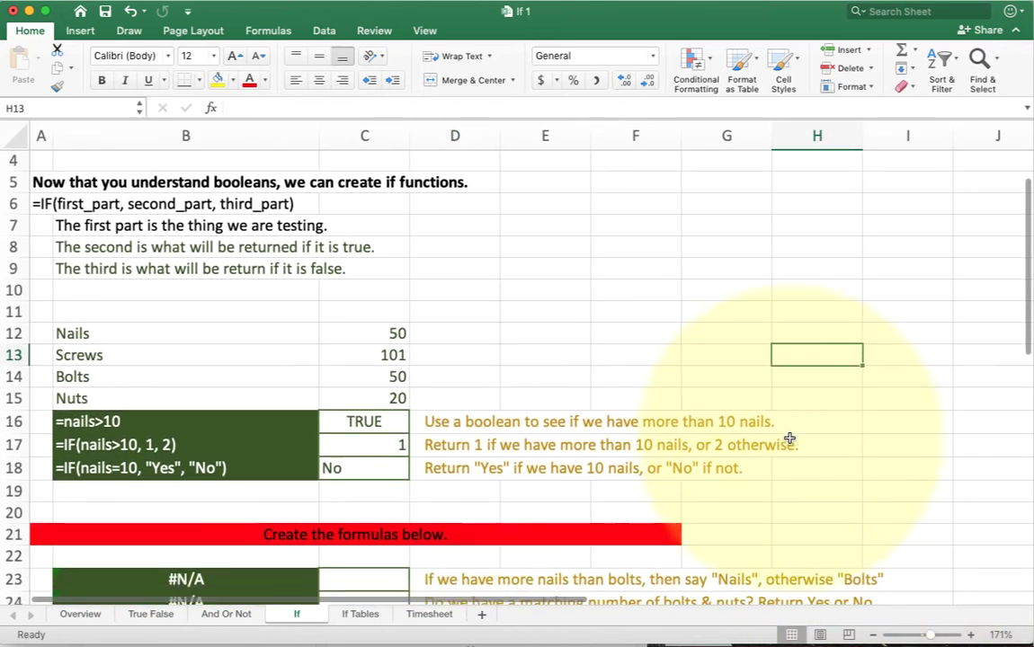
{"action": "scroll", "coordinate": [790, 438], "scroll_direction": "down", "scroll_amount": 8}
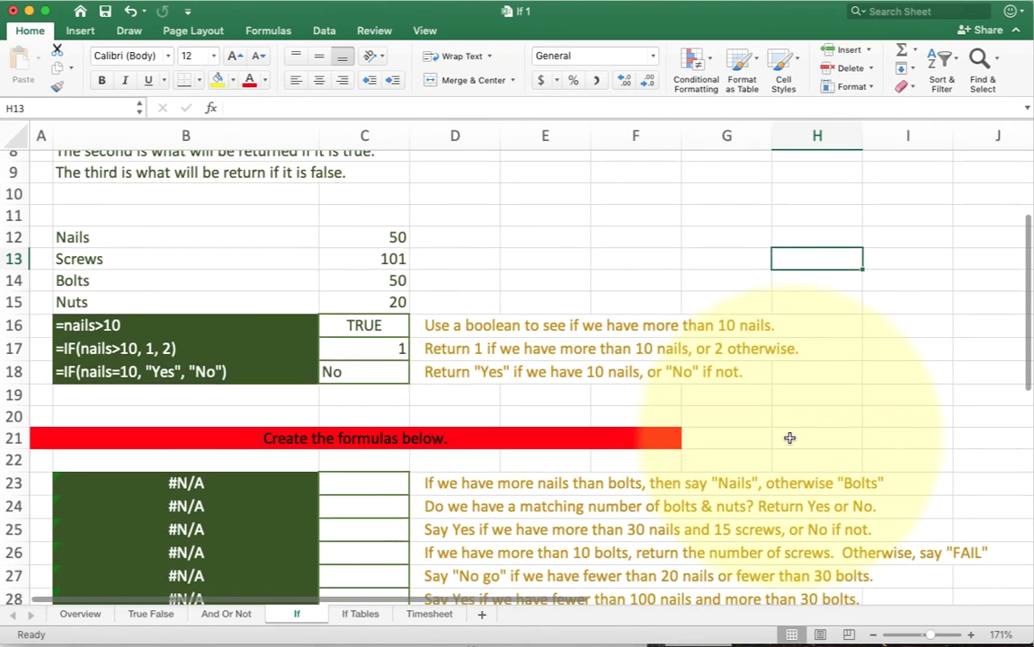
{"action": "scroll", "coordinate": [789, 438], "scroll_direction": "up", "scroll_amount": 2}
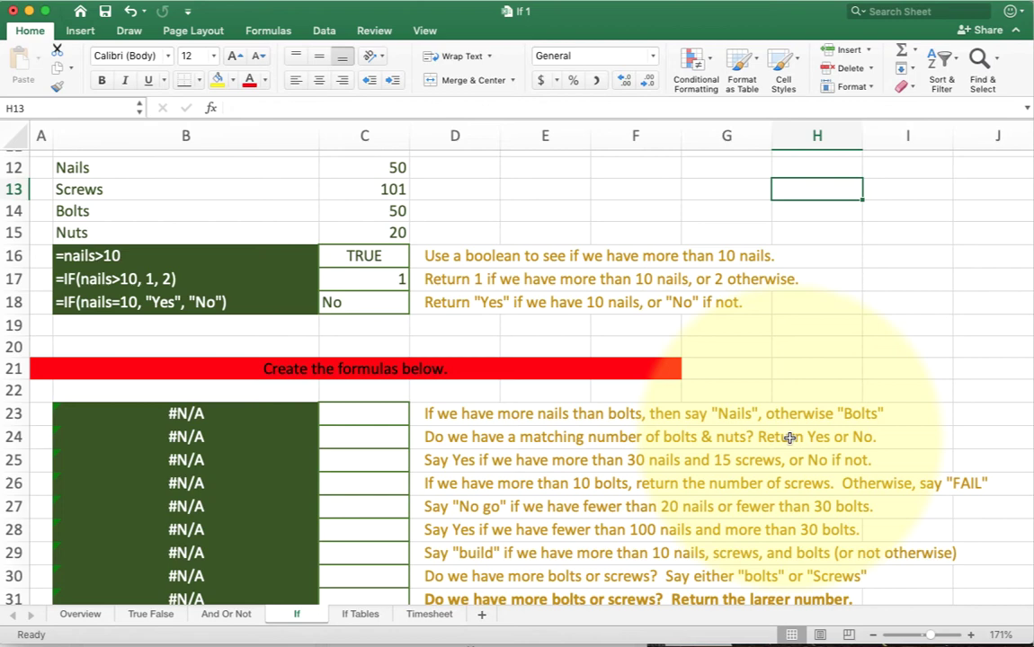
{"action": "left_click", "coordinate": [337, 256]}
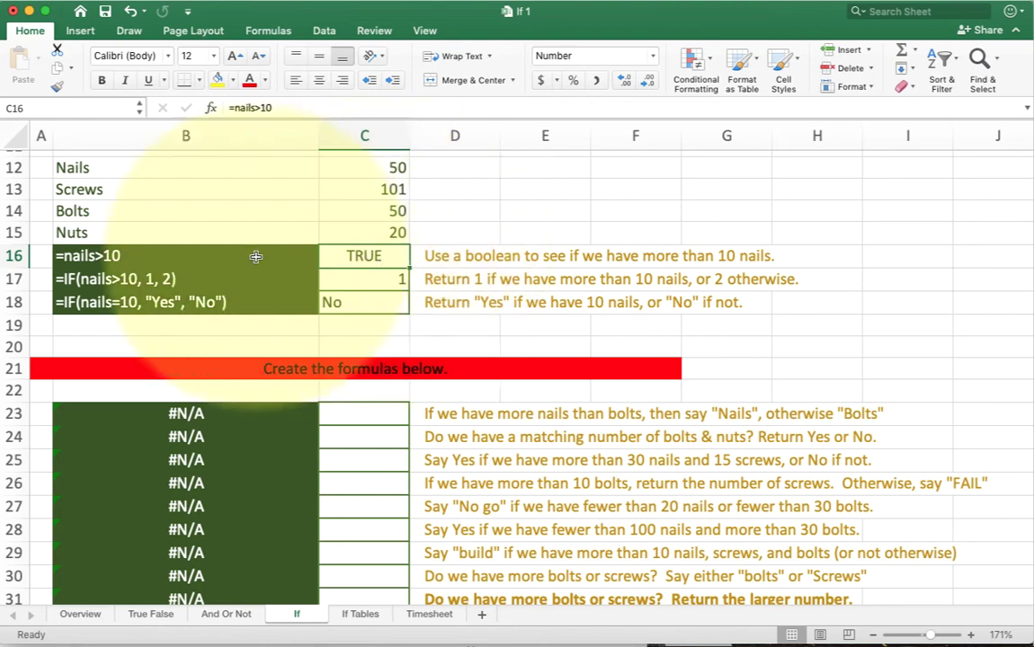
{"action": "double_click", "coordinate": [367, 287]}
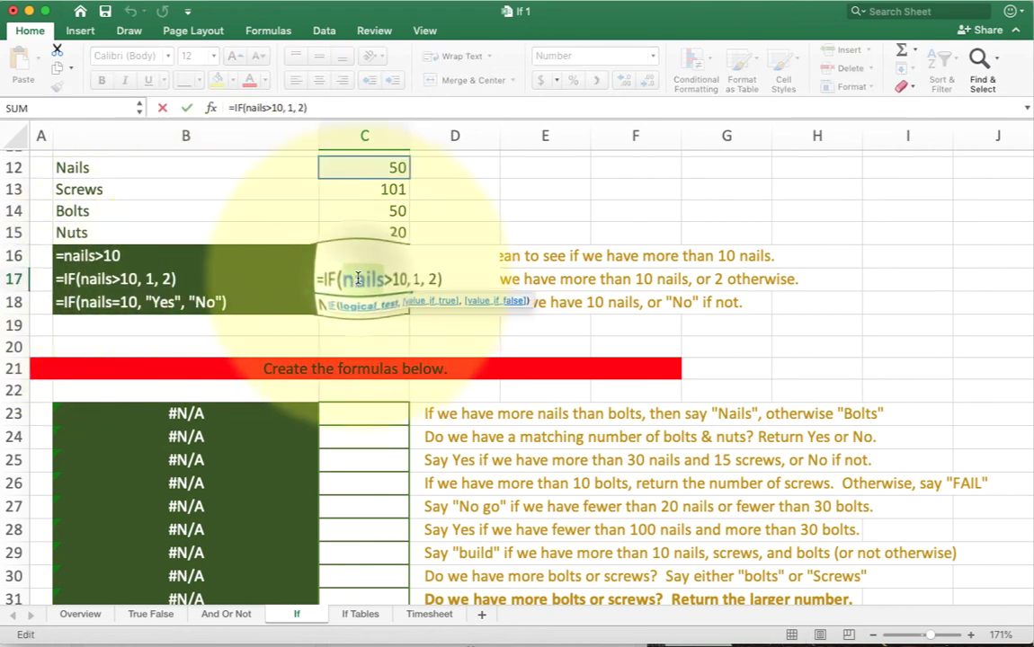
{"action": "left_click", "coordinate": [417, 279]}
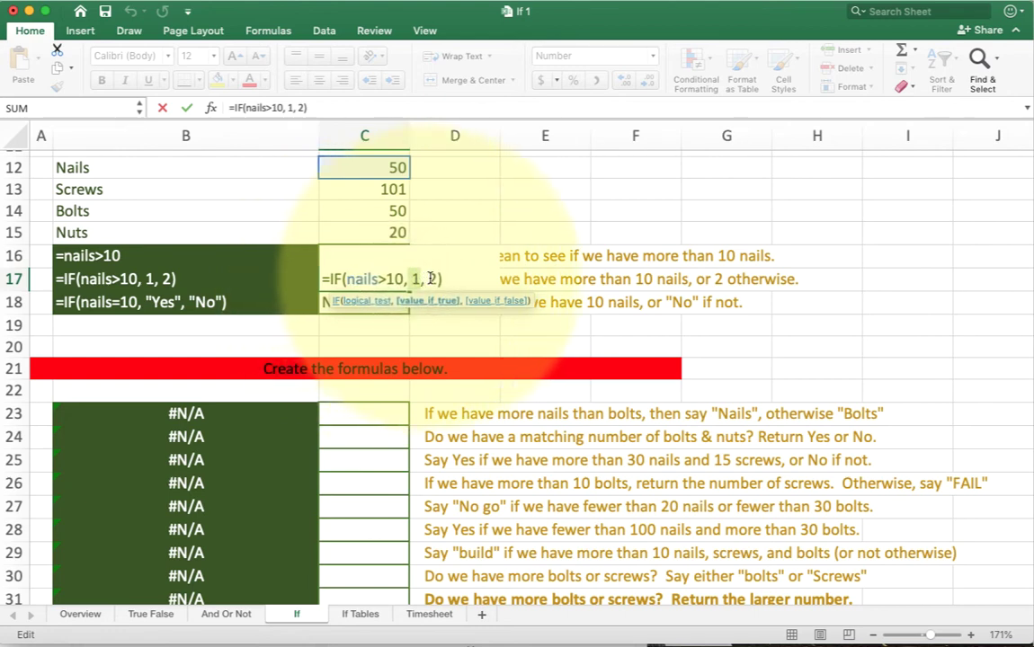
{"action": "left_click", "coordinate": [431, 279]}
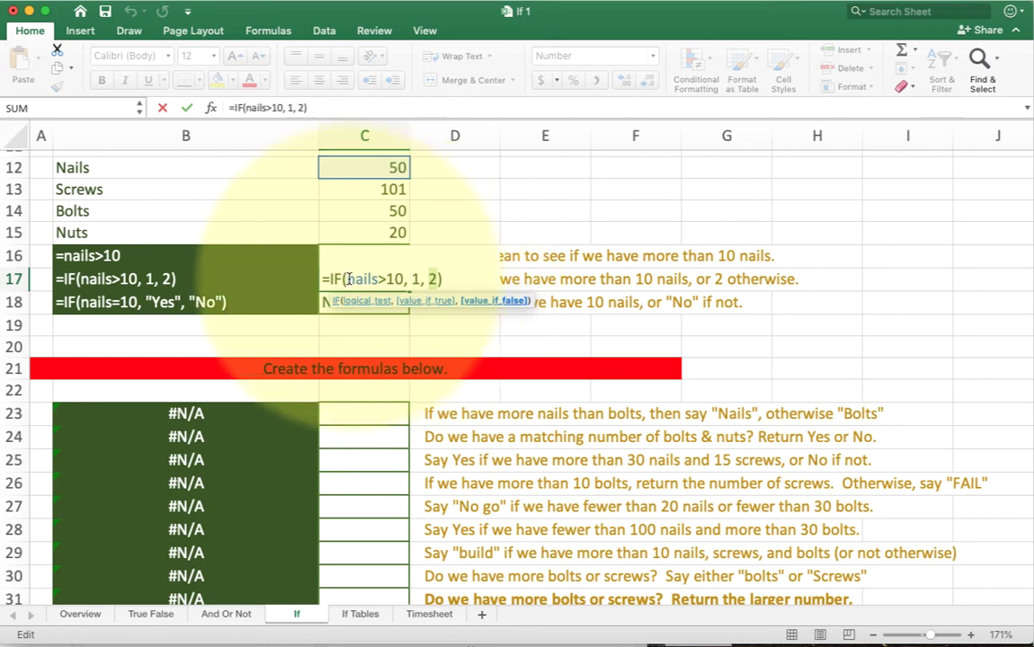
{"action": "left_click_drag", "start_coordinate": [352, 278], "coordinate": [403, 282]}
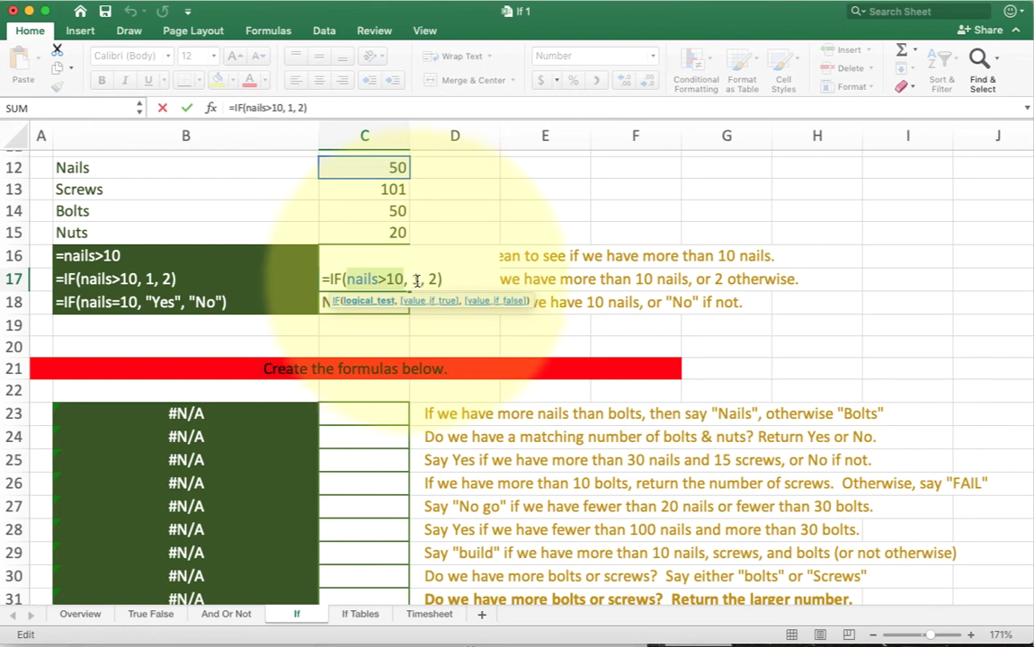
{"action": "left_click", "coordinate": [421, 280]}
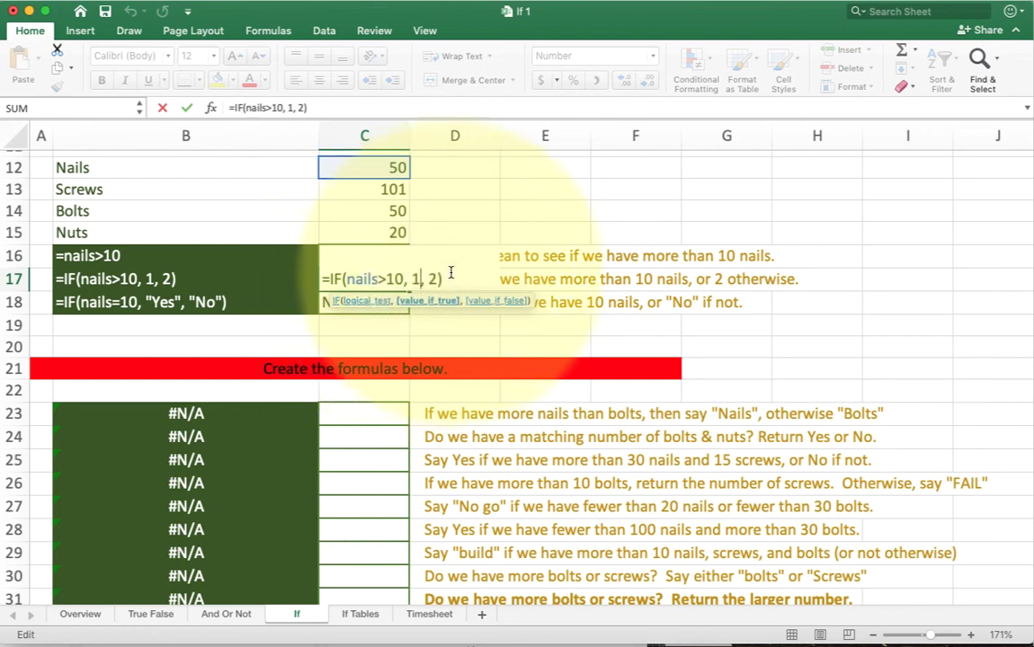
{"action": "type", "text": "+1"}
{"action": "left_click", "coordinate": [451, 278]}
{"action": "key", "text": "BackSpace"}
{"action": "type", "text": "now()"}
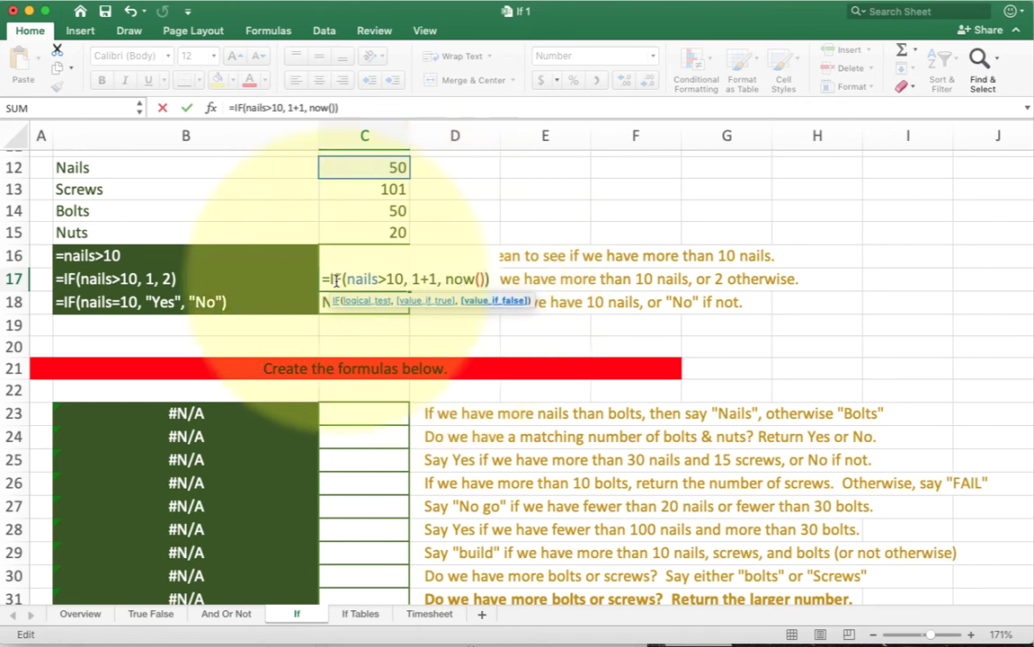
{"action": "left_click", "coordinate": [439, 279]}
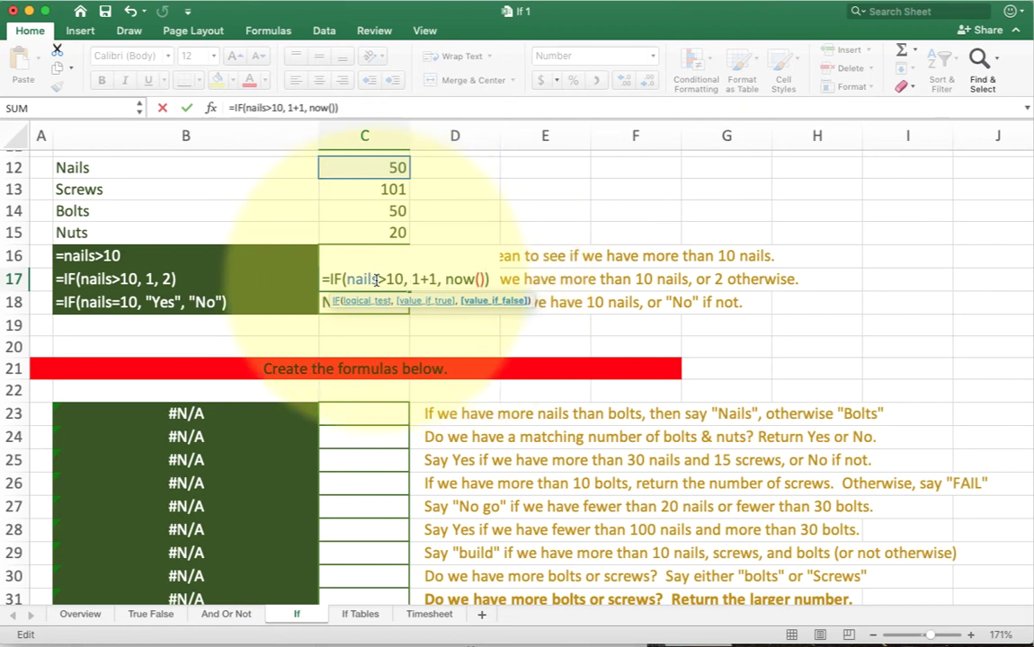
{"action": "key", "text": "Escape"}
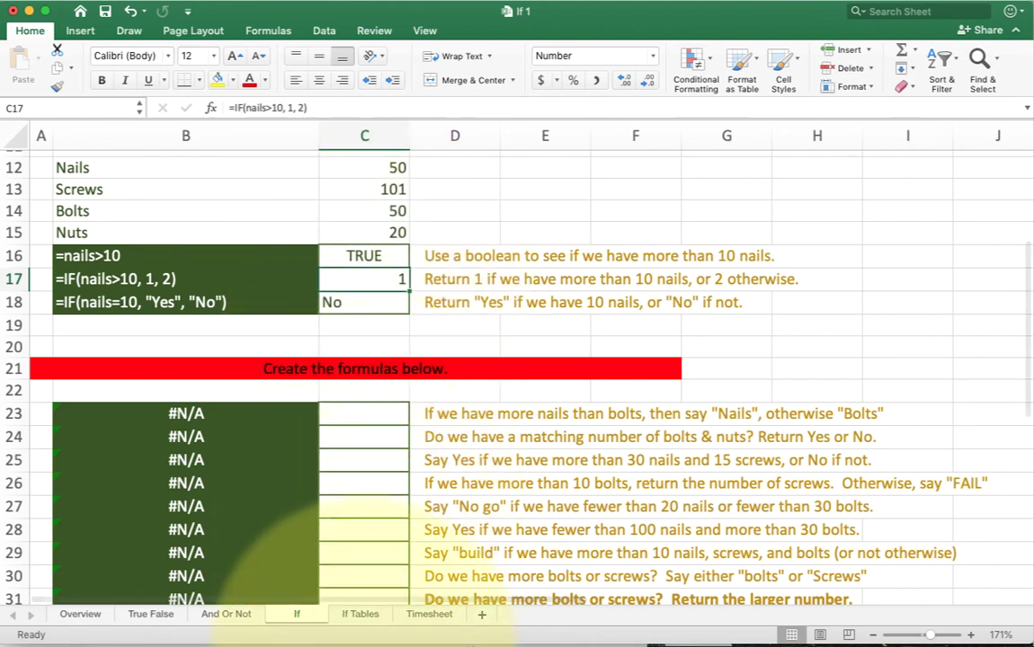
{"action": "left_click", "coordinate": [360, 615]}
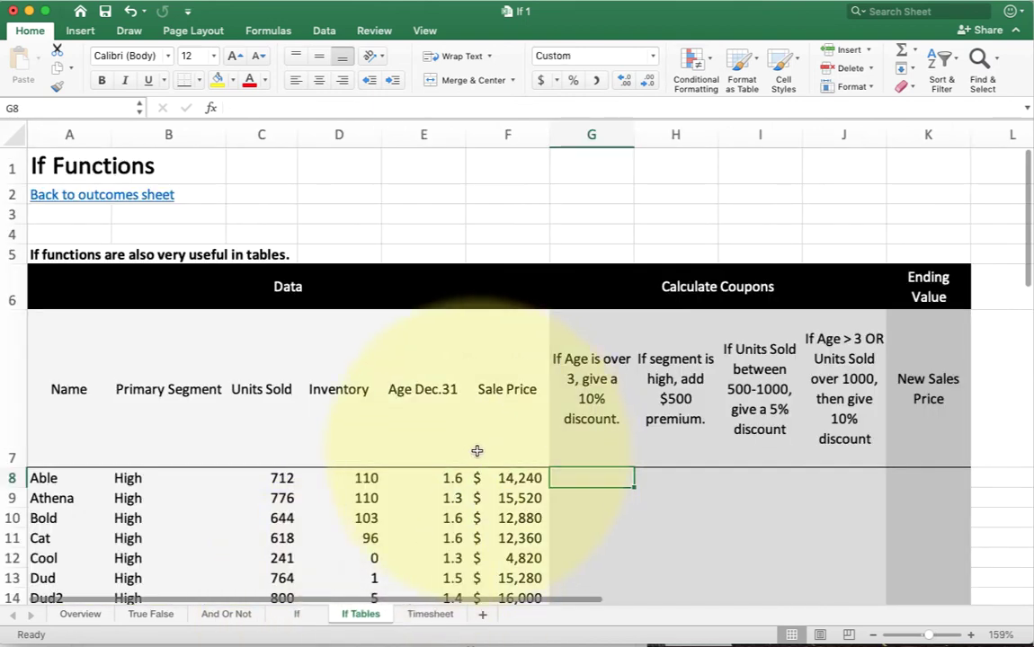
{"action": "scroll", "coordinate": [478, 454], "scroll_direction": "down", "scroll_amount": 2}
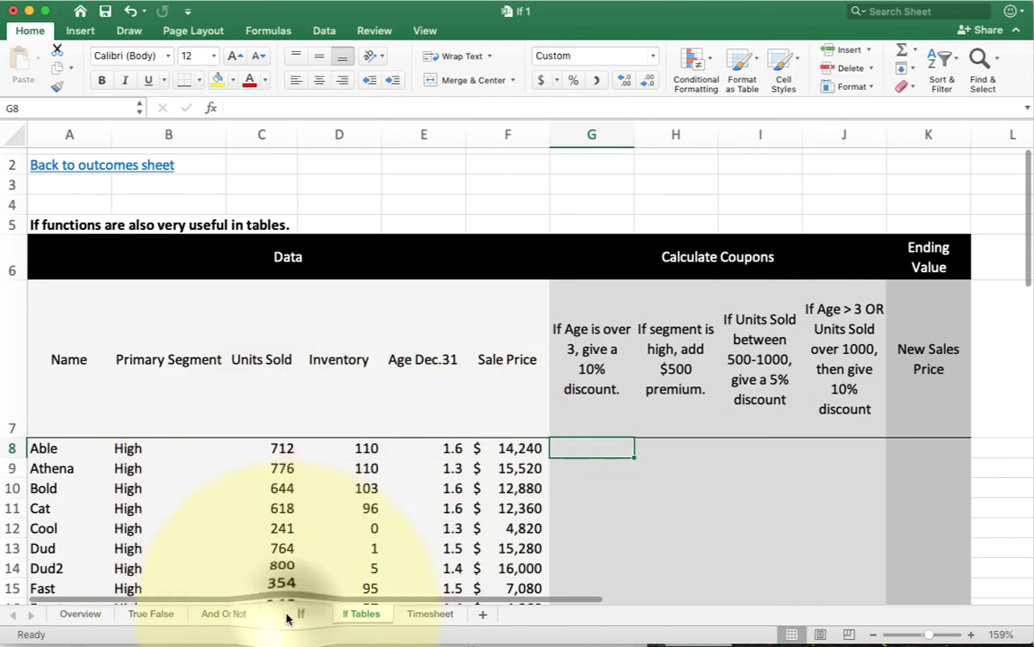
{"action": "left_click", "coordinate": [297, 615]}
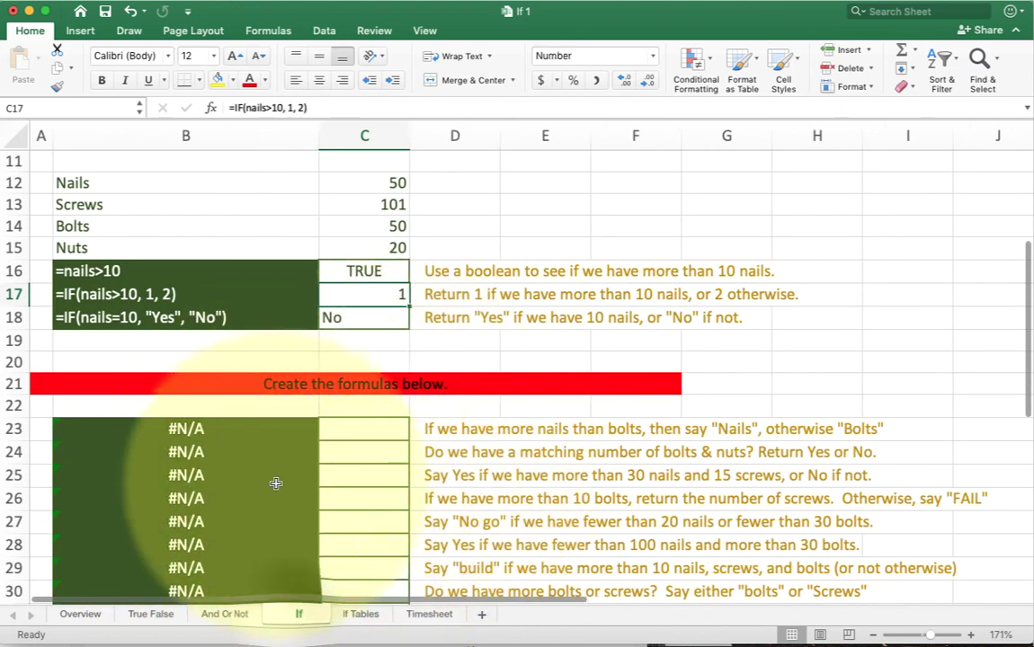
{"action": "left_click", "coordinate": [358, 619]}
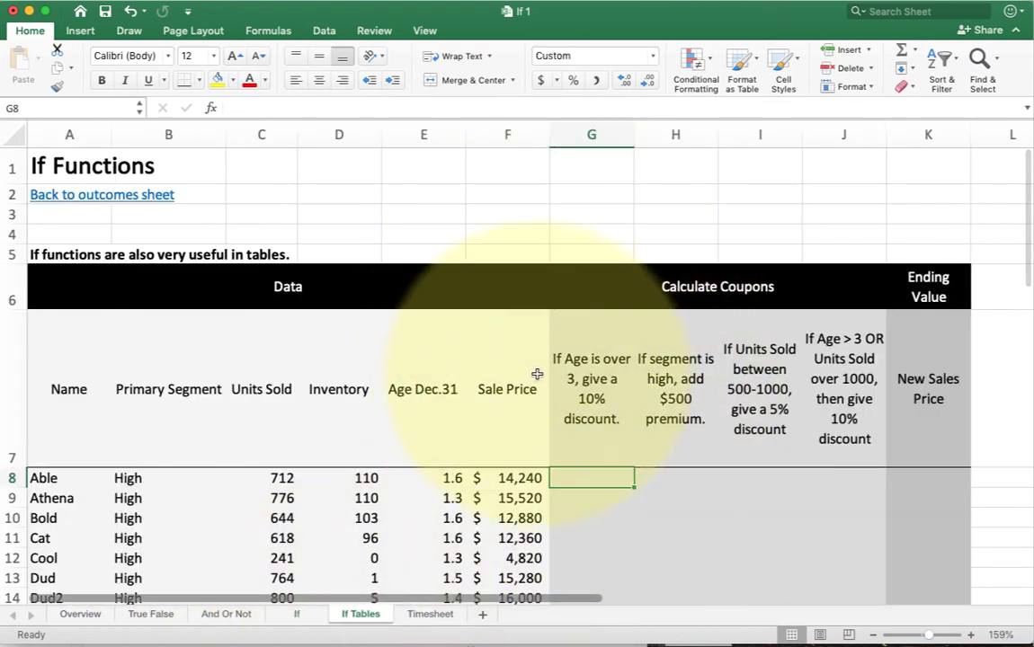
{"action": "scroll", "coordinate": [535, 376], "scroll_direction": "down", "scroll_amount": 5}
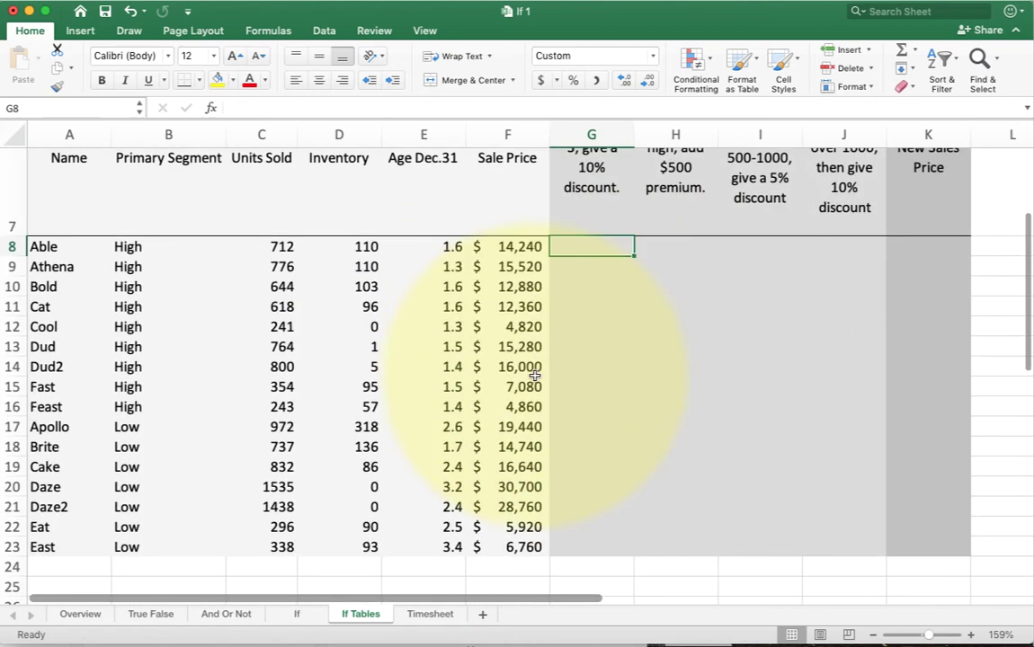
{"action": "scroll", "coordinate": [535, 376], "scroll_direction": "up", "scroll_amount": 2}
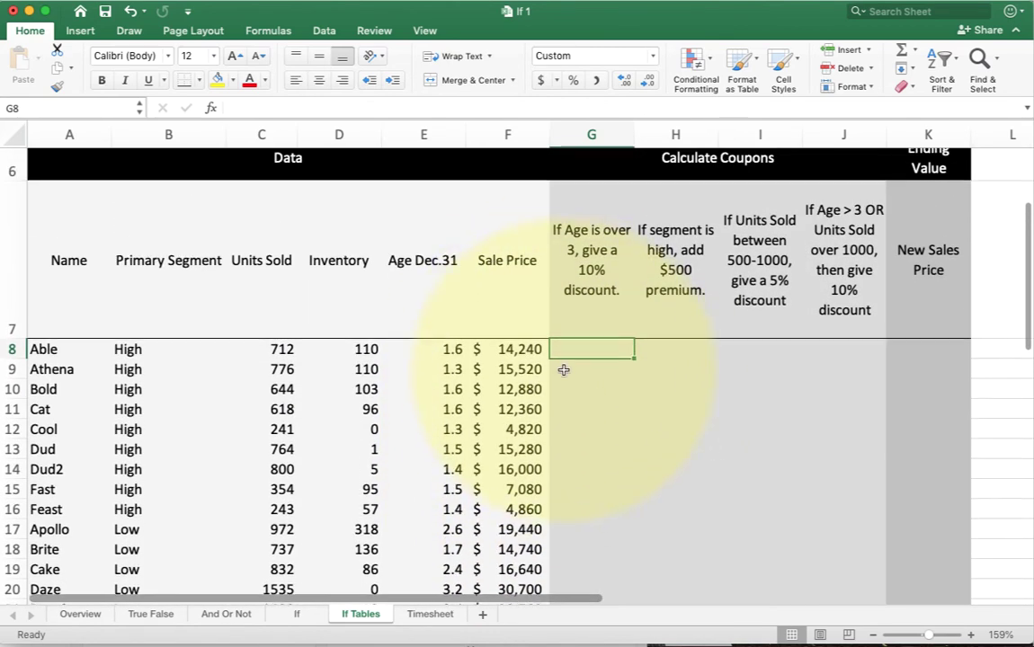
{"action": "scroll", "coordinate": [564, 370], "scroll_direction": "up", "scroll_amount": 1}
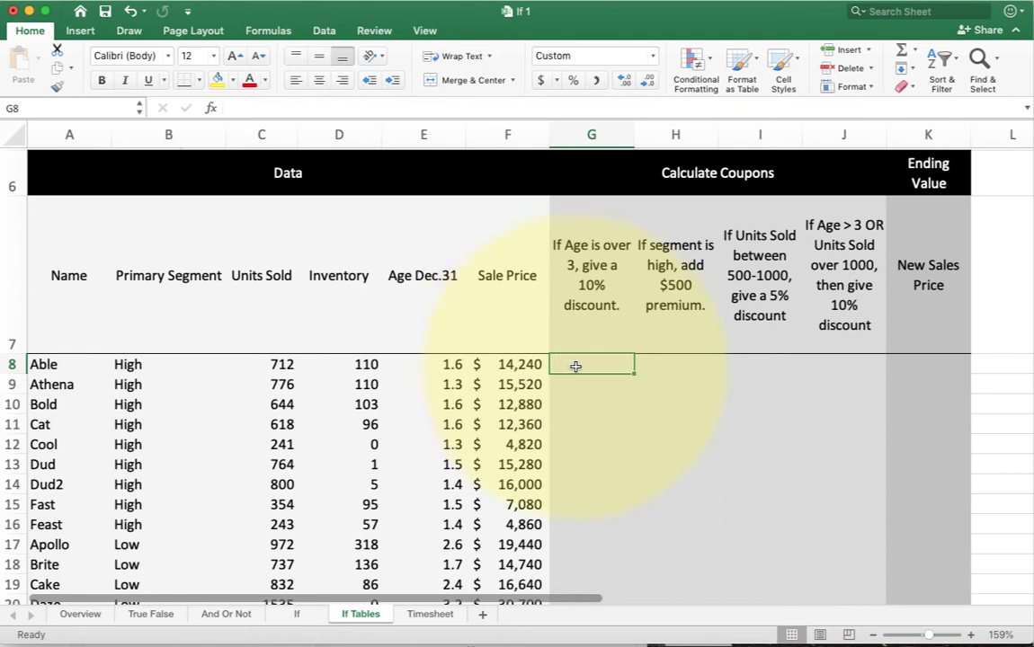
{"action": "key", "text": "shift+space"}
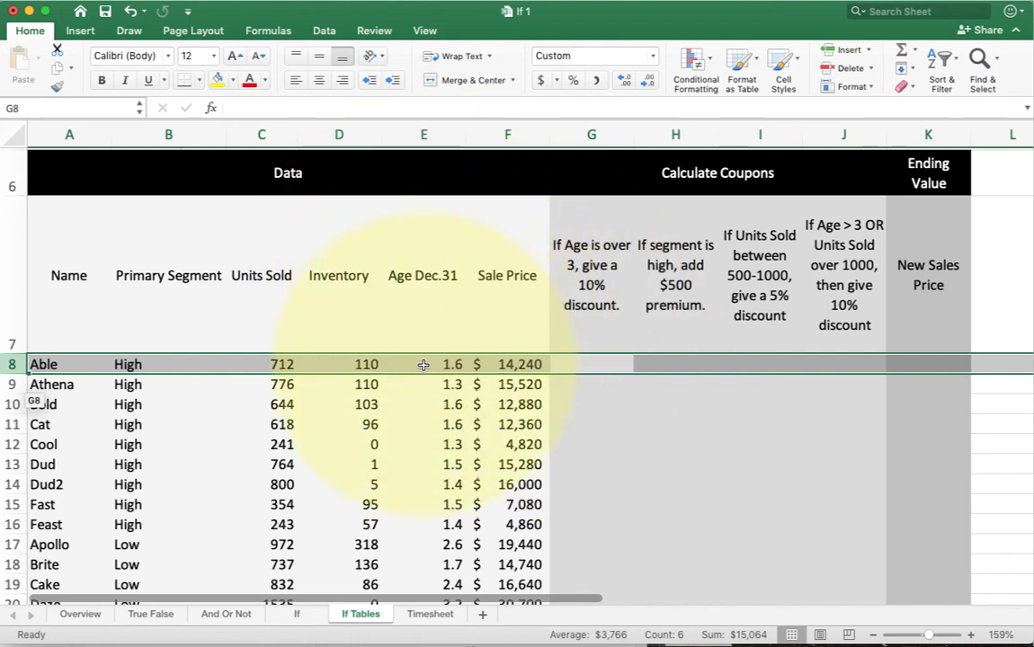
{"action": "left_click", "coordinate": [422, 365]}
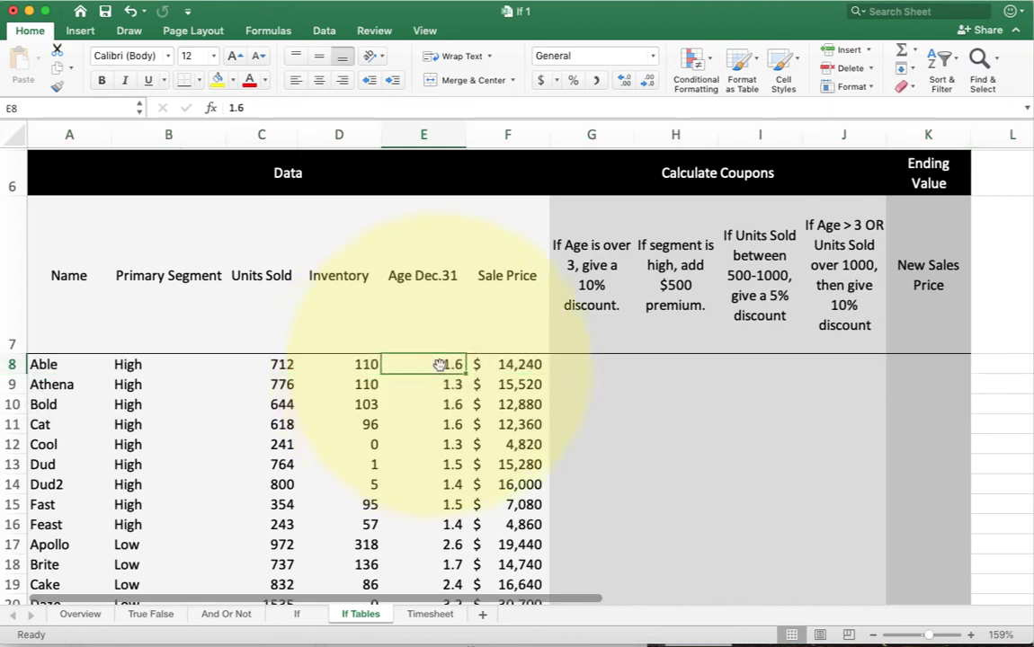
{"action": "left_click", "coordinate": [507, 364]}
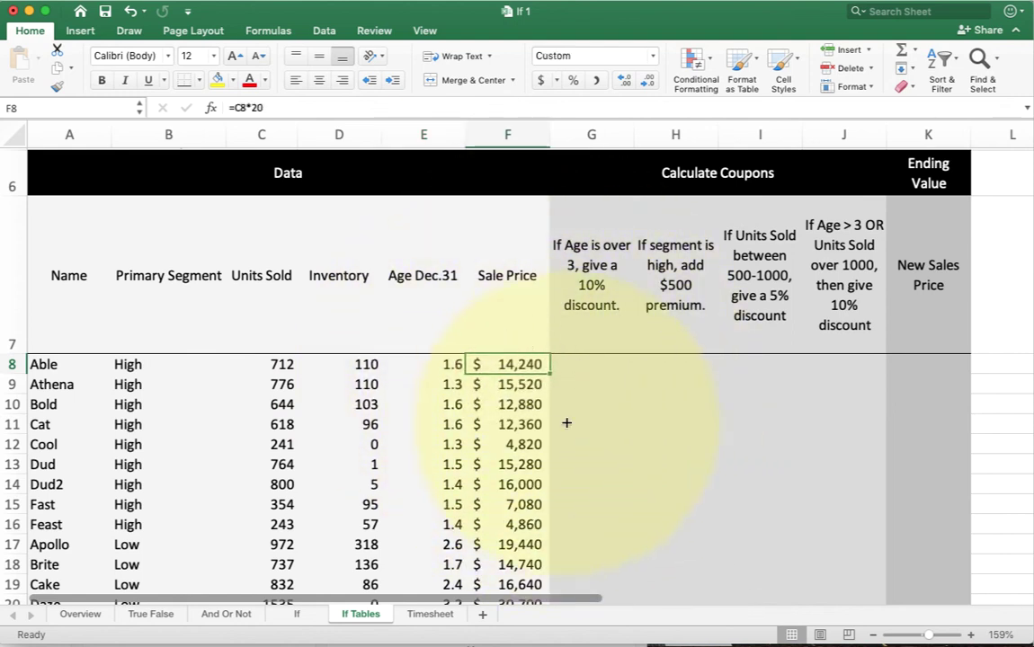
{"action": "left_click", "coordinate": [586, 363]}
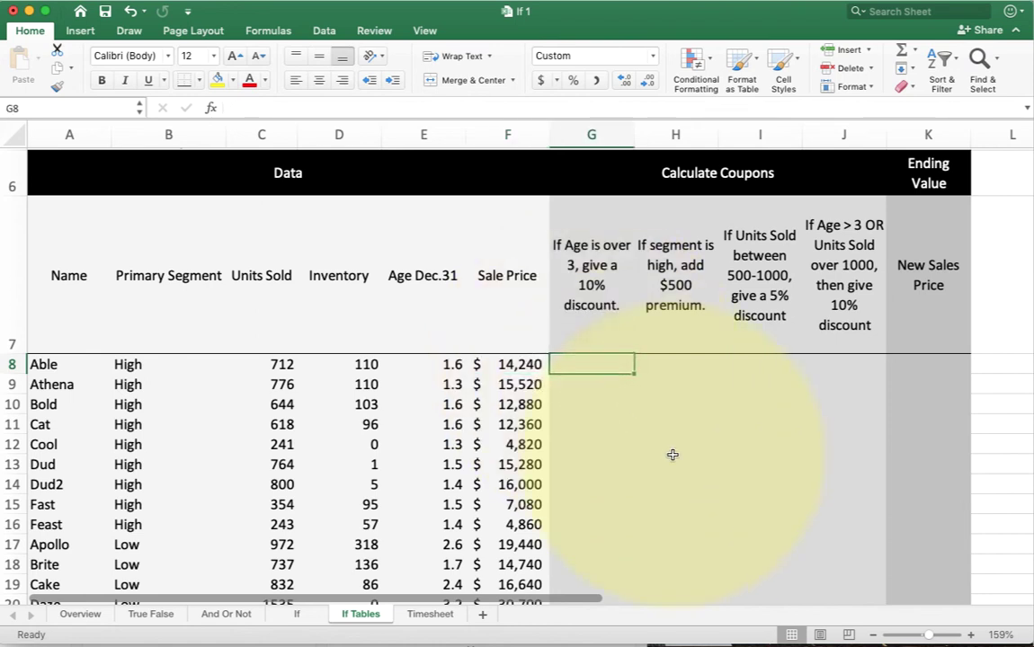
Enter =E8>3 in G8 and copy it down column G to row 23
{"action": "type", "text": "="}
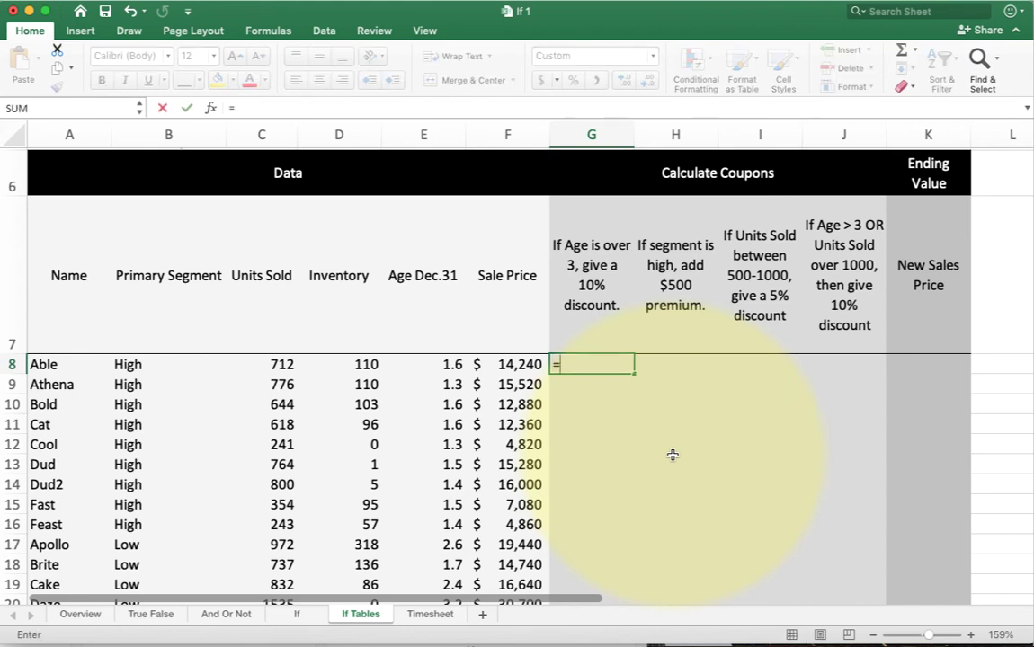
{"action": "key", "text": "Left"}
{"action": "key", "text": "Left"}
{"action": "type", "text": ">3"}
{"action": "key", "text": "Return"}
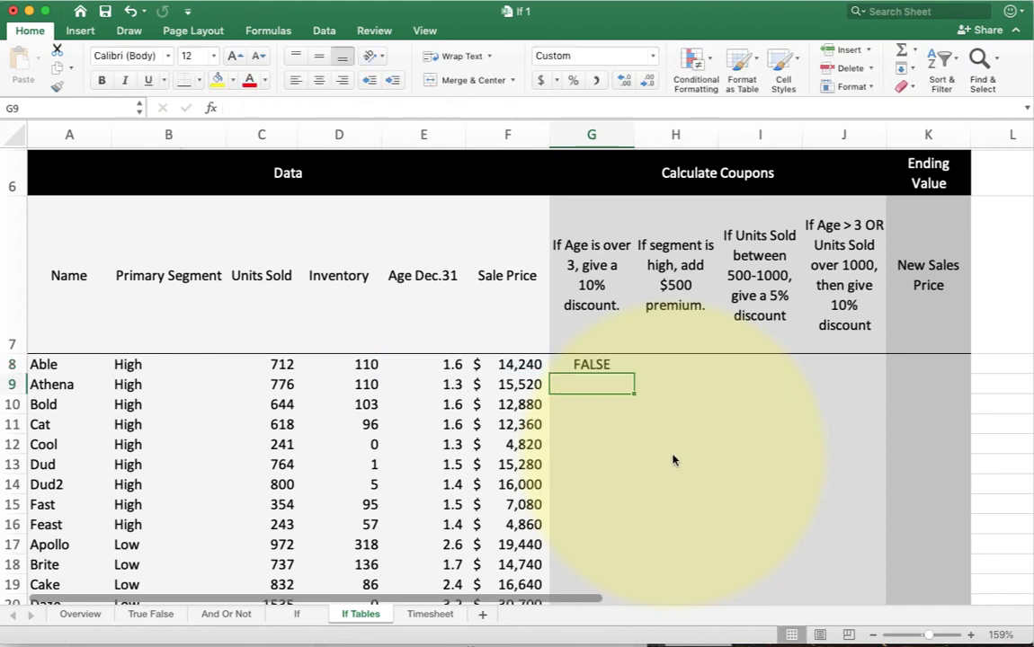
{"action": "scroll", "coordinate": [620, 372], "scroll_direction": "down", "scroll_amount": 2}
{"action": "left_click", "coordinate": [609, 313]}
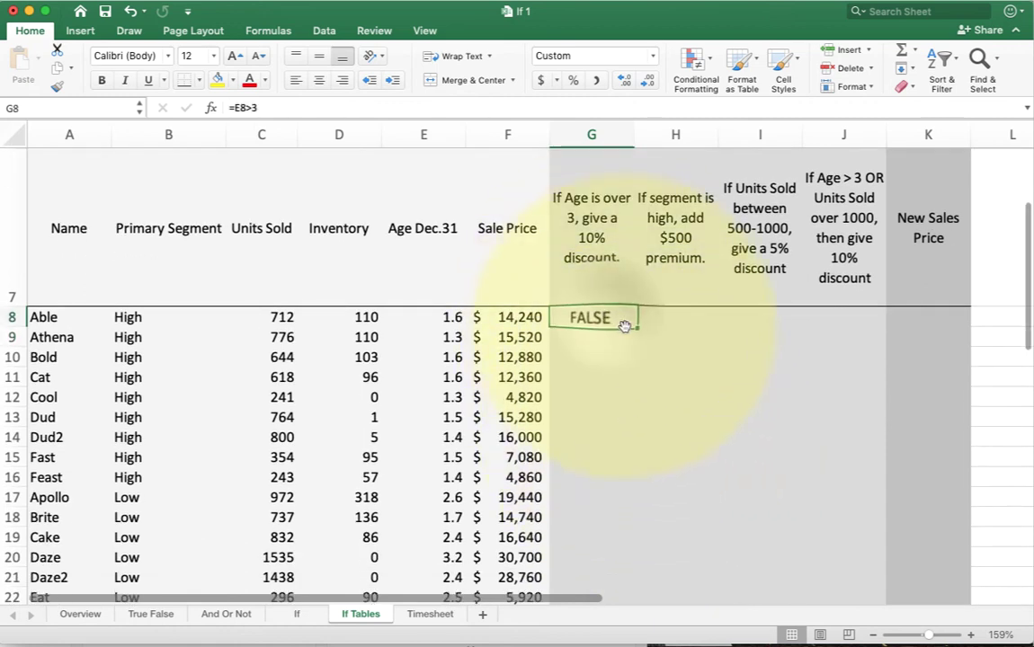
{"action": "double_click", "coordinate": [633, 325]}
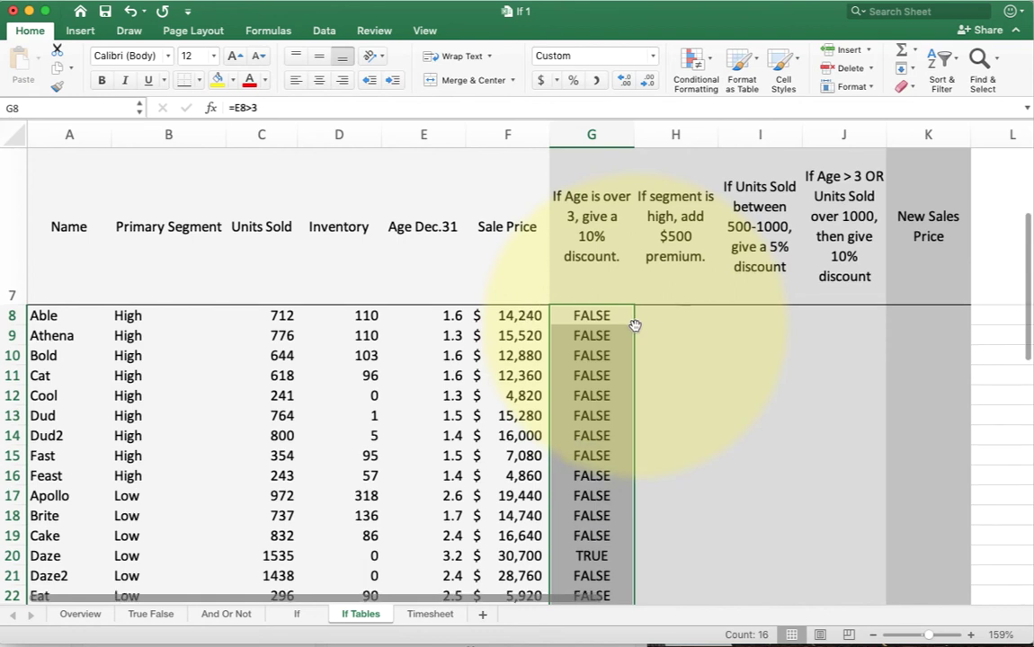
Check the TRUE/FALSE results against column E ages such as East's 3.4 and Bold's 1.6
{"action": "scroll", "coordinate": [634, 325], "scroll_direction": "down", "scroll_amount": 3}
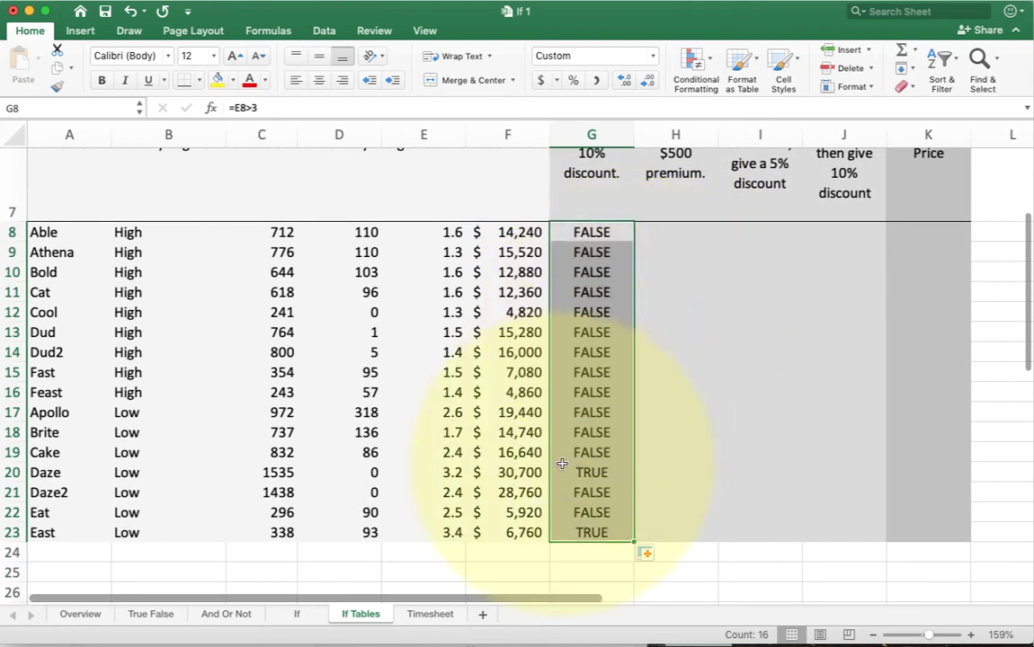
{"action": "left_click", "coordinate": [593, 531]}
{"action": "left_click", "coordinate": [442, 533]}
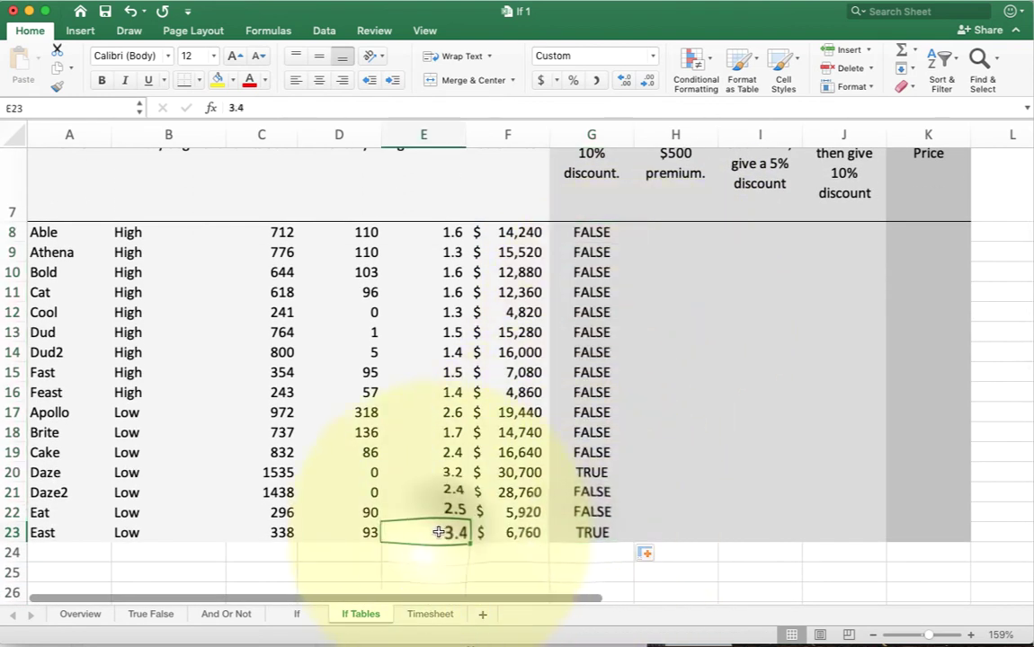
{"action": "left_click", "coordinate": [429, 369]}
{"action": "left_click", "coordinate": [421, 273]}
{"action": "scroll", "coordinate": [423, 285], "scroll_direction": "up", "scroll_amount": 3}
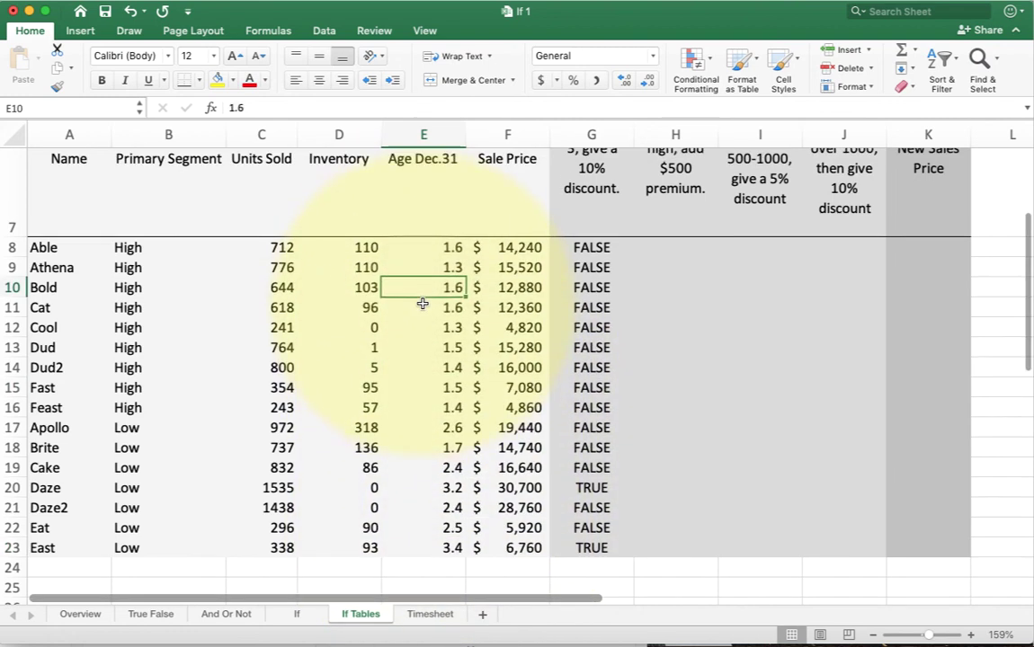
{"action": "left_click", "coordinate": [561, 304]}
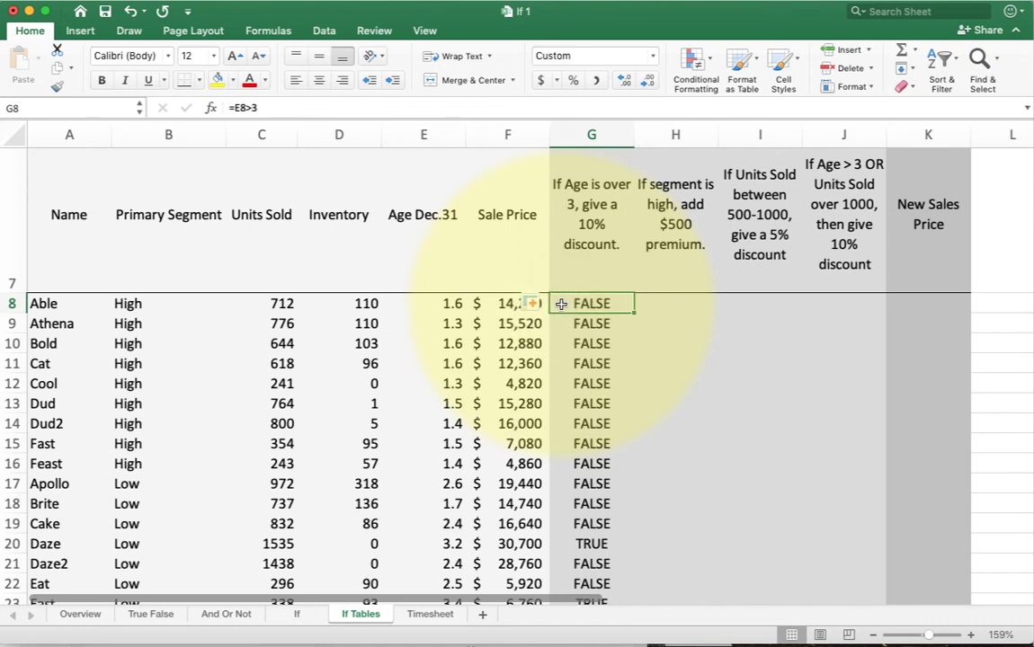
Rewrite G8 as =IF(E8>3, F8*0.1) to give a 10% discount for ages over 3
{"action": "double_click", "coordinate": [561, 304]}
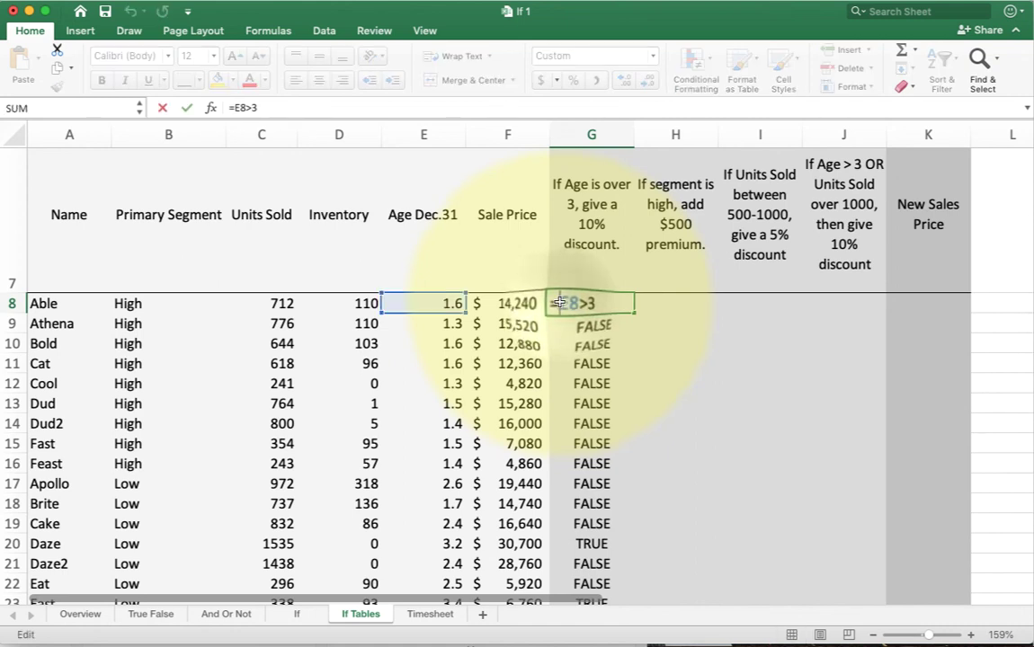
{"action": "type", "text": "if("}
{"action": "key", "text": "End"}
{"action": "type", "text": ","}
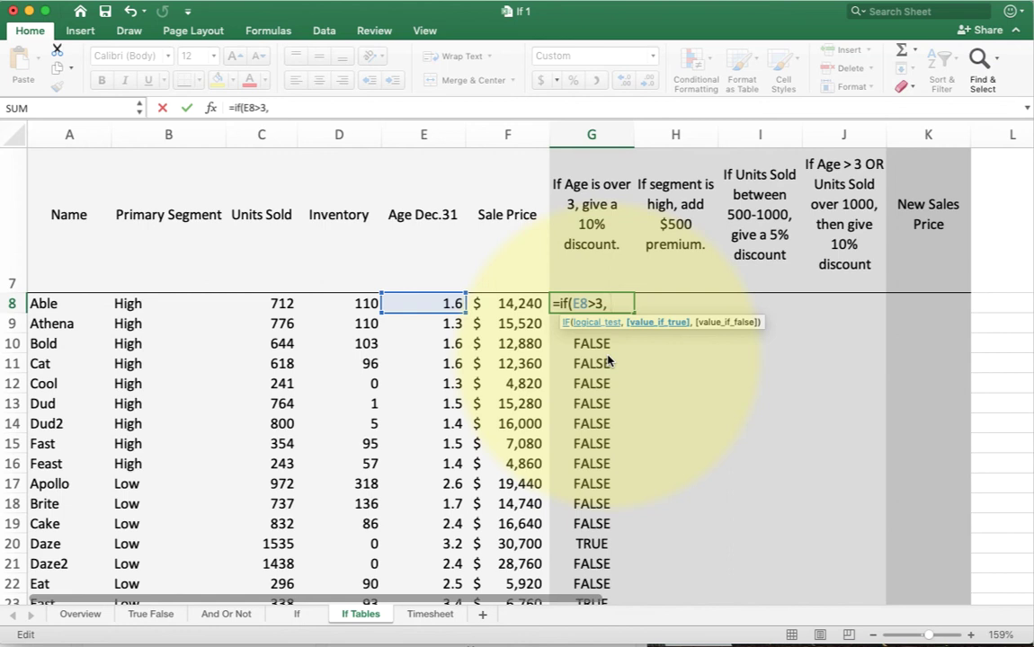
{"action": "type", "text": "f8*"}
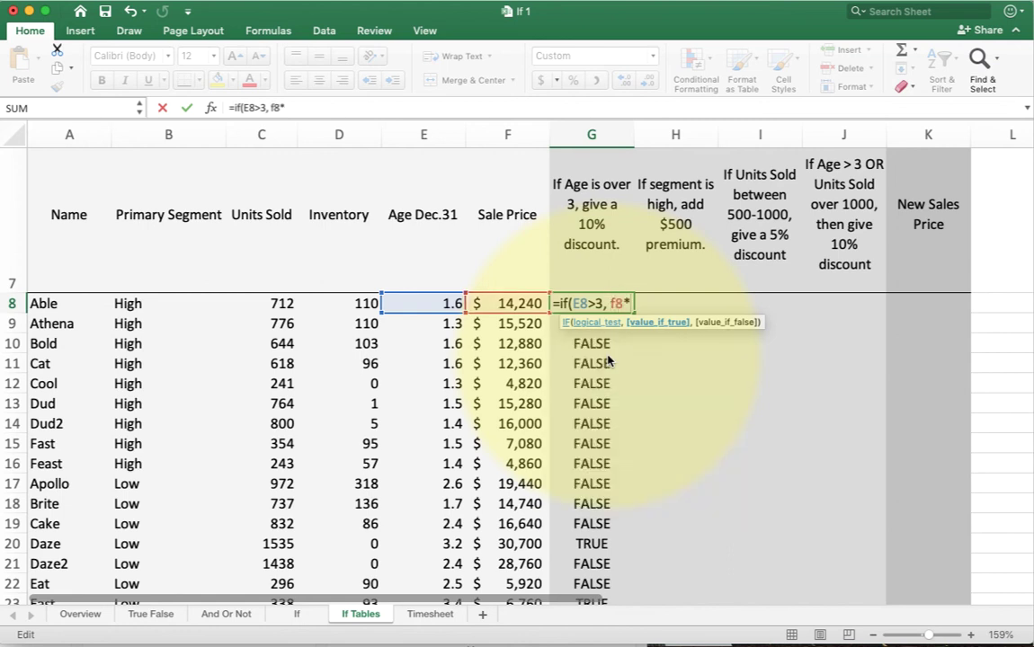
{"action": "type", "text": "0.1, "}
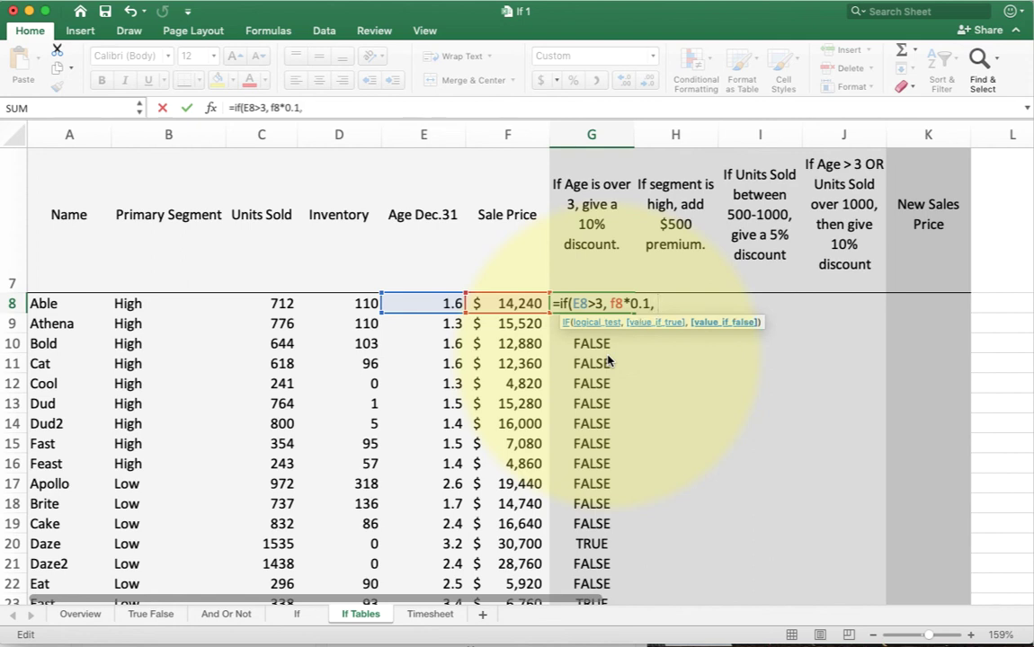
{"action": "type", "text": "0"}
{"action": "key", "text": "BackSpace"}
{"action": "key", "text": "BackSpace"}
{"action": "key", "text": "BackSpace"}
{"action": "type", "text": ")"}
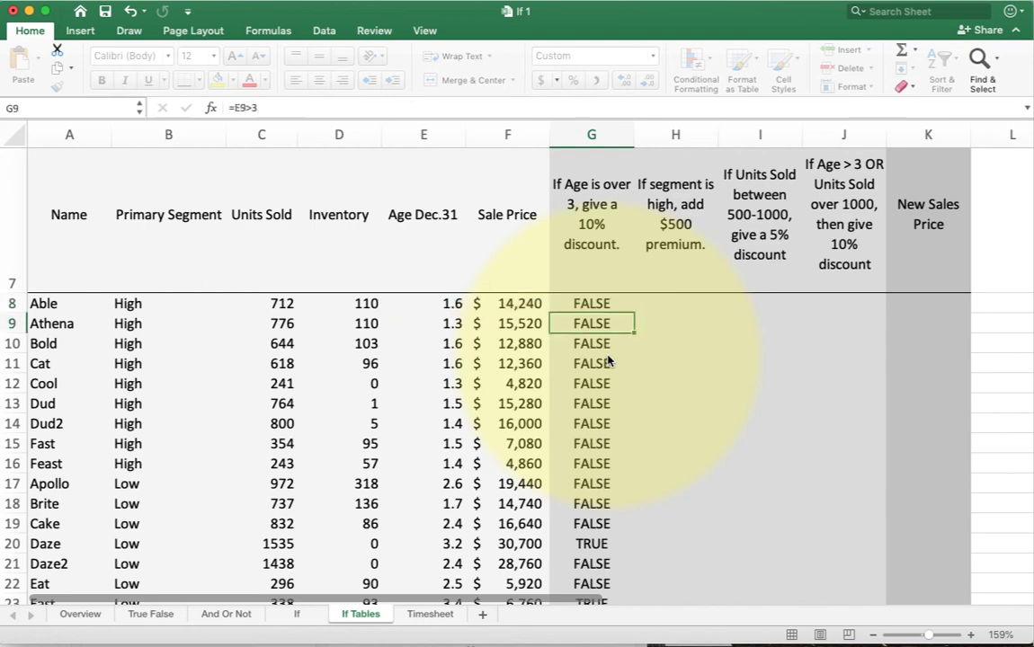
Fill the IF formula down G8:G23 so Daze and East show $3,070 and $676
{"action": "key", "text": "Up"}
{"action": "key", "text": "ctrl+shift+Down"}
{"action": "key", "text": "ctrl+d"}
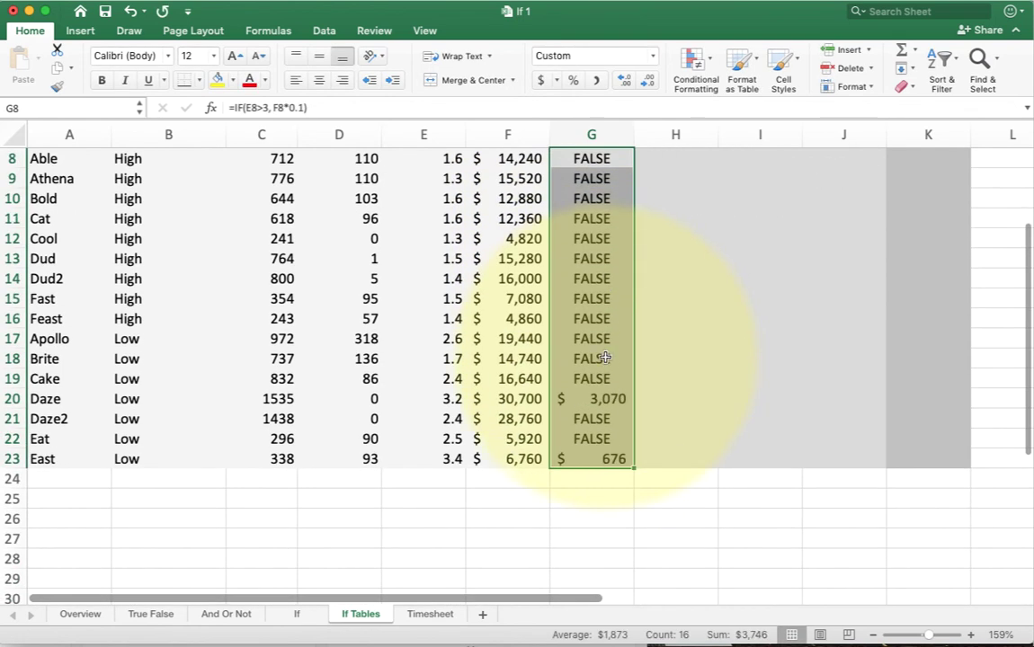
{"action": "scroll", "coordinate": [598, 224], "scroll_direction": "up", "scroll_amount": 1}
{"action": "key", "text": "shift+Up"}
{"action": "key", "text": "shift+Up"}
{"action": "key", "text": "shift+Up"}
{"action": "key", "text": "shift+Up"}
{"action": "key", "text": "shift+Up"}
{"action": "key", "text": "shift+Up"}
{"action": "key", "text": "shift+Up"}
{"action": "key", "text": "shift+Up"}
Add an empty-text false result, =IF(E8>3, F8*0.1, ""), and fill it down G8:G23
{"action": "double_click", "coordinate": [595, 177]}
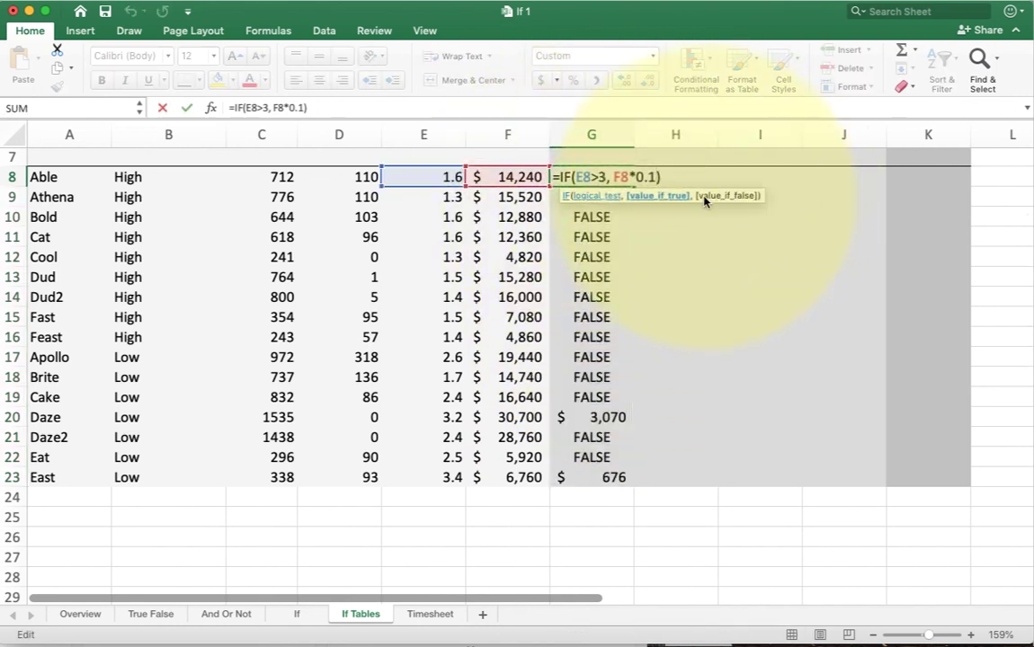
{"action": "type", "text": ", \"\""}
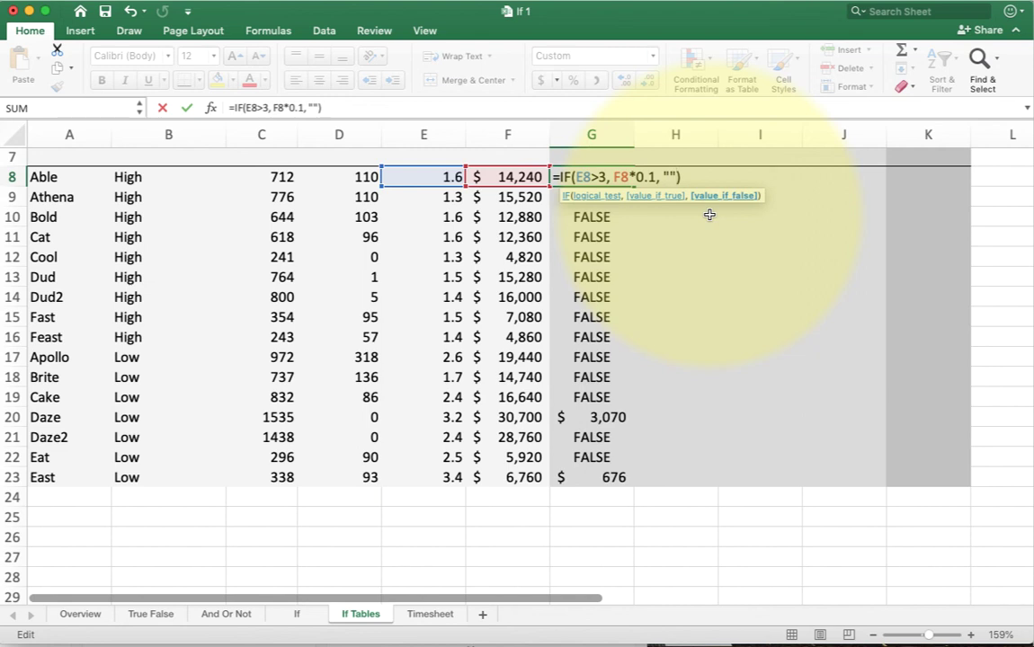
{"action": "key", "text": "Return"}
{"action": "key", "text": "Up"}
{"action": "key", "text": "shift+super+Down"}
{"action": "key", "text": "super+d"}
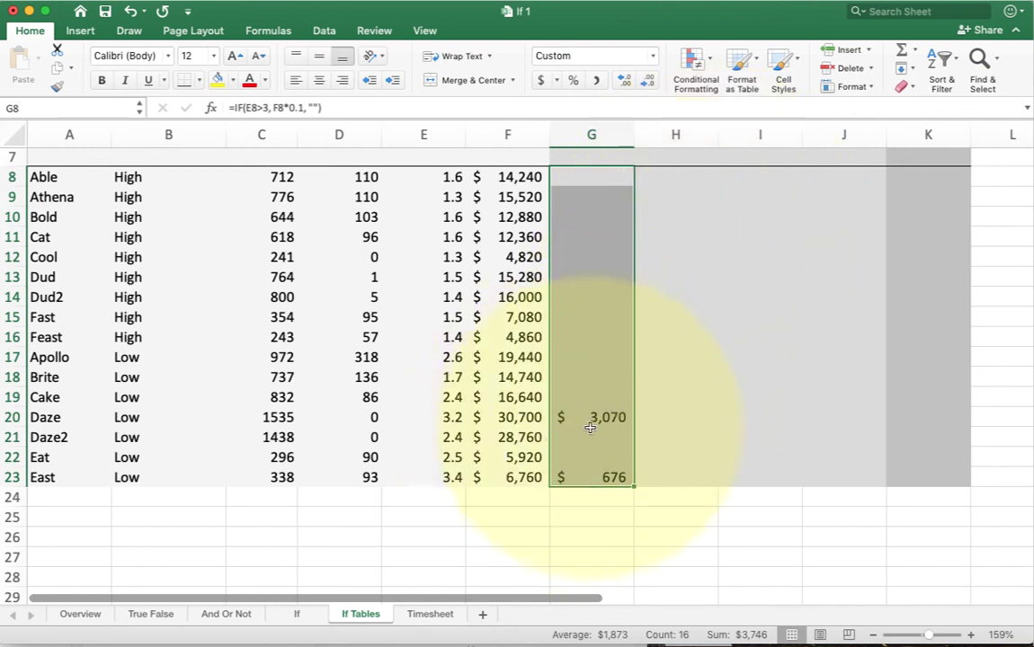
Replace the "" with 0 in G8 and fill =IF(E8>3, F8*0.1,0) down to G23
{"action": "double_click", "coordinate": [590, 176]}
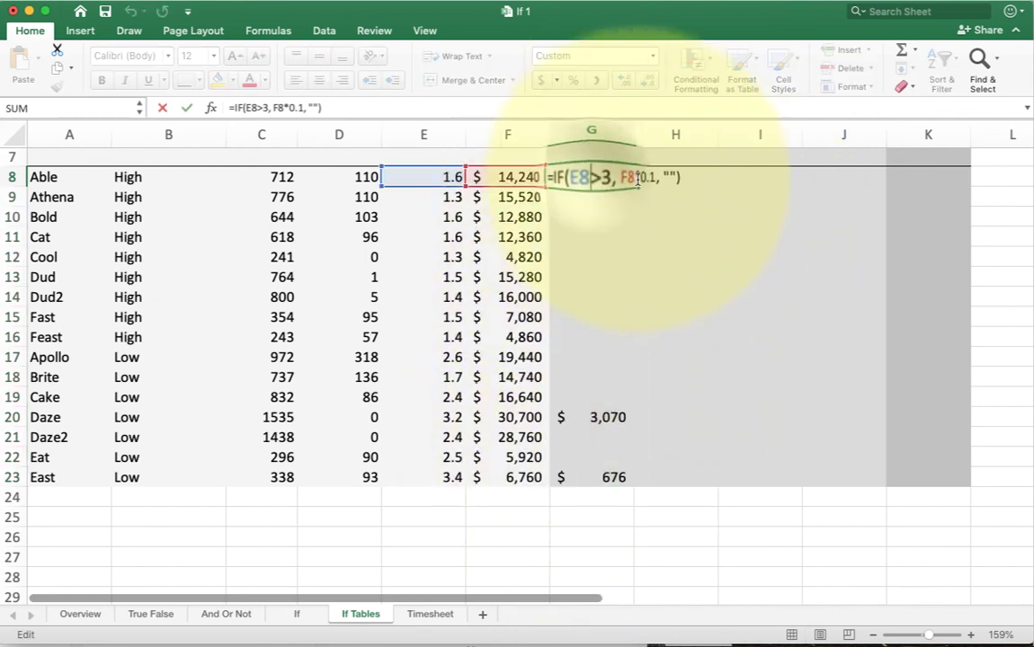
{"action": "left_click_drag", "start_coordinate": [661, 176], "coordinate": [681, 176]}
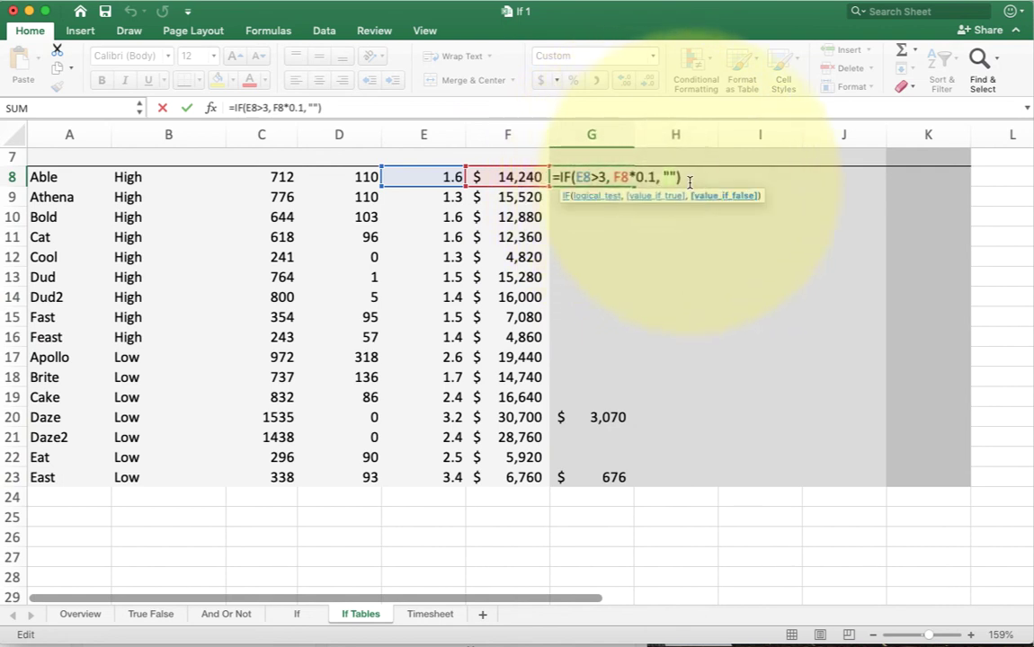
{"action": "type", "text": "0"}
{"action": "key", "text": "ctrl+Return"}
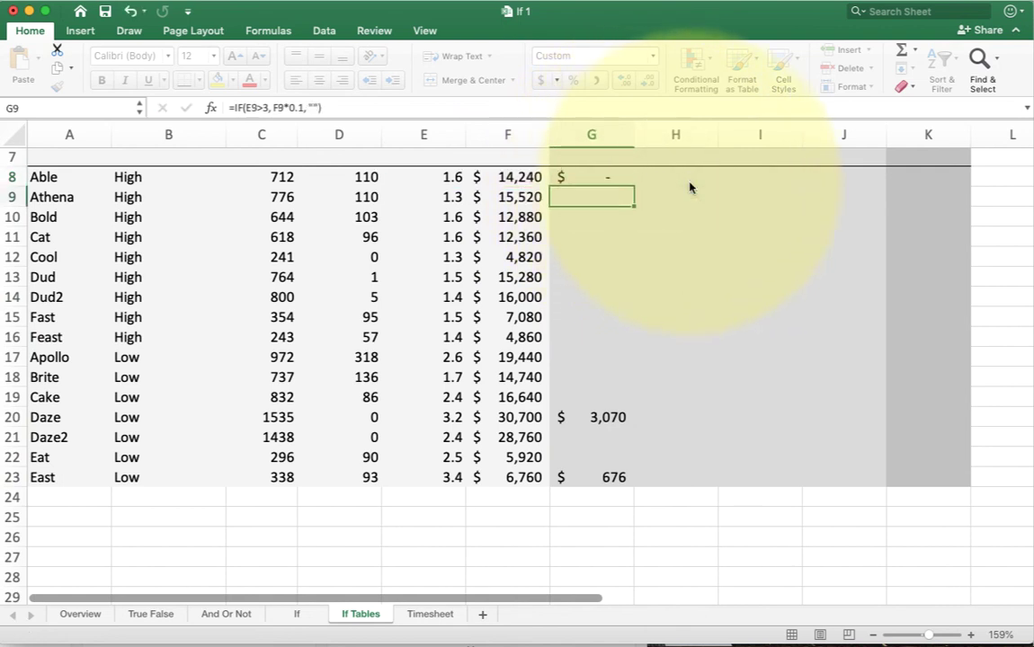
{"action": "key", "text": "ctrl+shift+Down"}
{"action": "key", "text": "ctrl+d"}
{"action": "scroll", "coordinate": [684, 206], "scroll_direction": "up", "scroll_amount": 3}
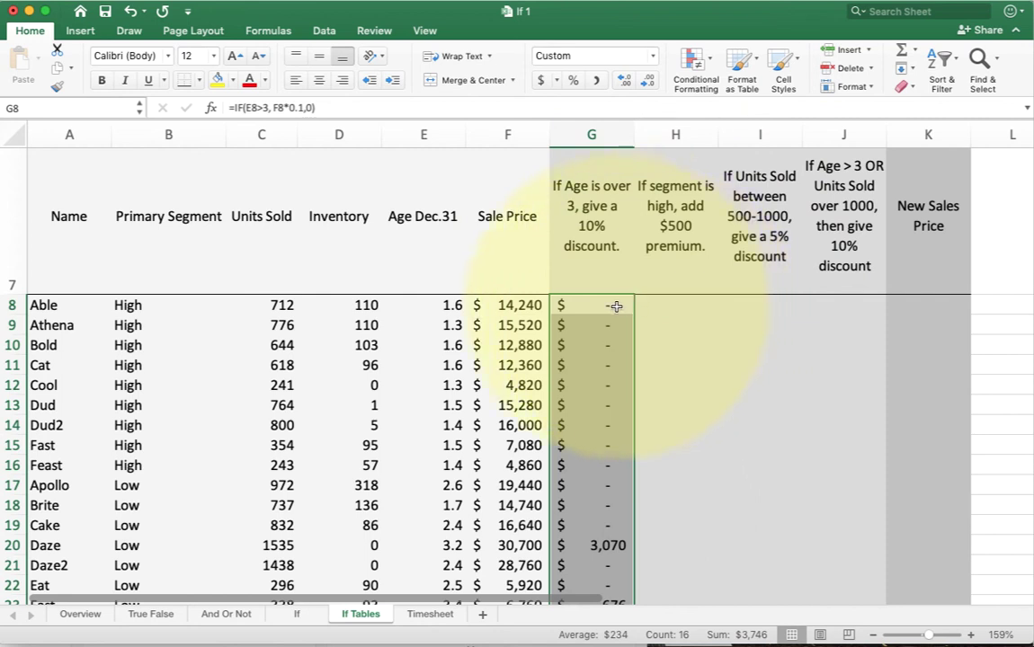
Change G8 to =IF(E8>3, -F8*0.1,0) and fill it down to G23, giving (3,070) and (676)
{"action": "double_click", "coordinate": [614, 307]}
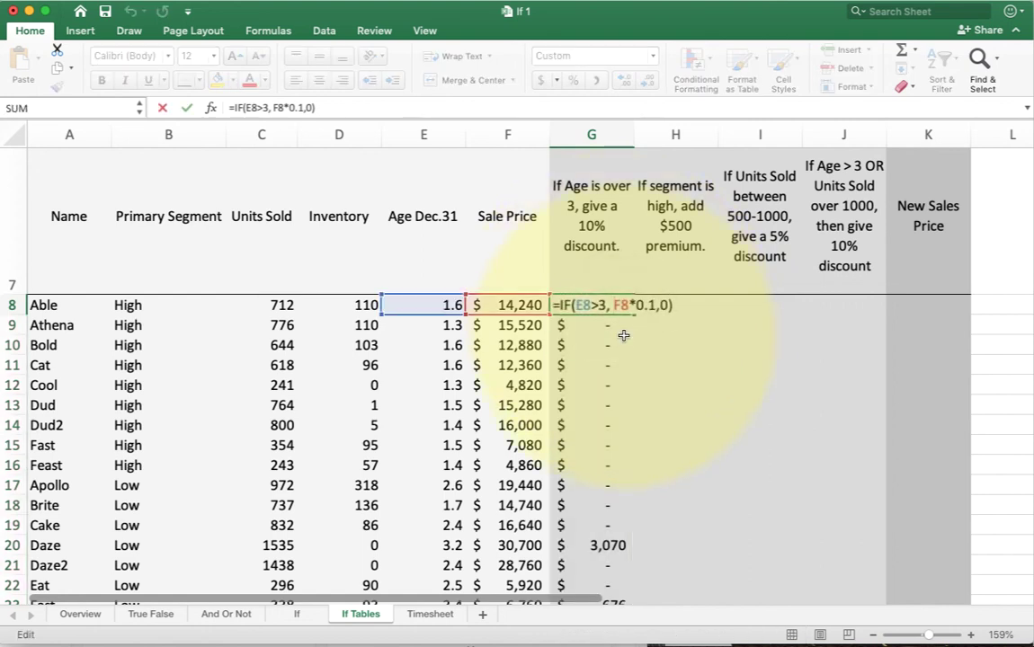
{"action": "type", "text": "-"}
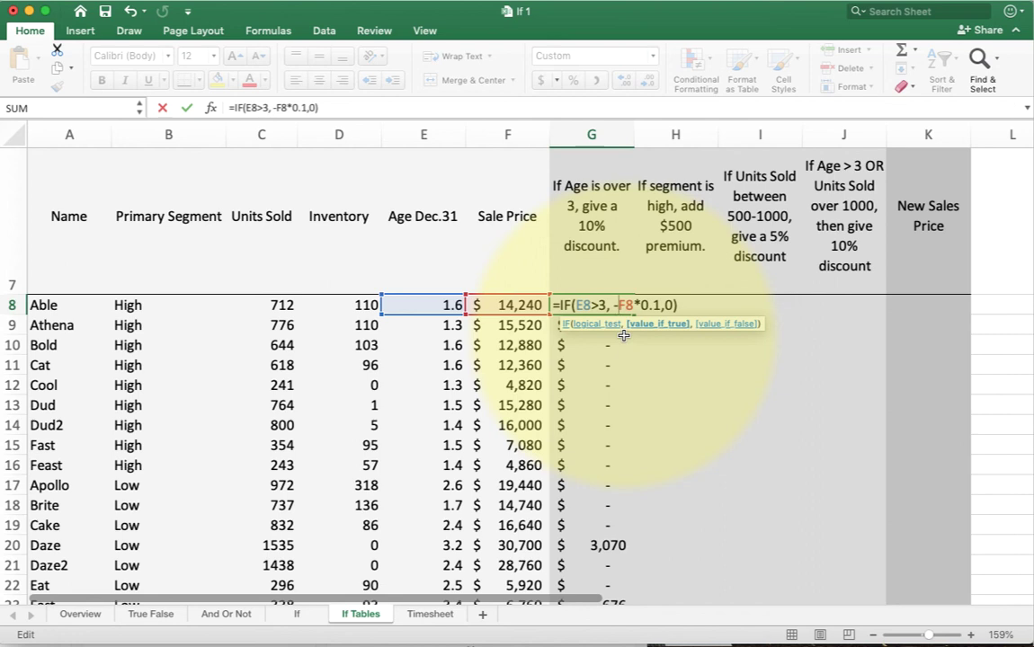
{"action": "key", "text": "ctrl+Return"}
{"action": "key", "text": "ctrl+shift+Down"}
{"action": "key", "text": "ctrl+d"}
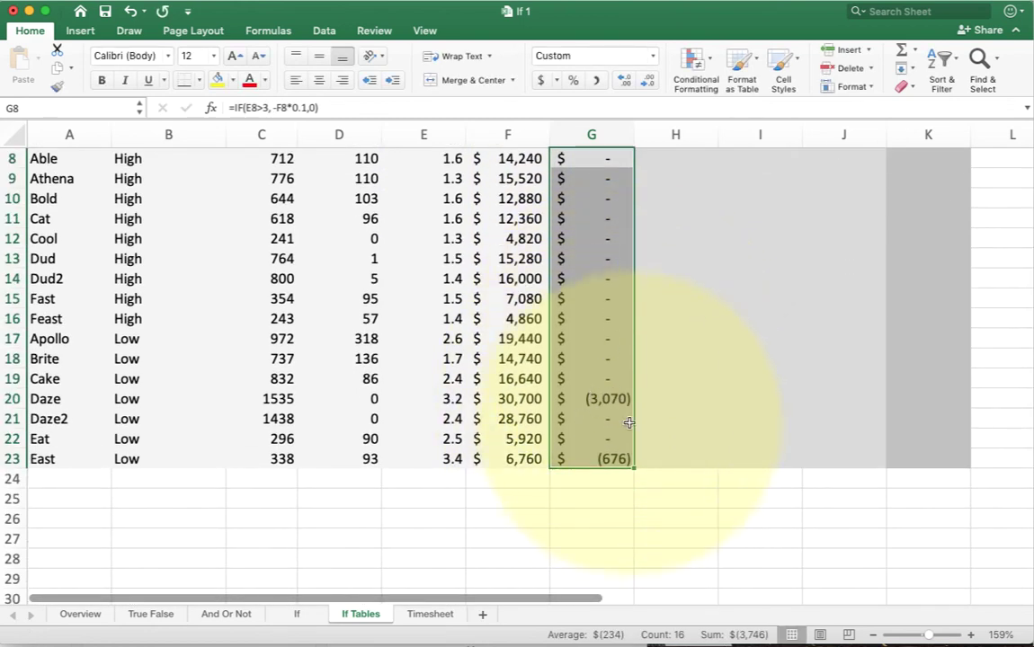
{"action": "scroll", "coordinate": [654, 432], "scroll_direction": "up", "scroll_amount": 2}
{"action": "scroll", "coordinate": [656, 435], "scroll_direction": "up", "scroll_amount": 1}
Select K8, the first New Sales Price cell
{"action": "left_click", "coordinate": [928, 270]}
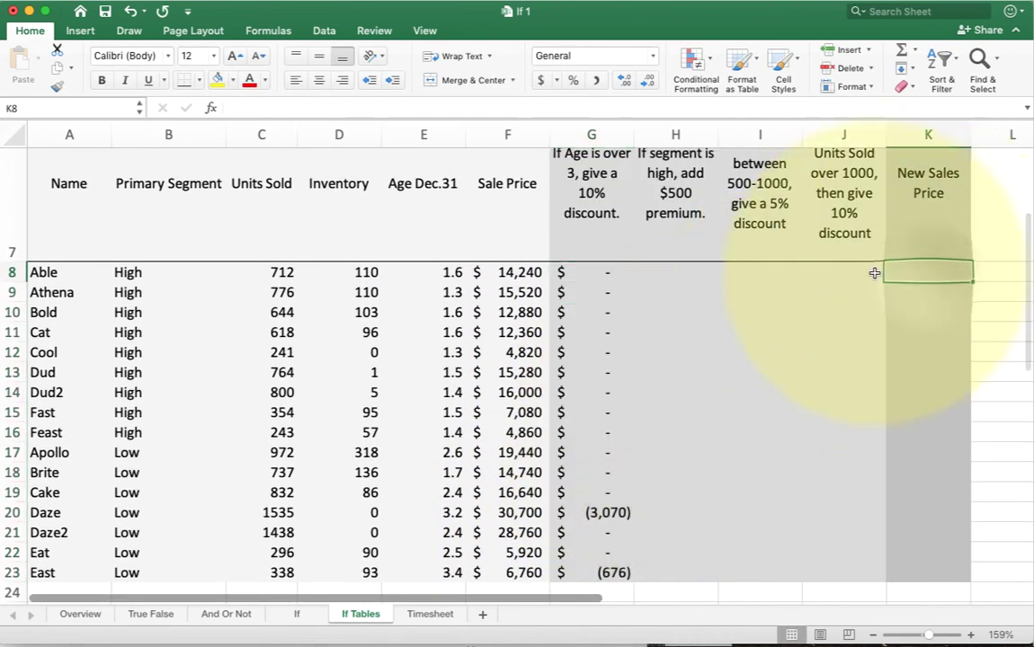
{"action": "left_click_drag", "start_coordinate": [872, 270], "coordinate": [585, 268]}
{"action": "left_click", "coordinate": [910, 267]}
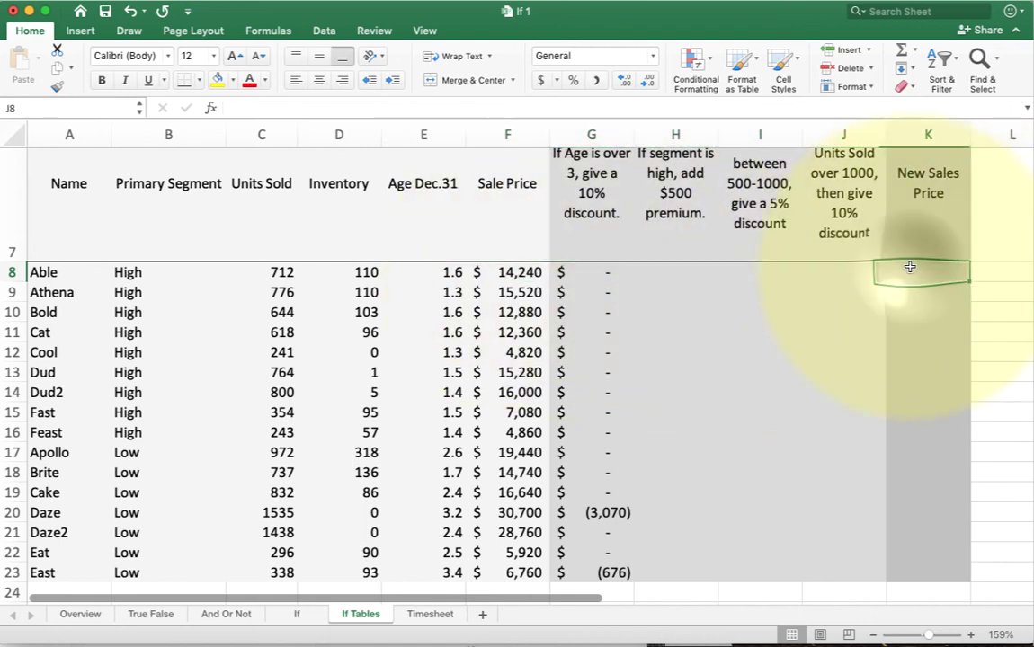